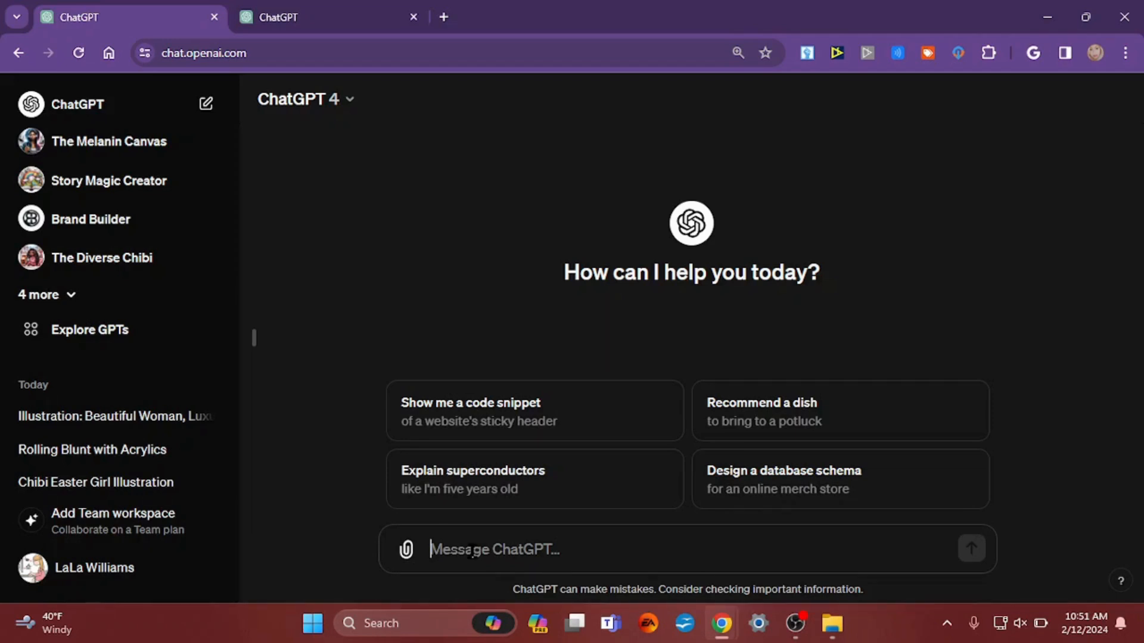
# Begin the chat message with "i want to create a custom gpt that only creates watercolor images.".
pyautogui.write('i w')
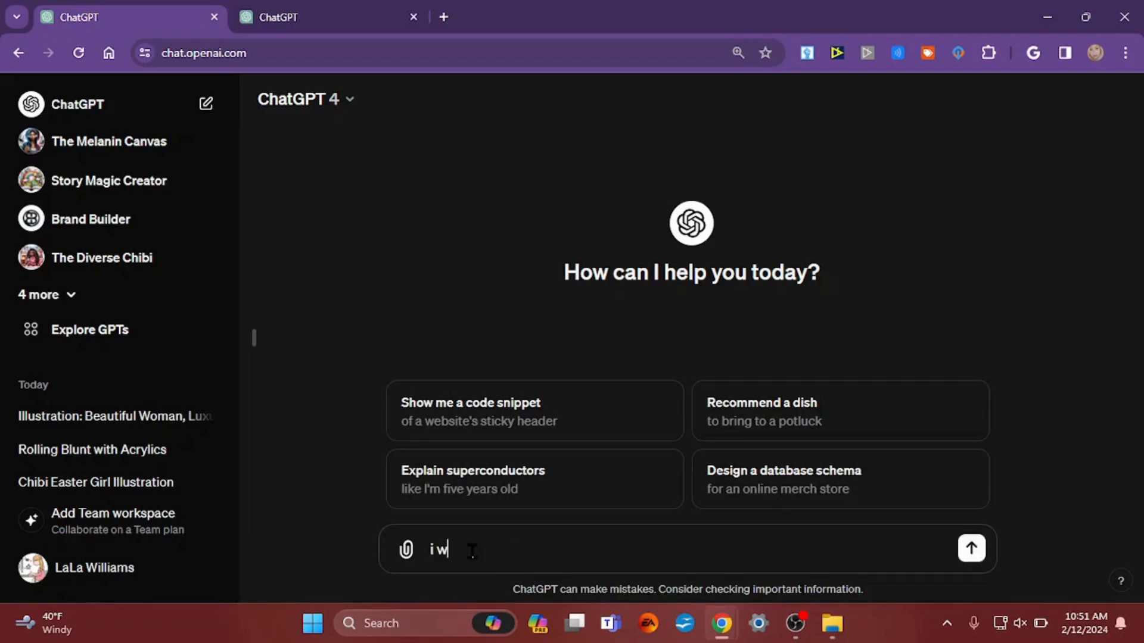
pyautogui.write('ant to create a custom gp')
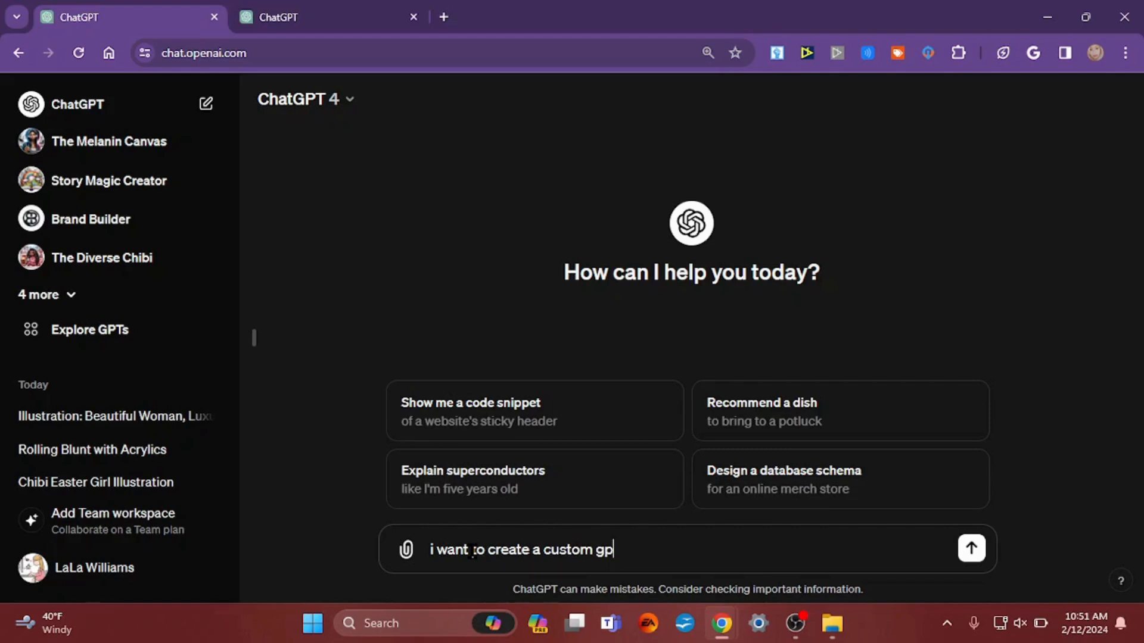
pyautogui.write('t that only c')
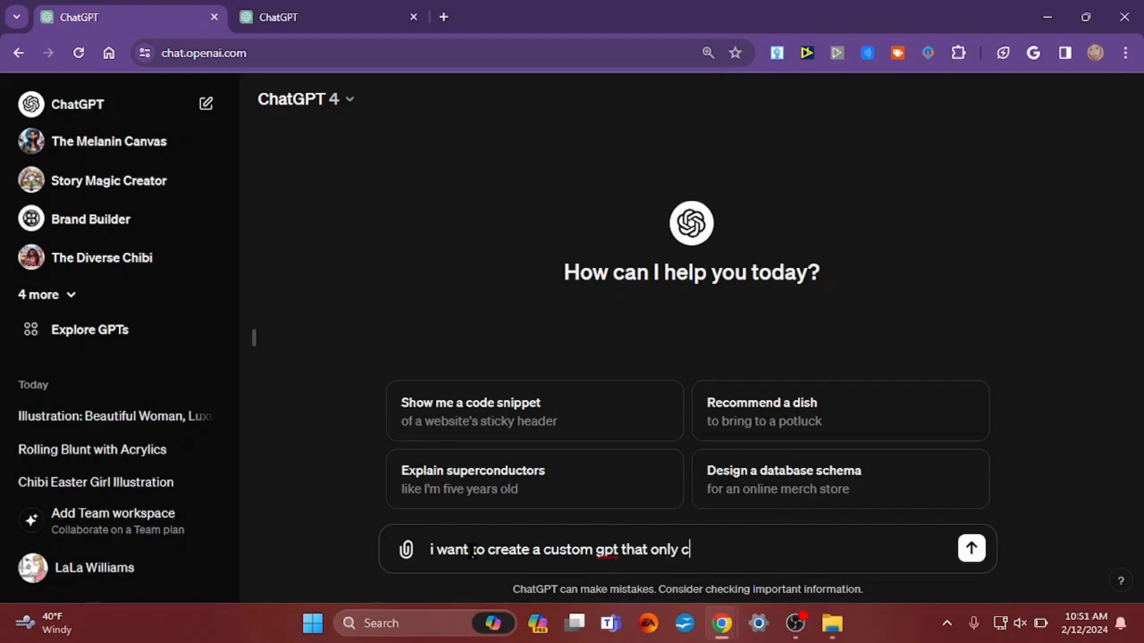
pyautogui.write('reates water')
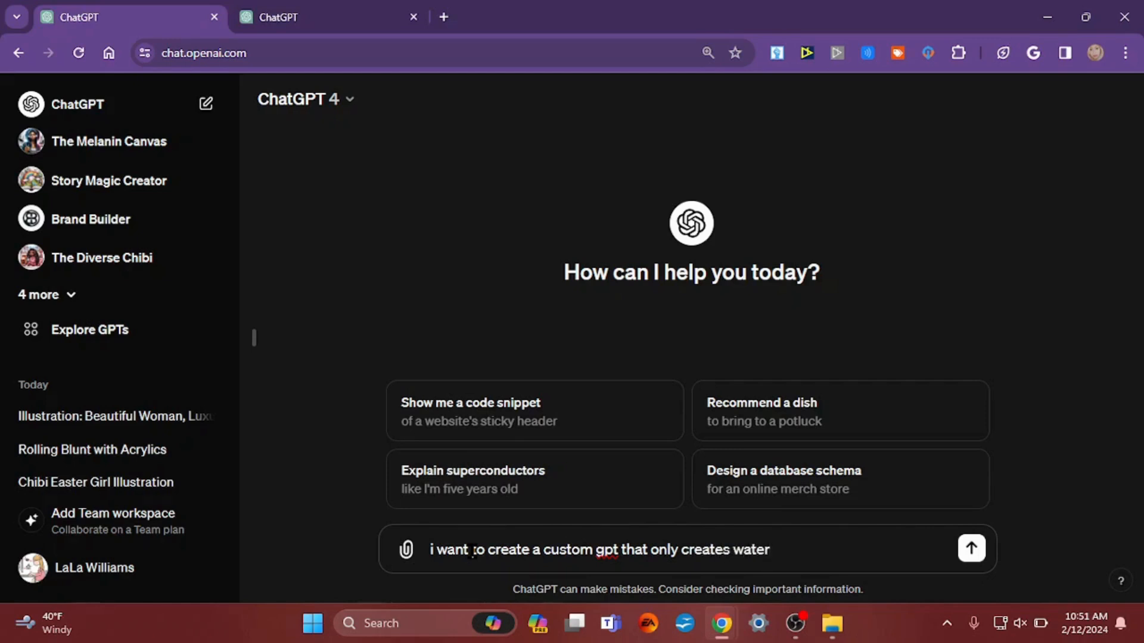
pyautogui.write('color images.')
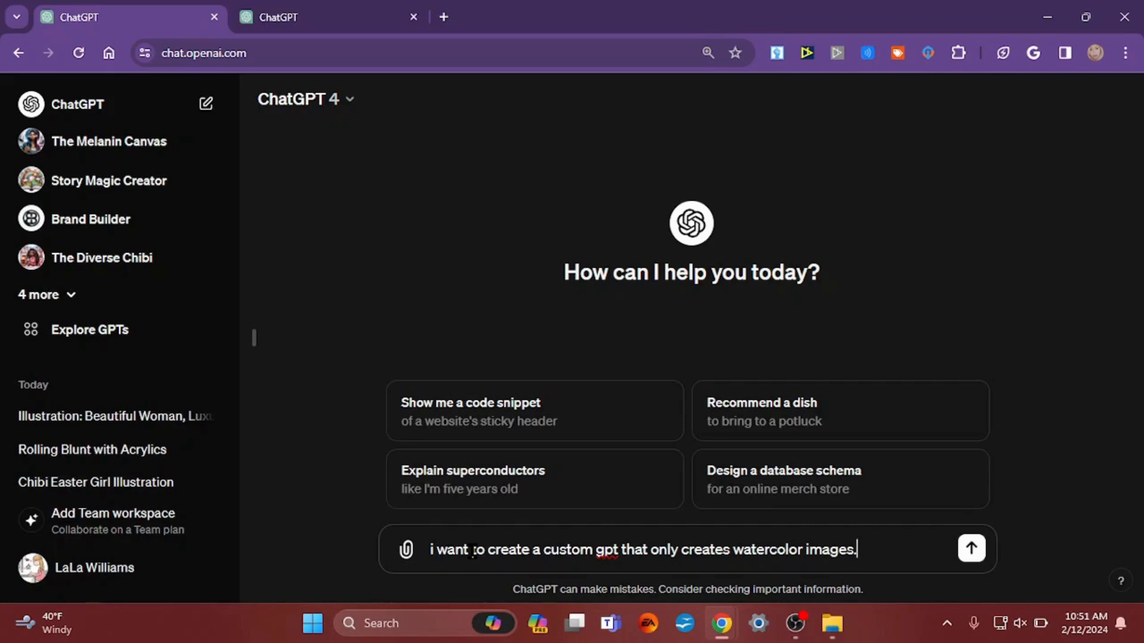
# Add "i want the characters to be African American." to the message, correcting the spelling of "characters".
pyautogui.write('i want ')
pyautogui.write('the ch')
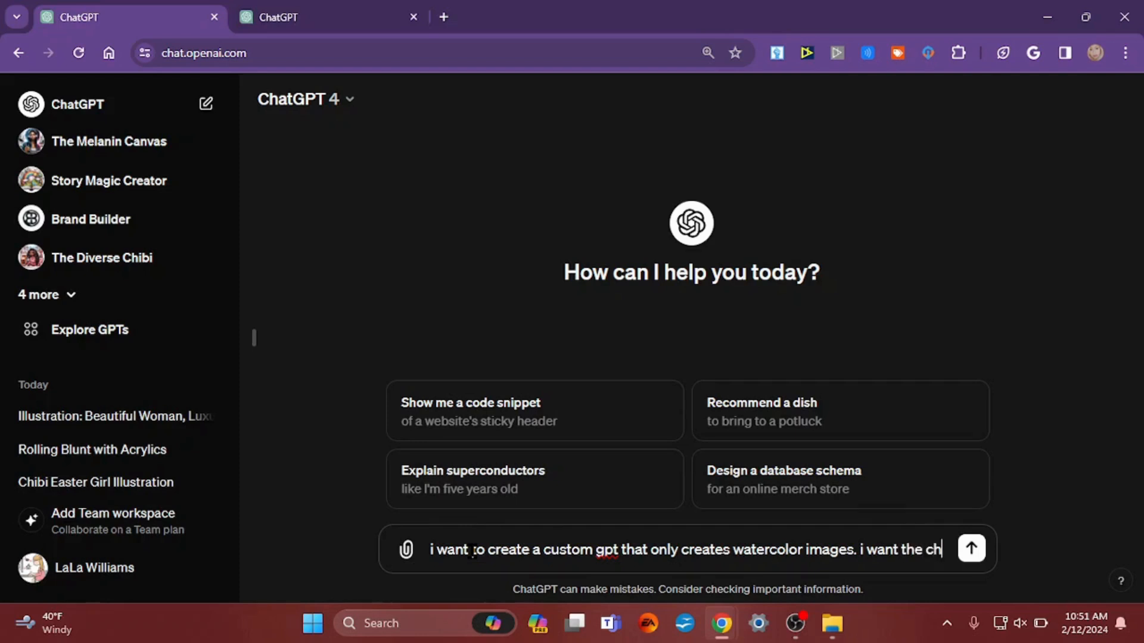
pyautogui.write('aracnters t')
pyautogui.click(471, 549)
pyautogui.press('Delete')
pyautogui.write('h')
pyautogui.rightClick(474, 551)
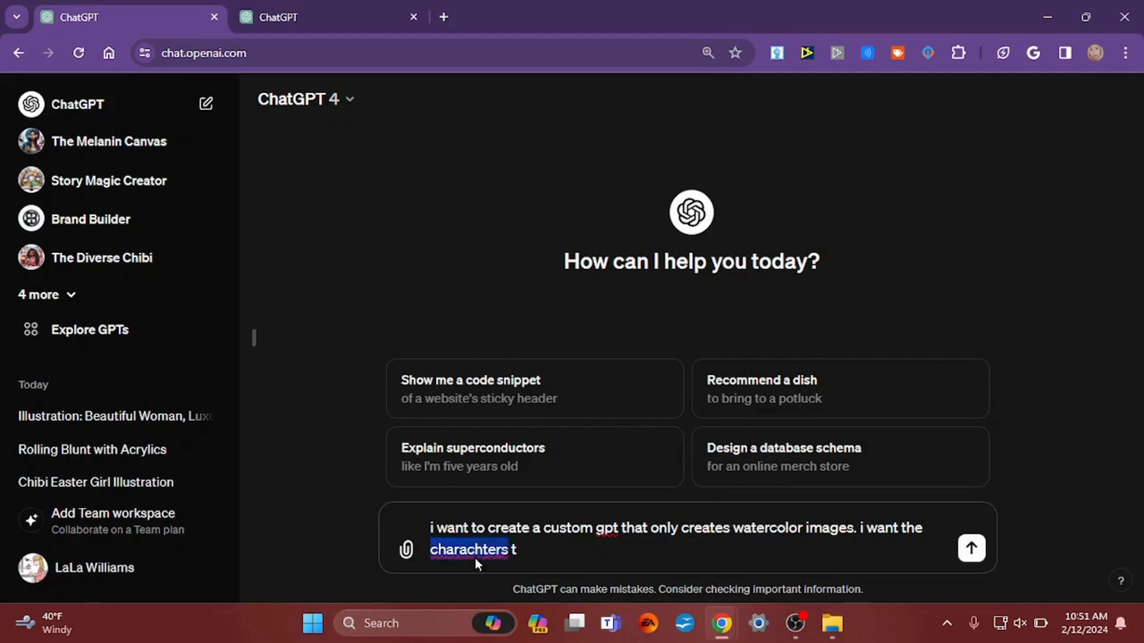
pyautogui.click(617, 185)
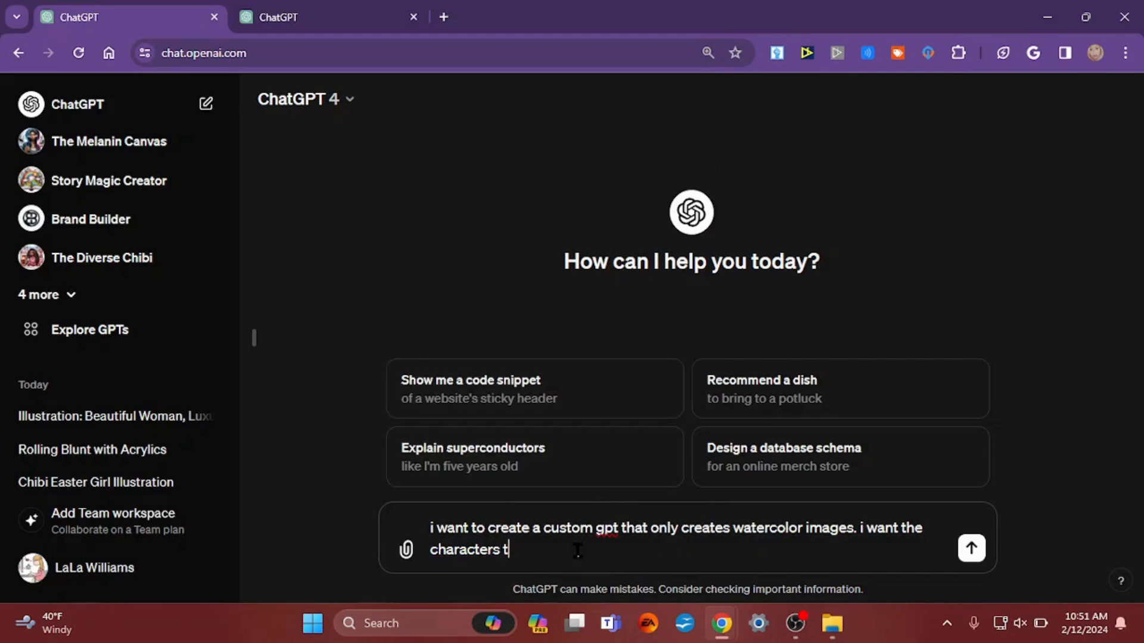
pyautogui.write('o be African American. ')
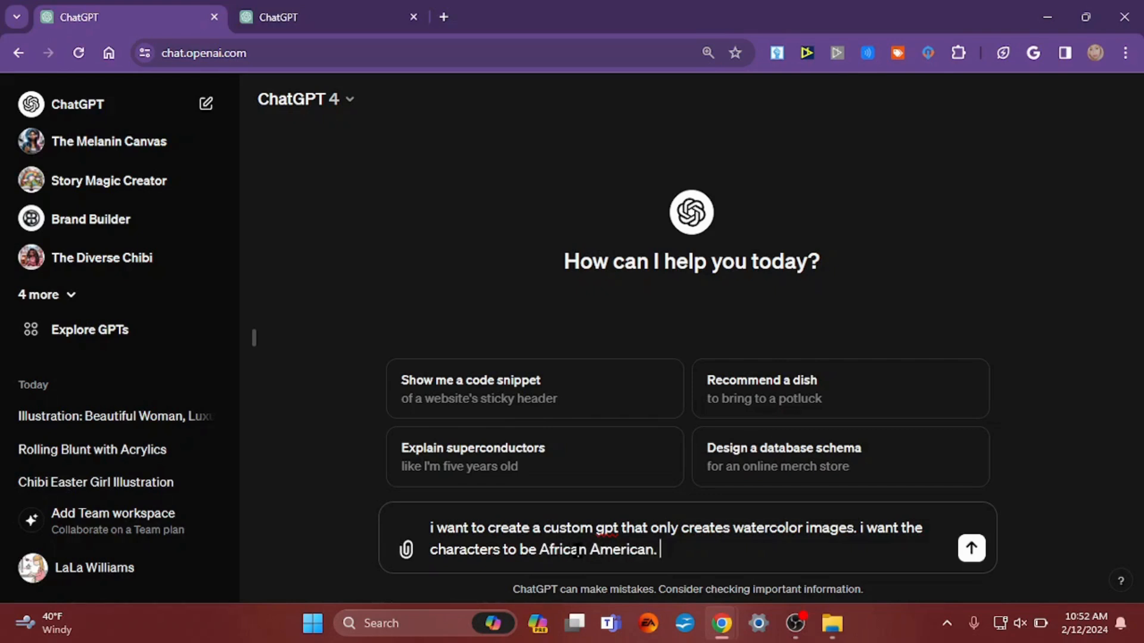
# Finish the message with "i want the backgrounds to be black", dismissing the battery notification, and send it.
pyautogui.write(' i want')
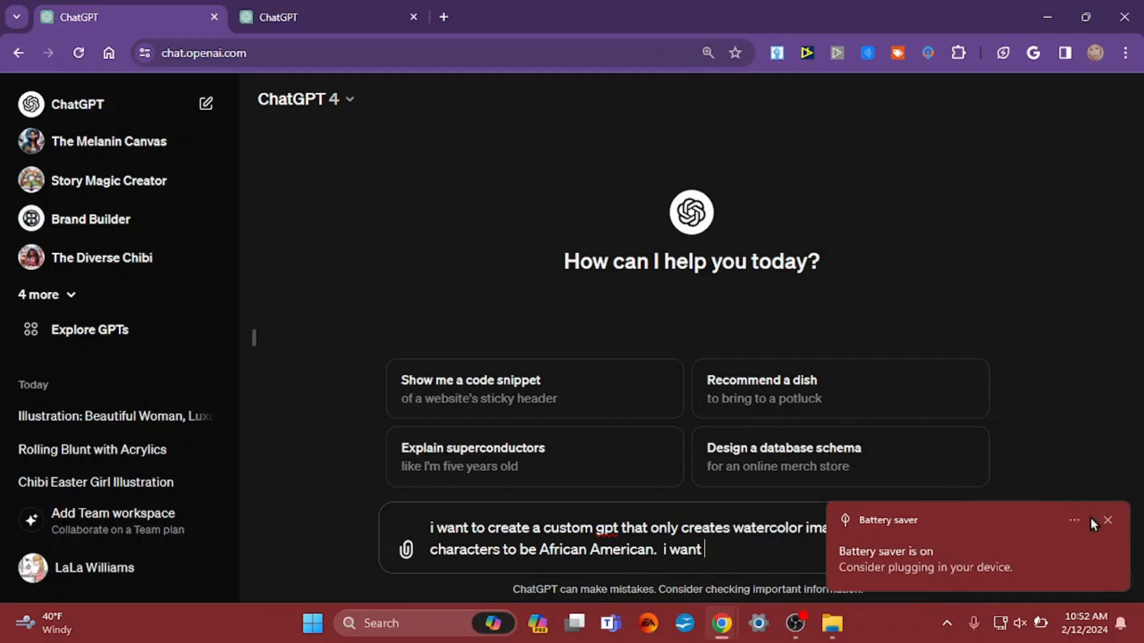
pyautogui.click(1108, 520)
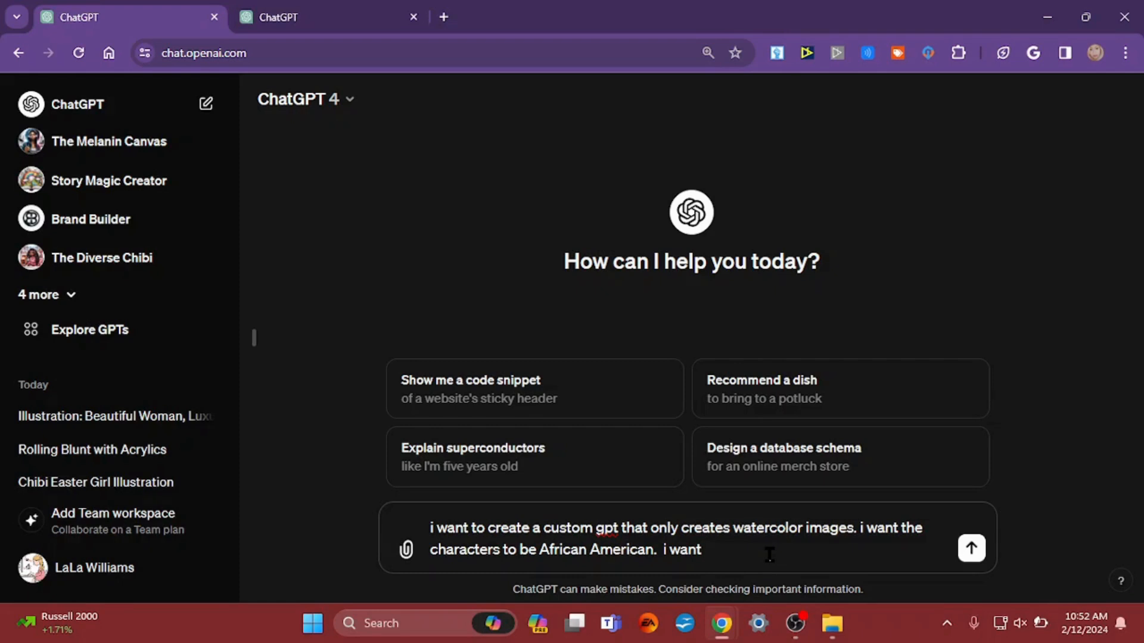
pyautogui.write('the backgrounds to be')
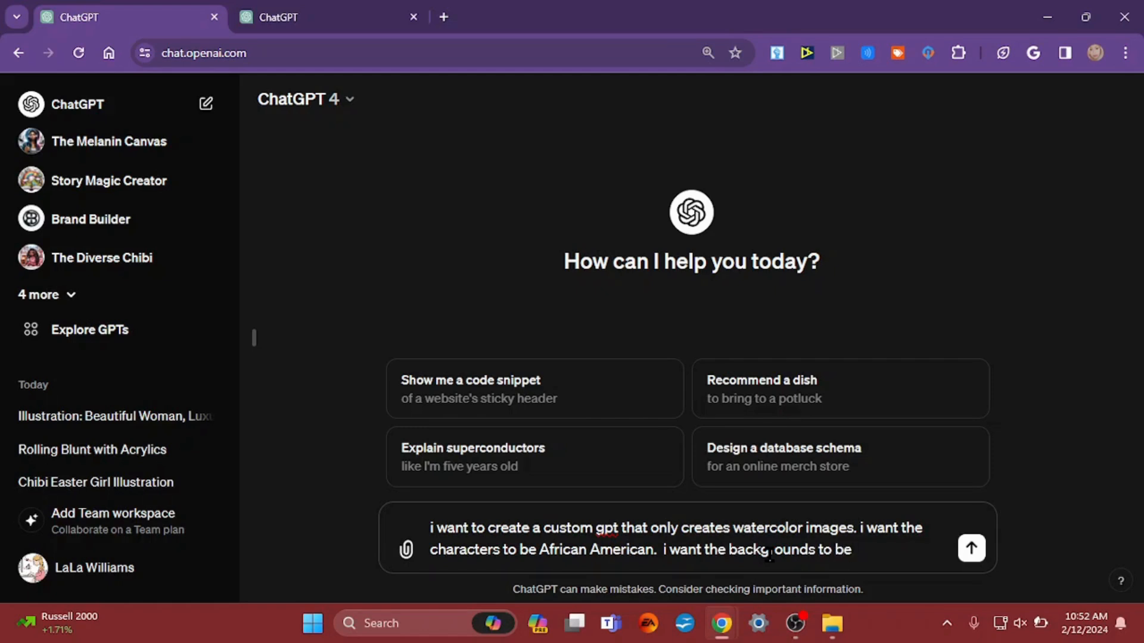
pyautogui.write(' la')
pyautogui.press('BackSpace')
pyautogui.press('BackSpace')
pyautogui.press('BackSpace')
pyautogui.write('black')
pyautogui.press('Return')
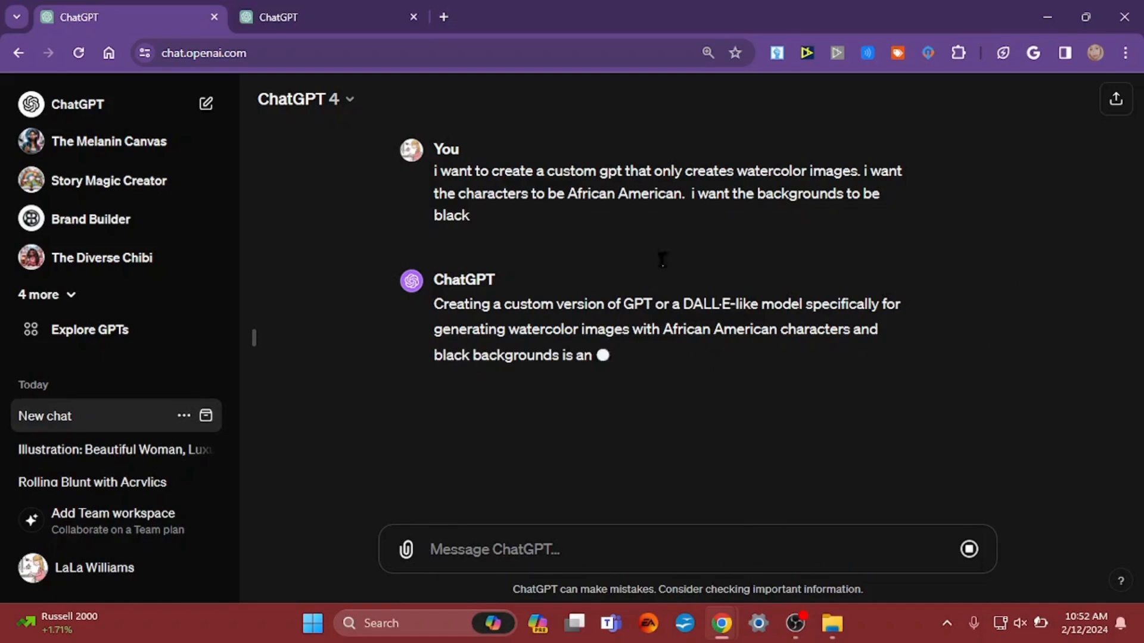
# Read the reply's introduction and its Data Collection and Preparation section.
pyautogui.scroll(2, 754, 308)
pyautogui.scroll(2, 755, 308)
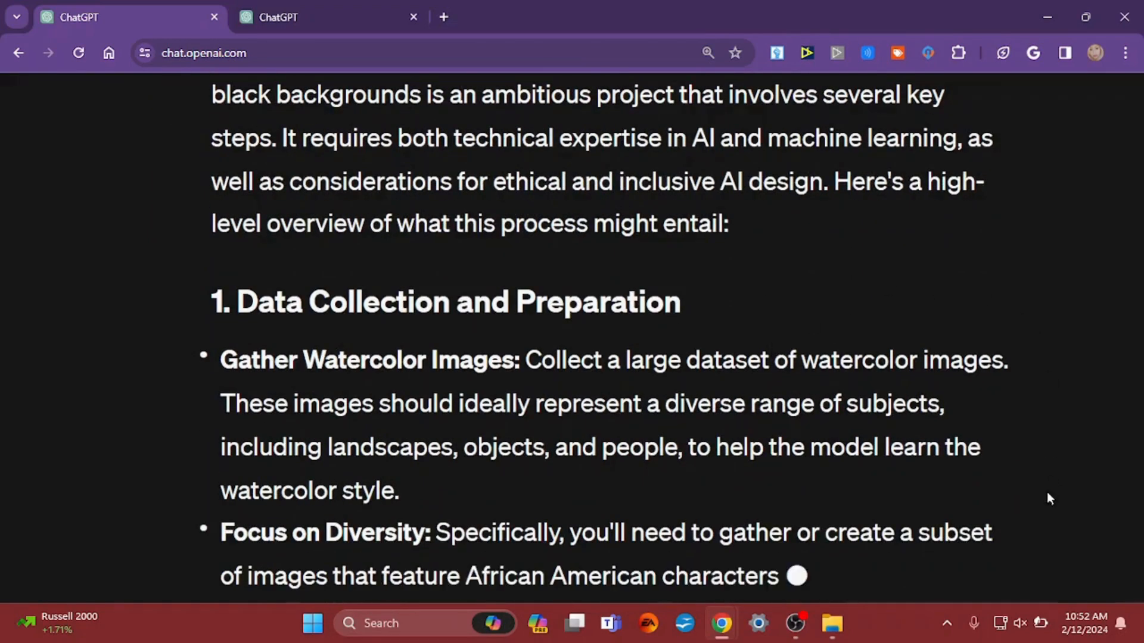
pyautogui.hotkey('ctrl', '-')
pyautogui.hotkey('ctrl', '-')
pyautogui.hotkey('ctrl', '-')
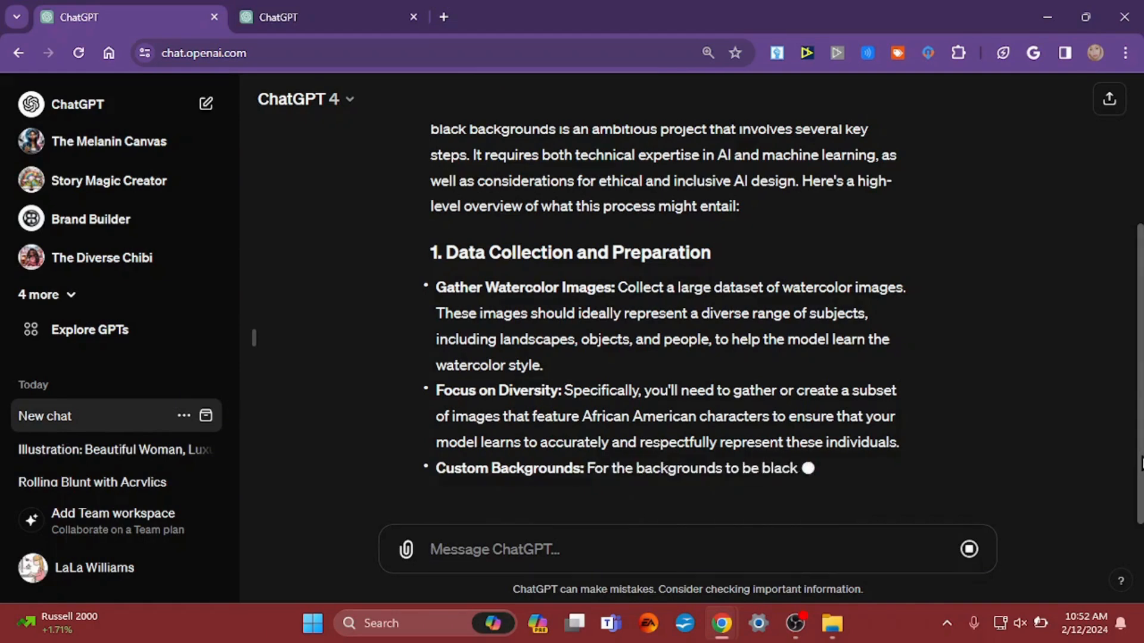
pyautogui.scroll(3, 676, 484)
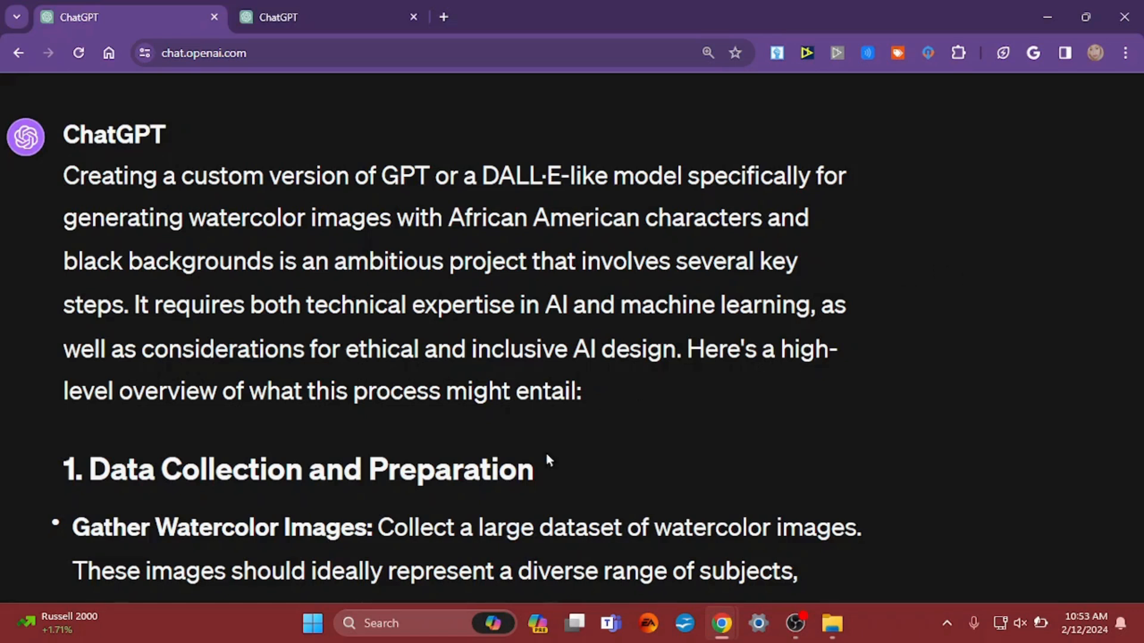
pyautogui.scroll(-5, 422, 431)
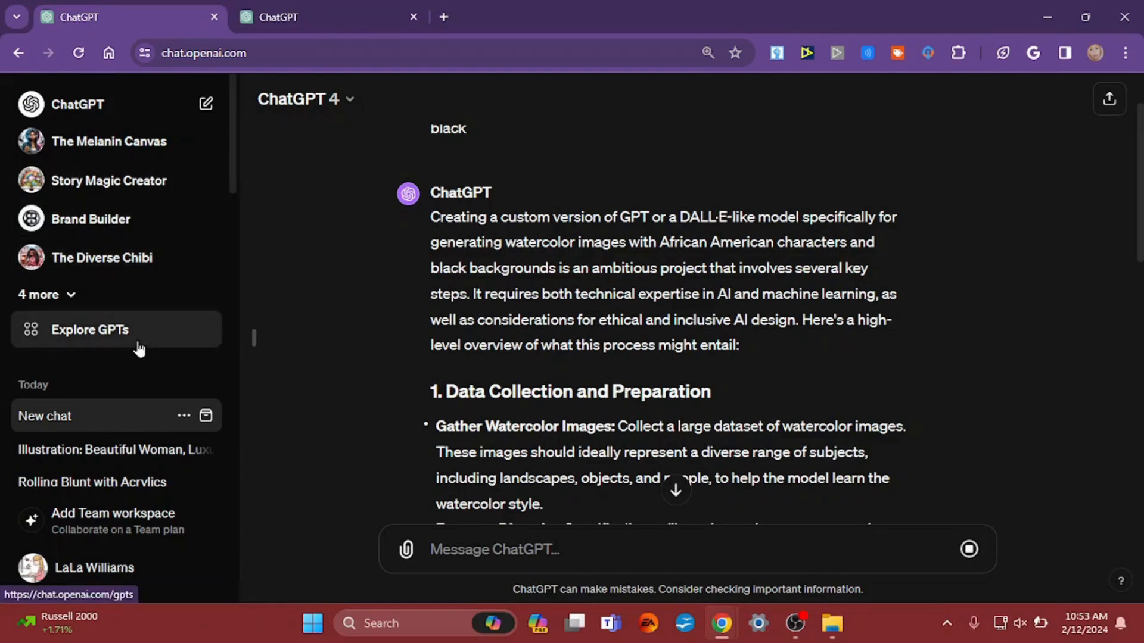
# Create a new GPT from the GPTs page, view the GPT Builder chat, and show the Configure form.
pyautogui.click(323, 12)
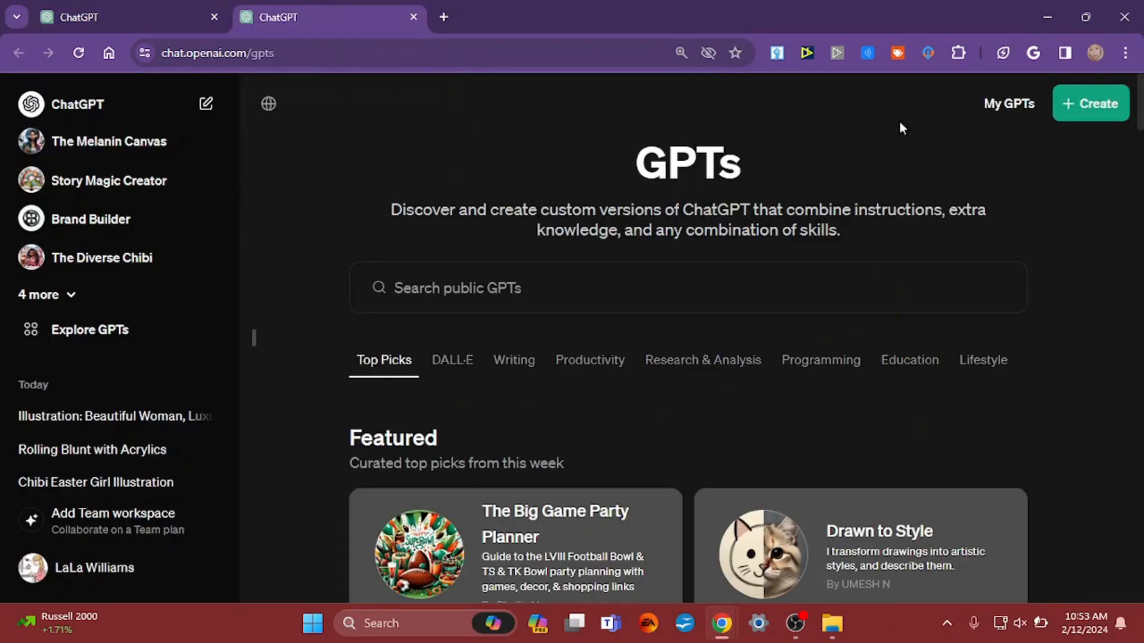
pyautogui.click(1099, 107)
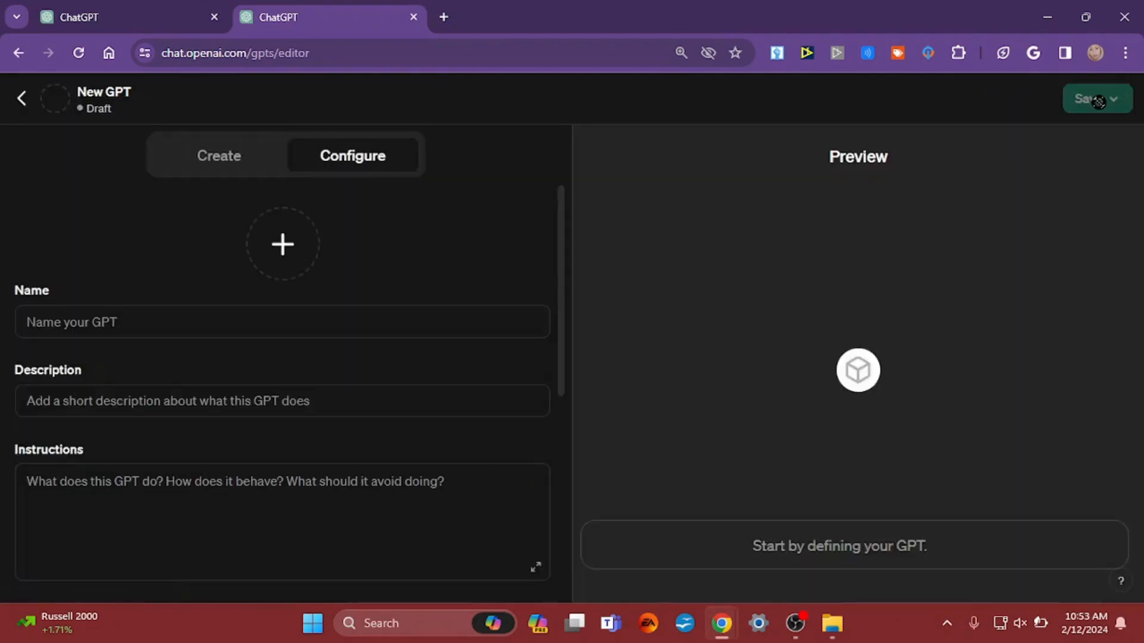
pyautogui.click(223, 159)
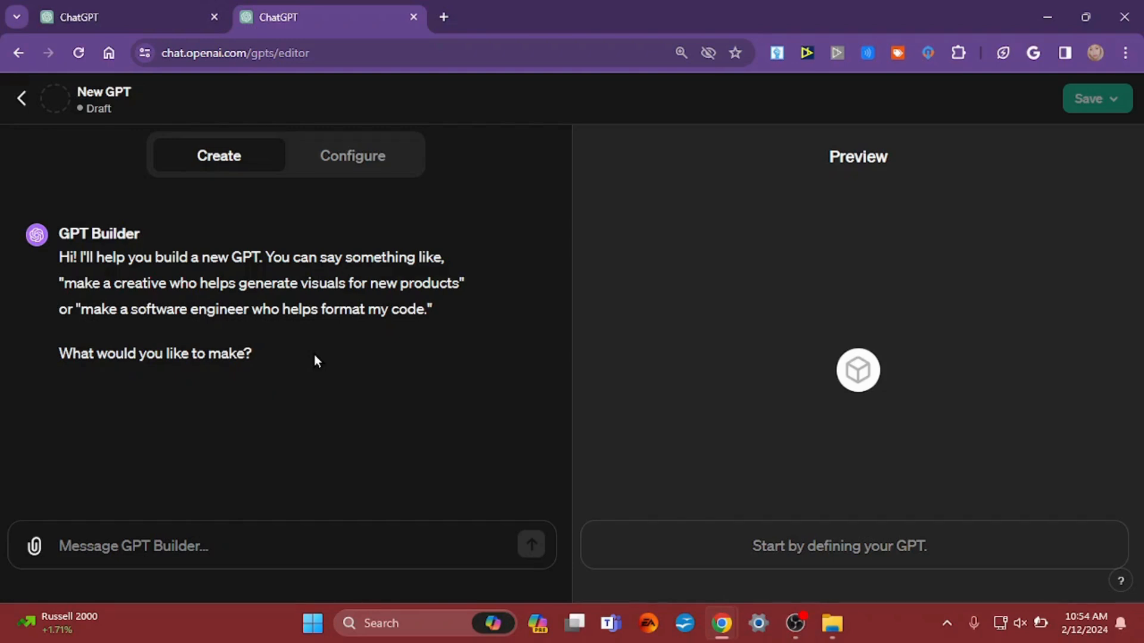
pyautogui.click(359, 162)
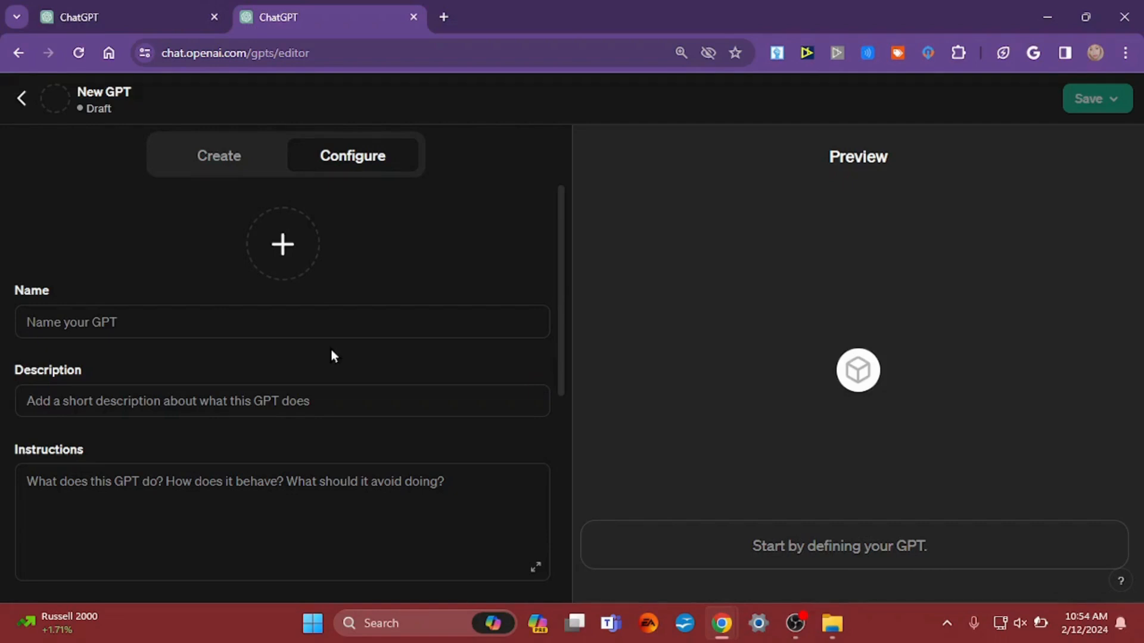
# Name the new GPT "African american watercolor".
pyautogui.click(136, 323)
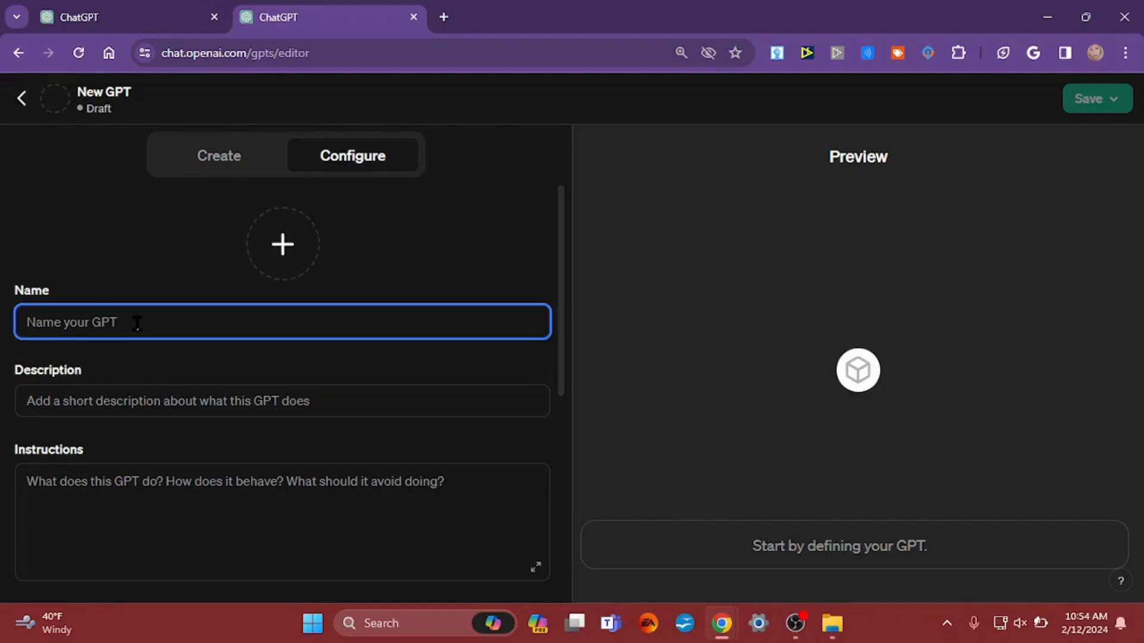
pyautogui.write('Af')
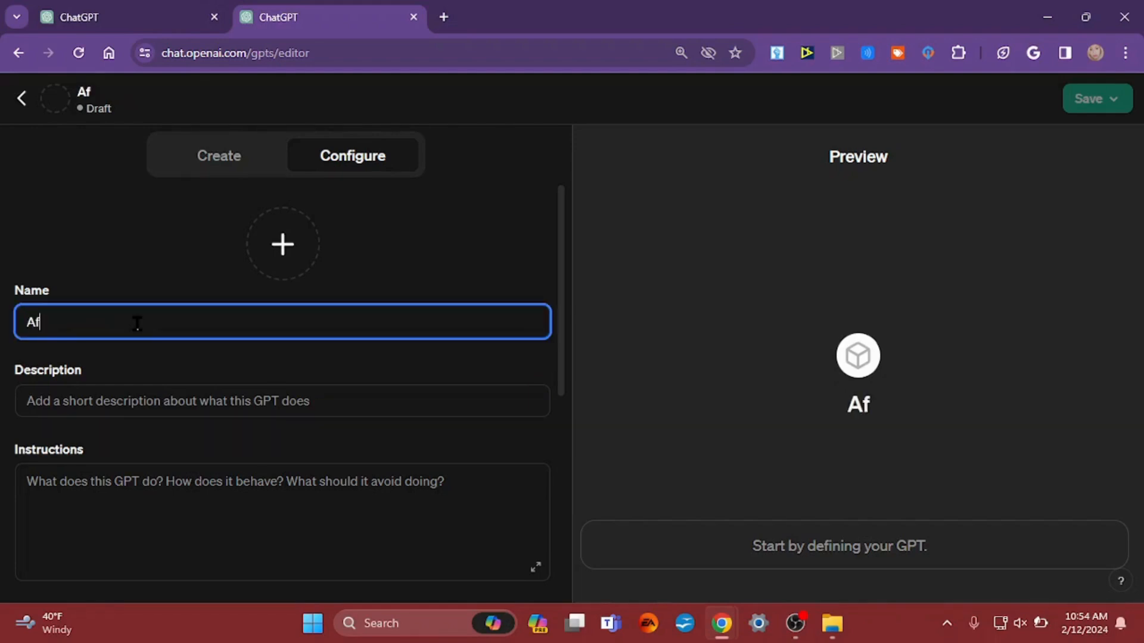
pyautogui.write('rican american watercolor')
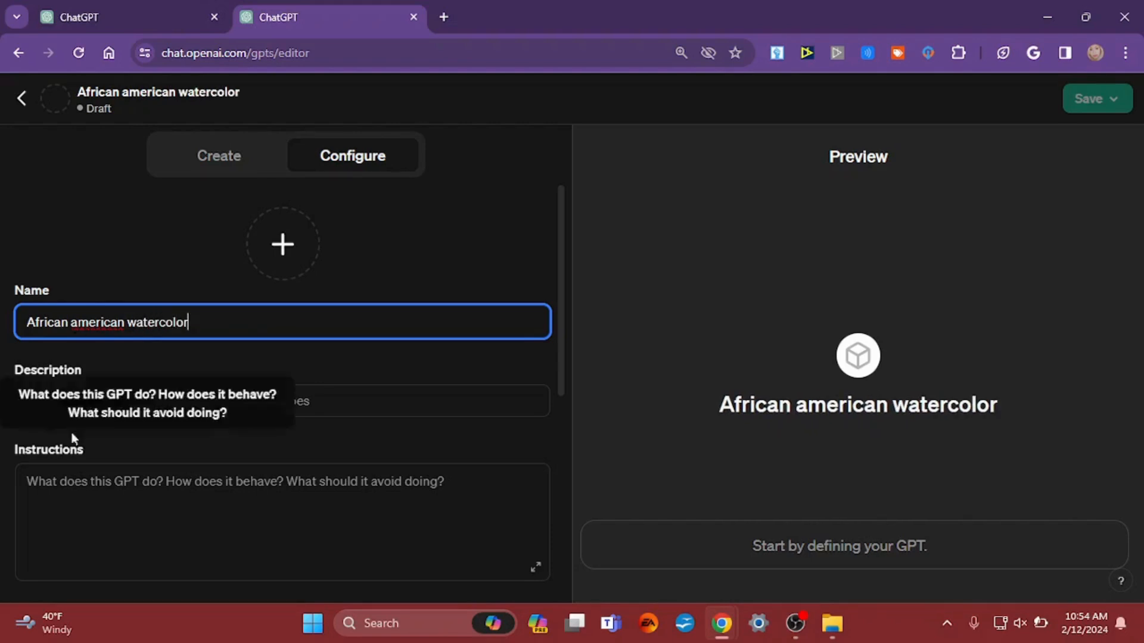
# Set the GPT's description to "Create beautiful watercolor image with a melanin twist".
pyautogui.click(144, 401)
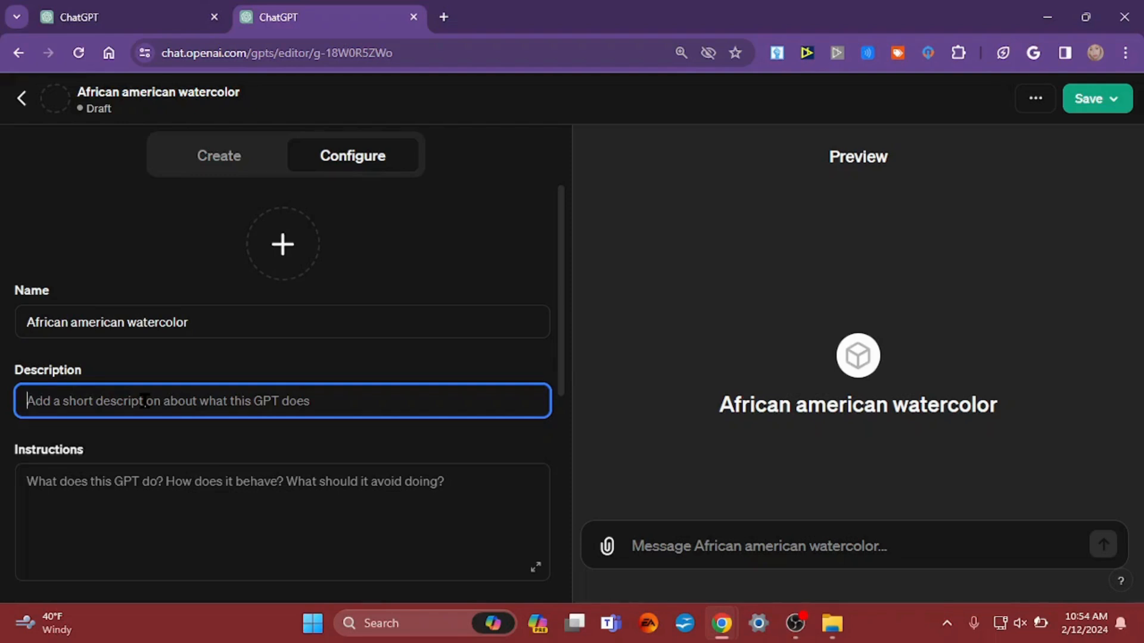
pyautogui.write('Creat')
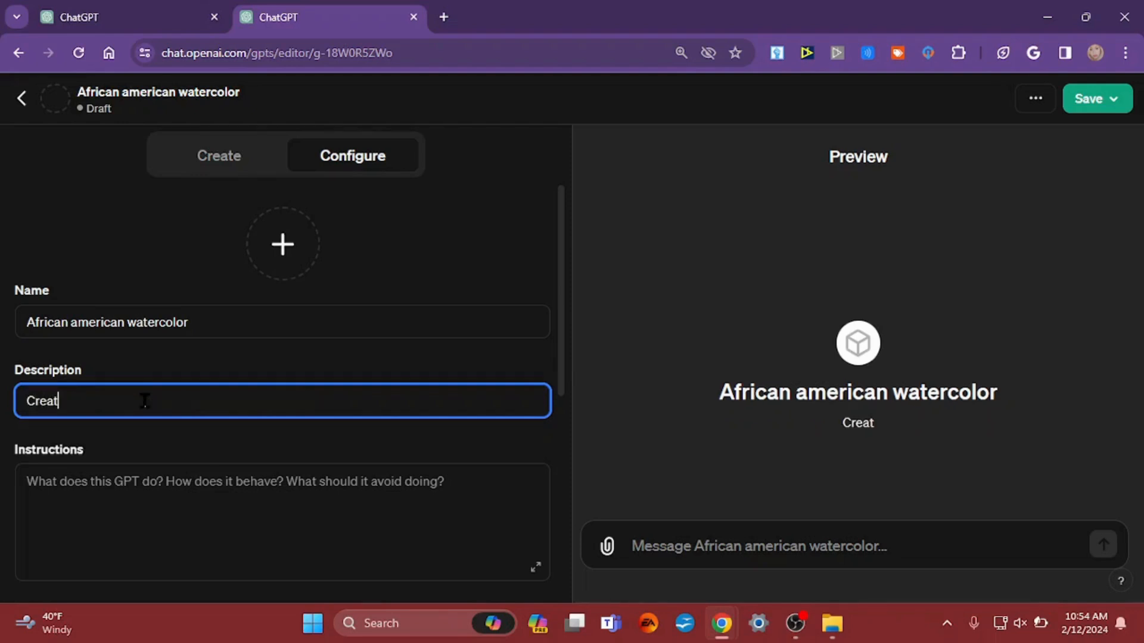
pyautogui.write('e beautifu')
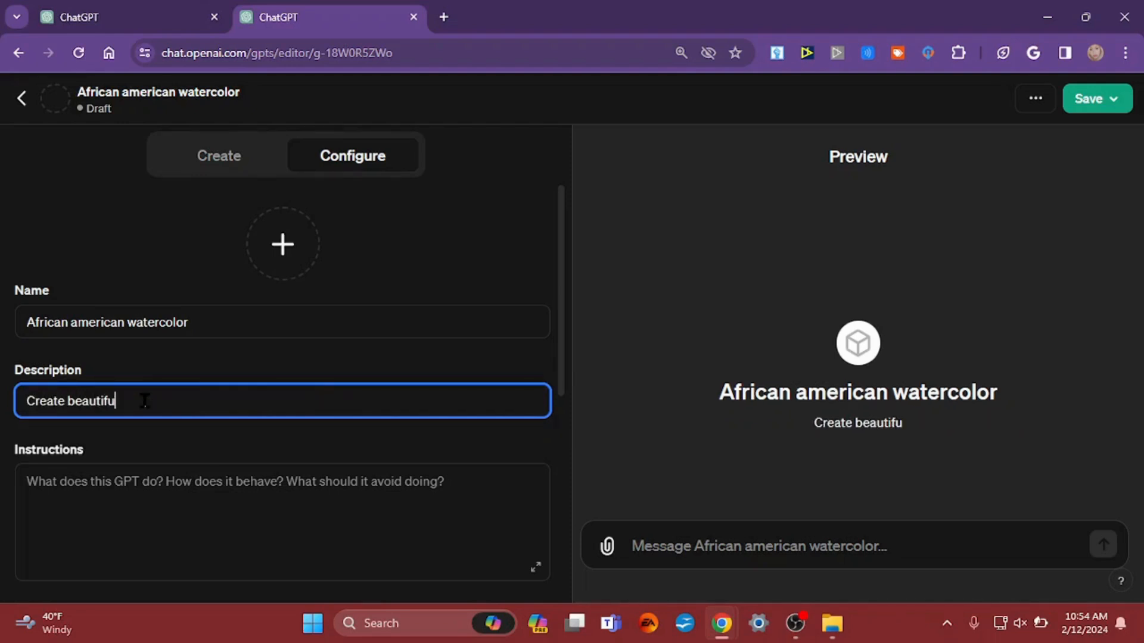
pyautogui.write('l wa')
pyautogui.press('BackSpace')
pyautogui.write('watercolor')
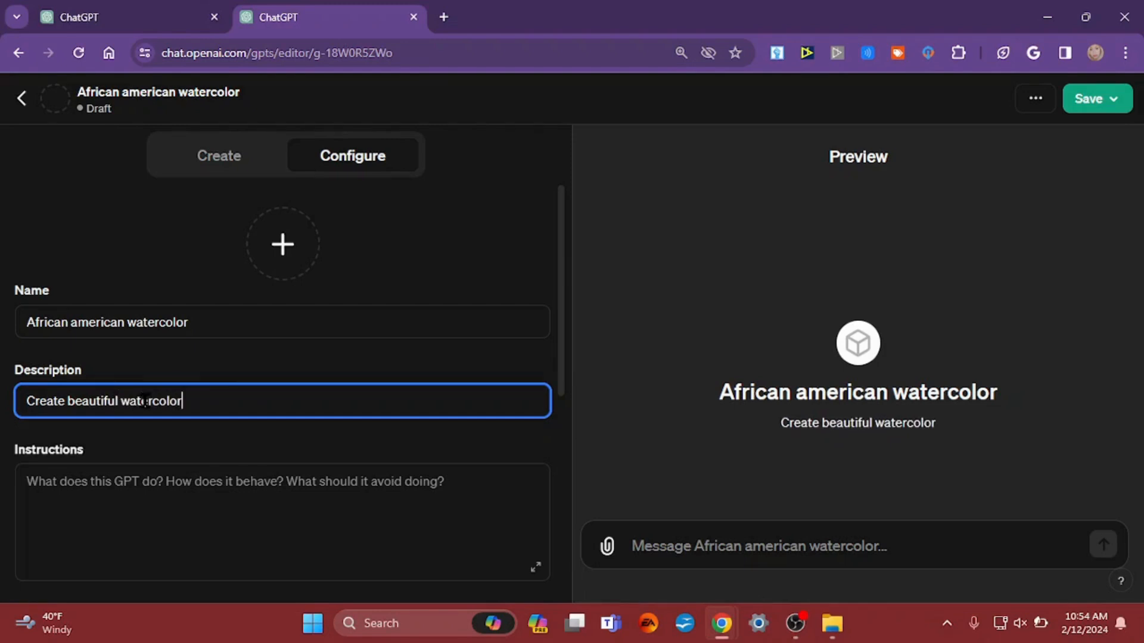
pyautogui.write(' image of')
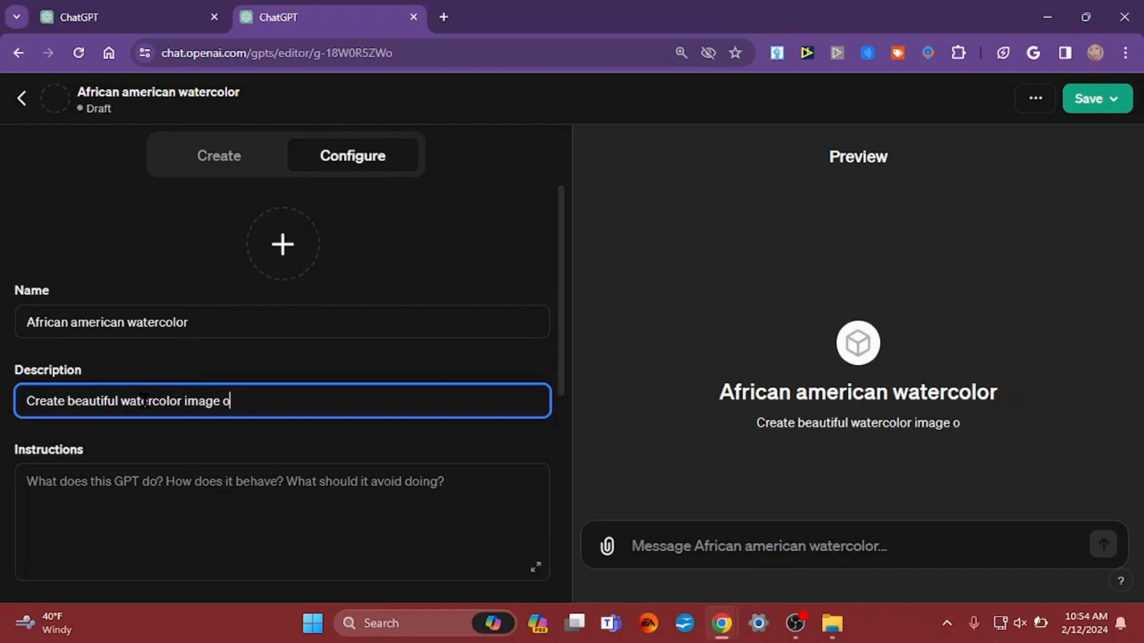
pyautogui.press('BackSpace')
pyautogui.press('BackSpace')
pyautogui.write('with a me')
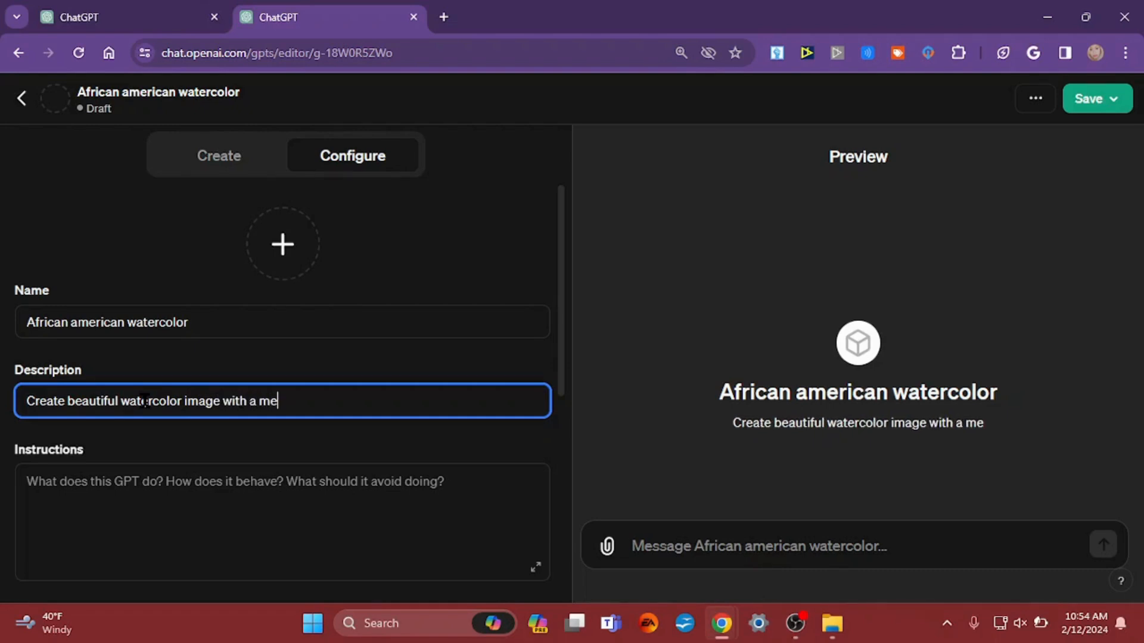
pyautogui.write('lanin t')
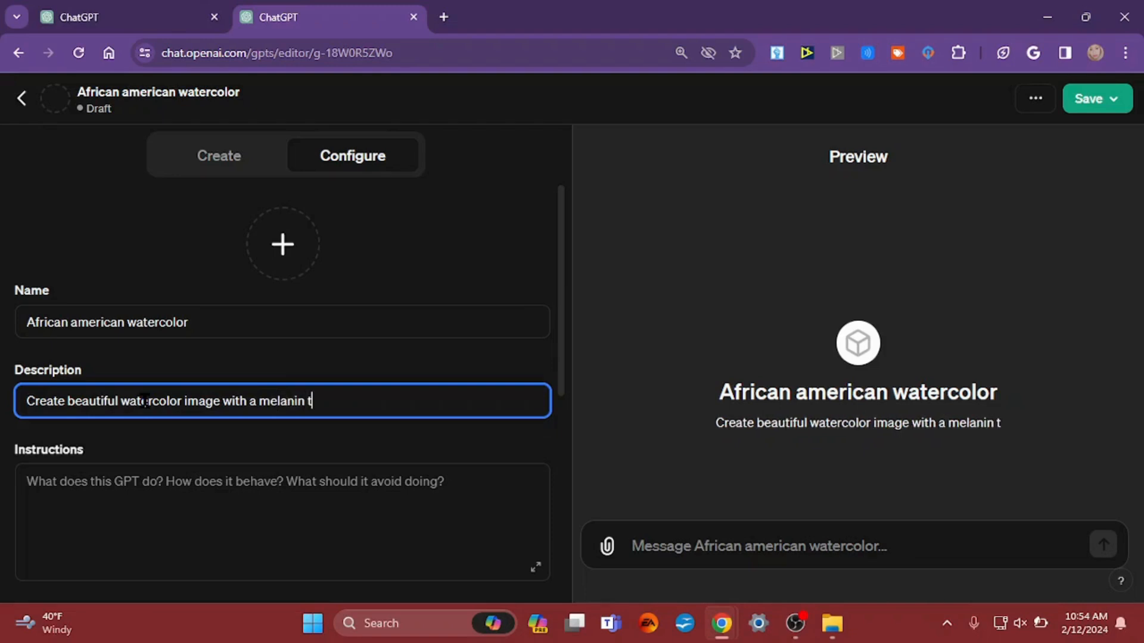
pyautogui.write('wist')
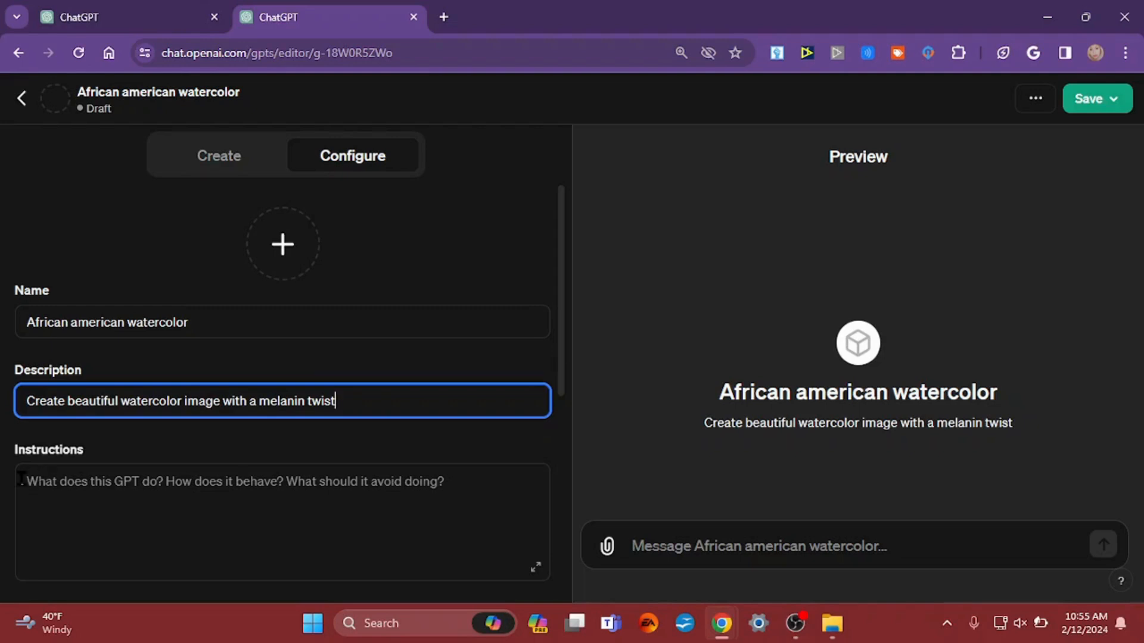
# In the earlier ChatGPT conversation, request a set of instructions, based on the GPT information, covering what it should do, how it should behave and what it should avoid.
pyautogui.scroll(4, 21, 477)
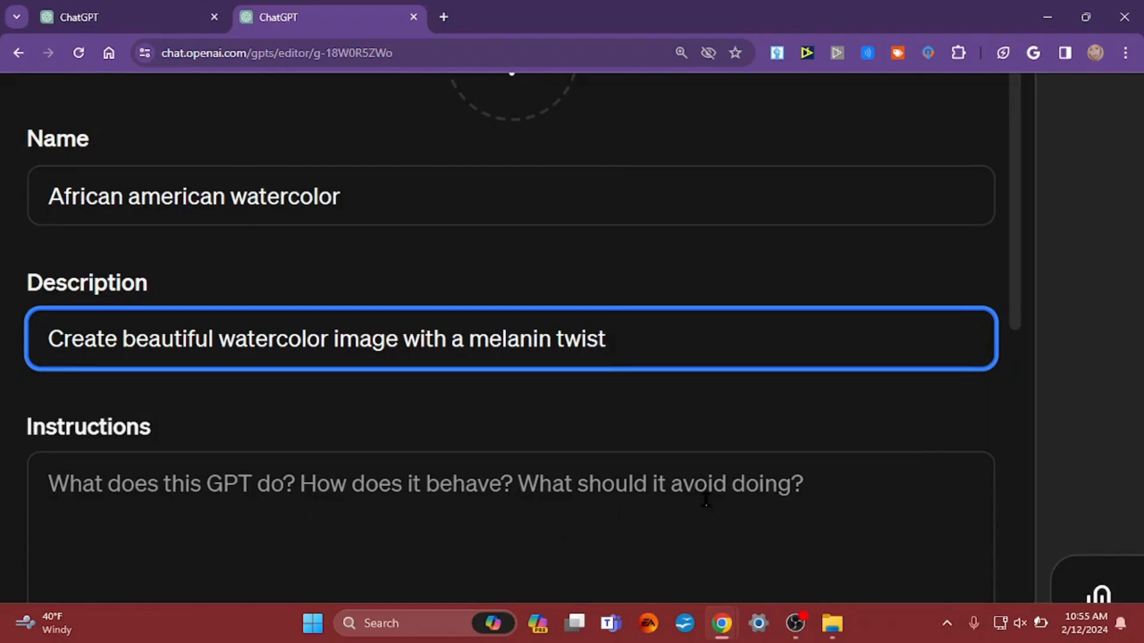
pyautogui.scroll(-4, 702, 501)
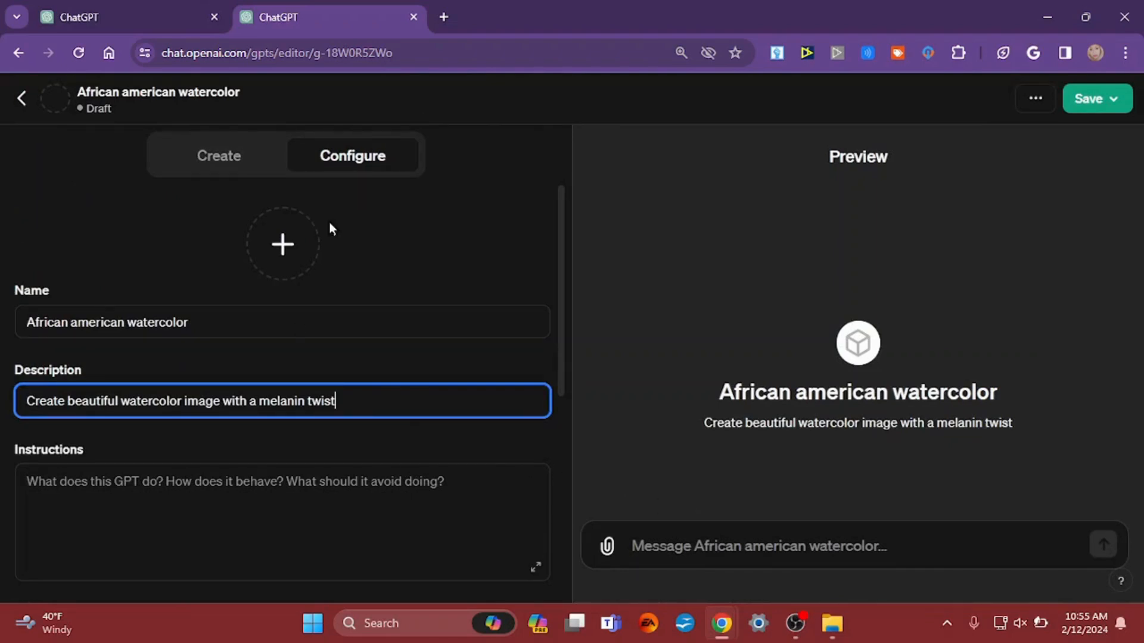
pyautogui.click(107, 19)
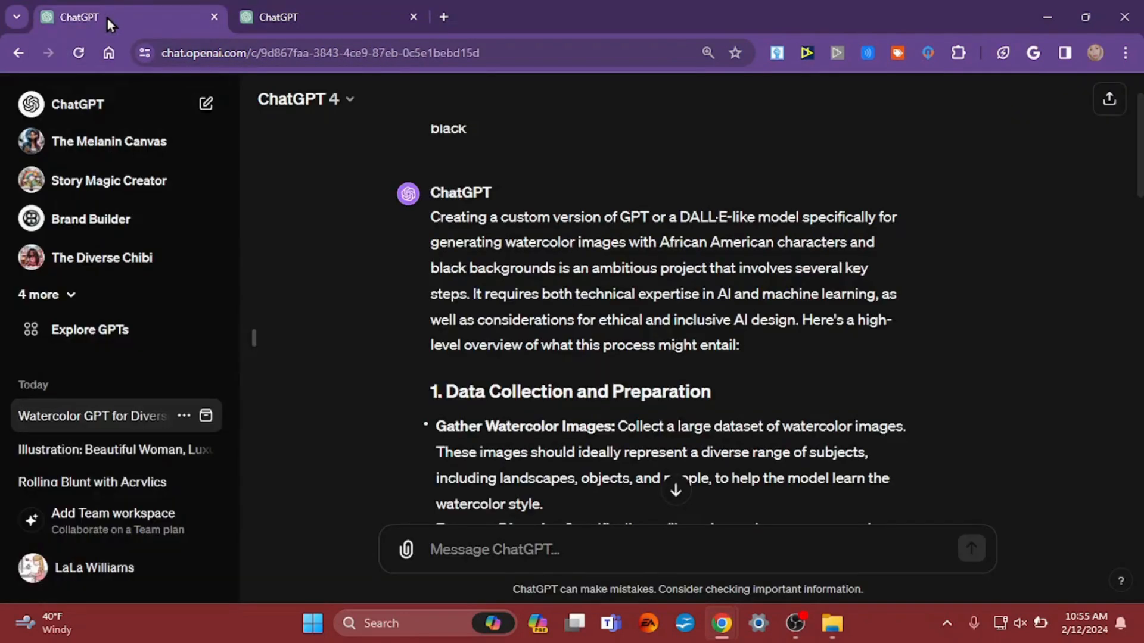
pyautogui.click(572, 543)
pyautogui.write('usin')
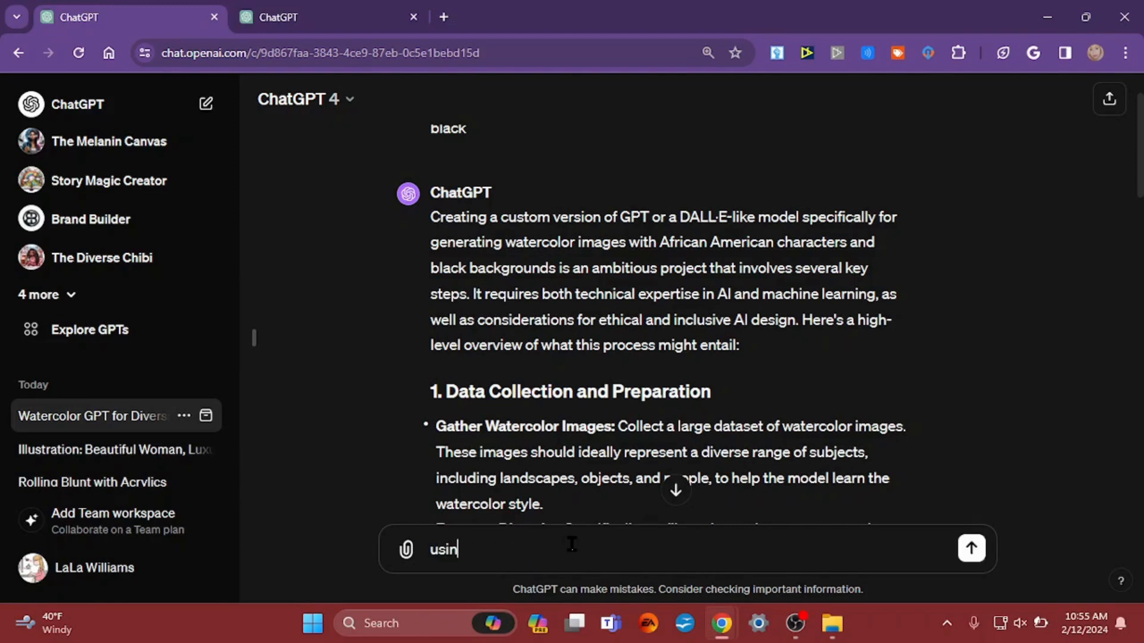
pyautogui.write('g the informati')
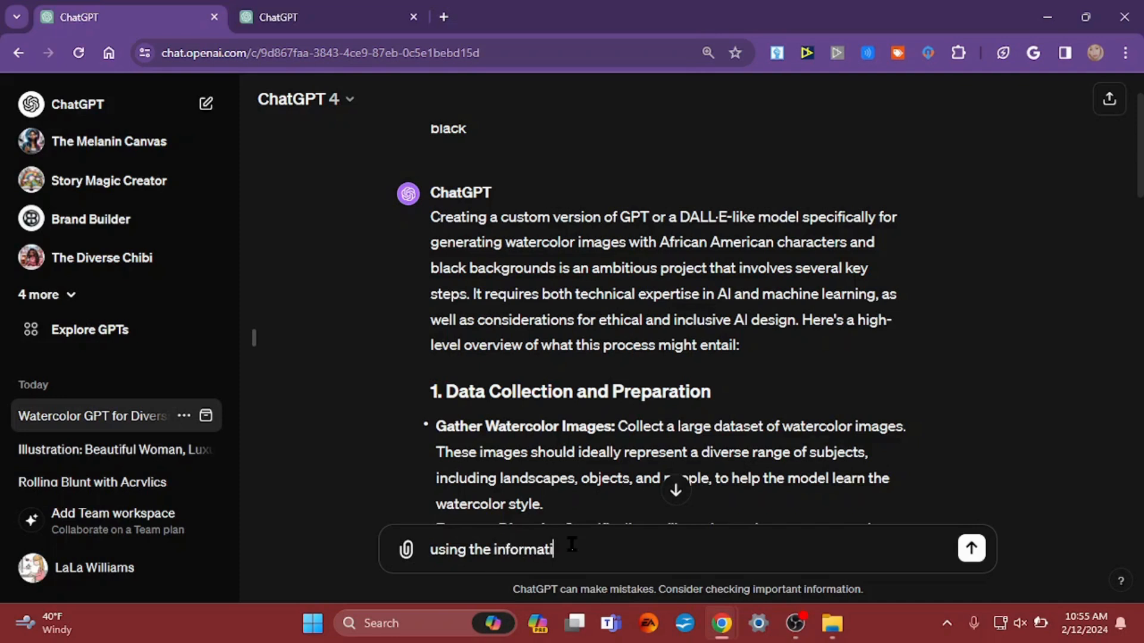
pyautogui.write('on. about the gpt, give me')
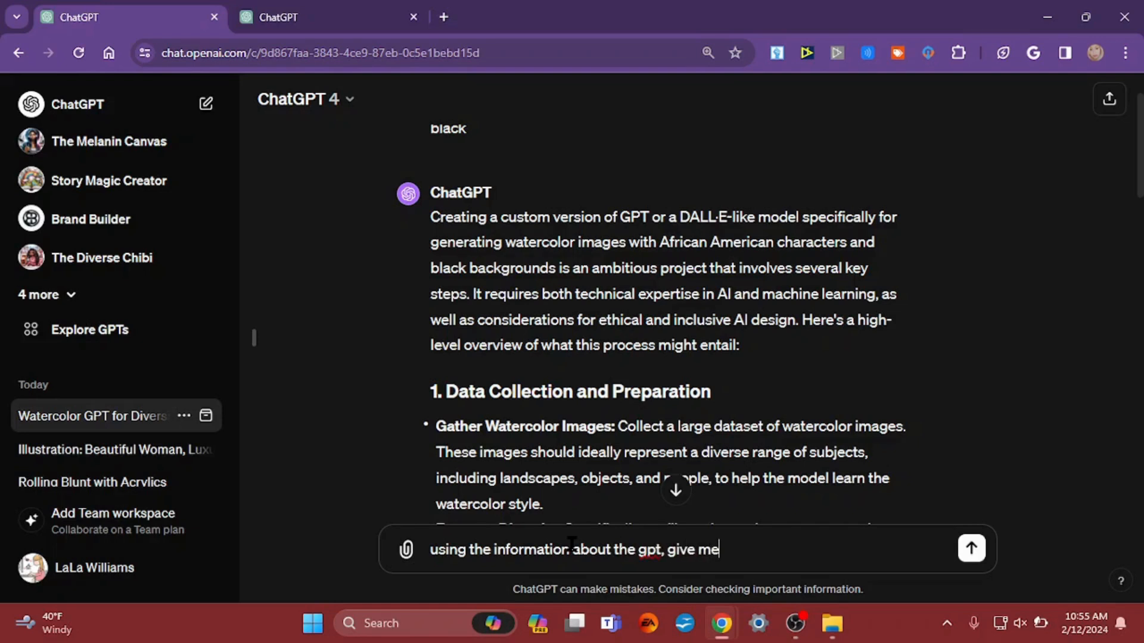
pyautogui.write(' a set of insgtructi')
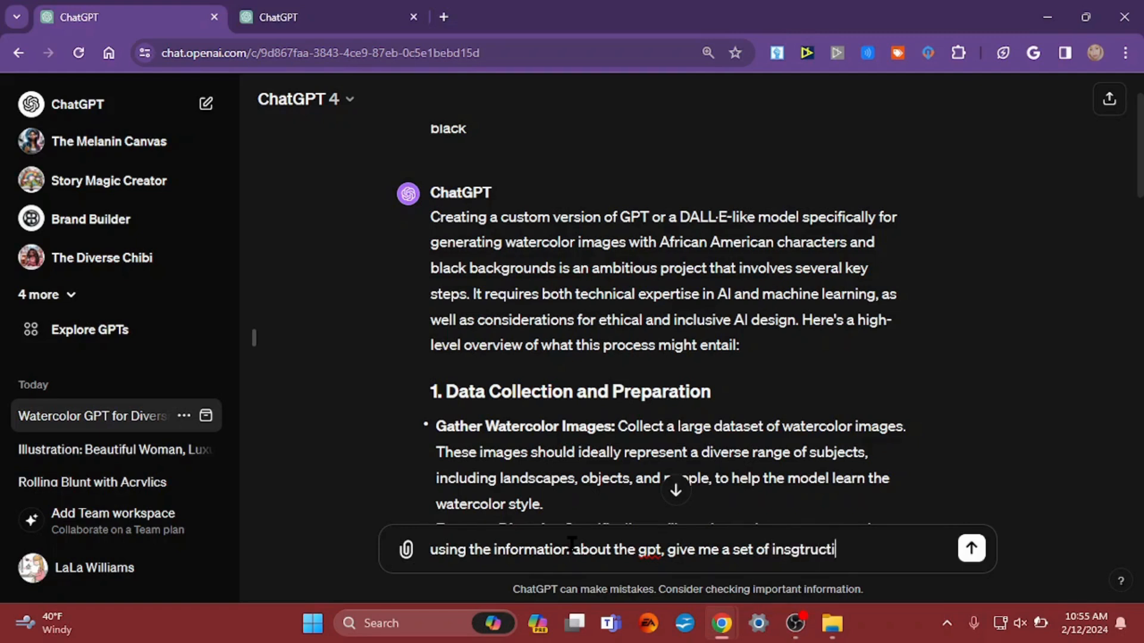
pyautogui.write('ons telli')
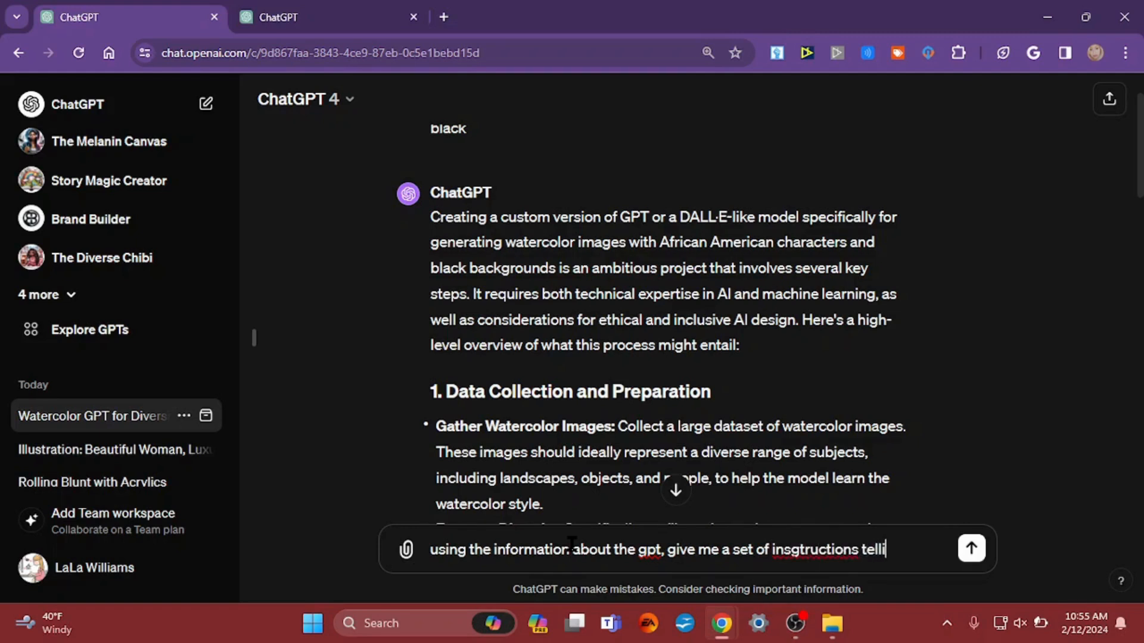
pyautogui.write('ng me how the')
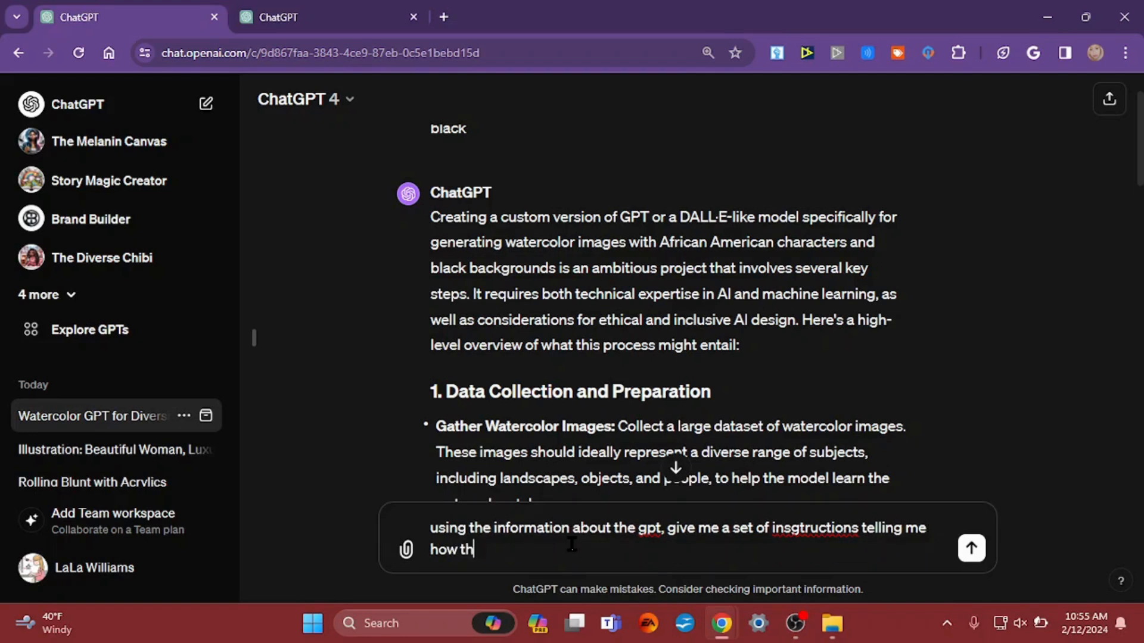
pyautogui.press('BackSpace')
pyautogui.press('BackSpace')
pyautogui.press('BackSpace')
pyautogui.press('BackSpace')
pyautogui.press('BackSpace')
pyautogui.press('BackSpace')
pyautogui.press('BackSpace')
pyautogui.press('BackSpace')
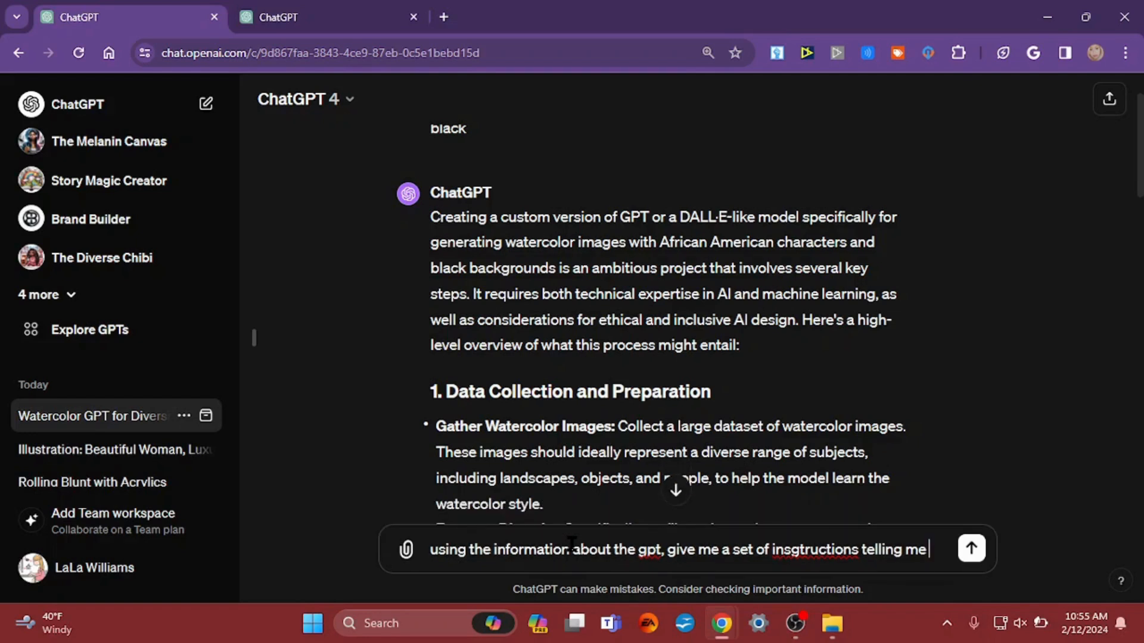
pyautogui.write('what it sh')
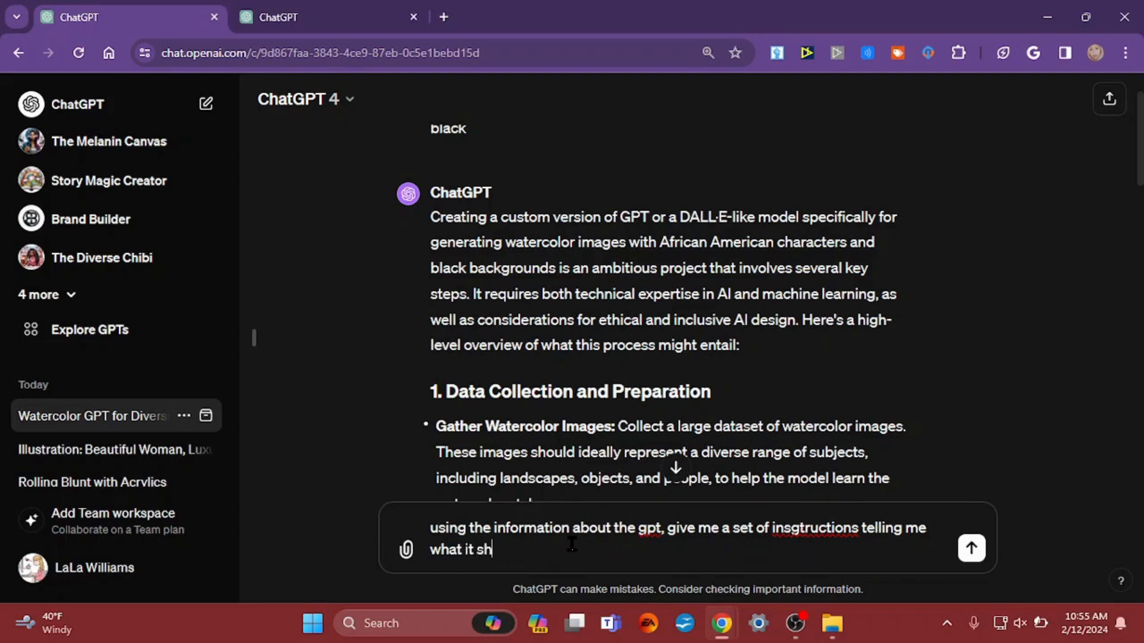
pyautogui.write('ould do, how it shou')
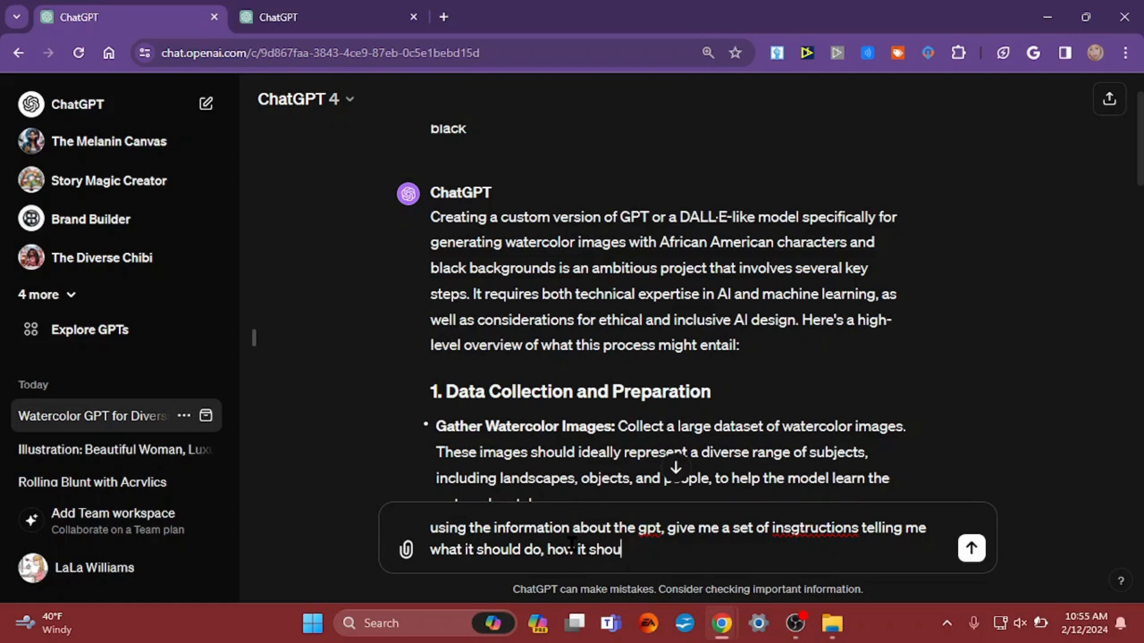
pyautogui.write('ld behave and w')
pyautogui.write('hat it')
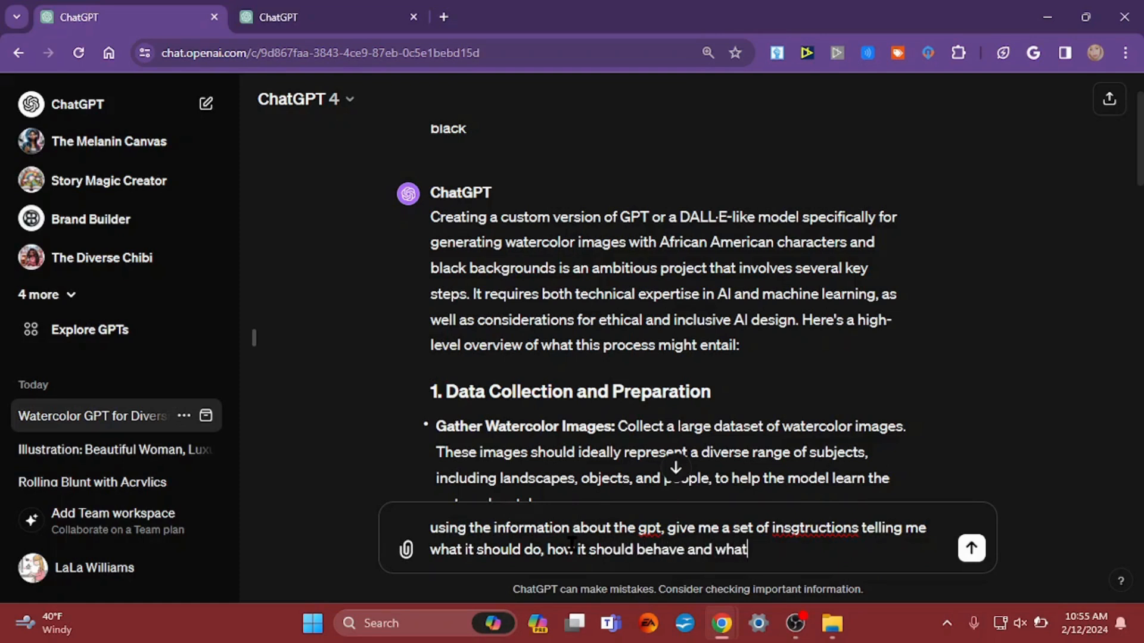
pyautogui.write(' should ab')
pyautogui.press('BackSpace')
pyautogui.write('void')
pyautogui.press('Return')
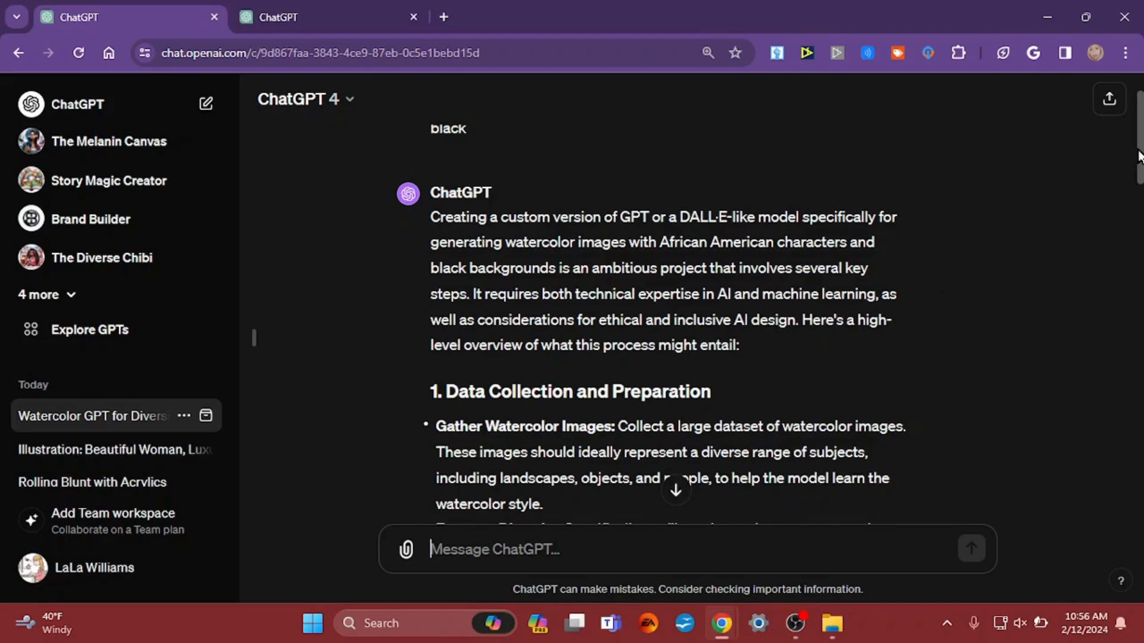
# Copy ChatGPT's full reply with the model guidelines and paste it into the new GPT's Instructions.
pyautogui.scroll(-5, 1114, 206)
pyautogui.scroll(-13, 1117, 216)
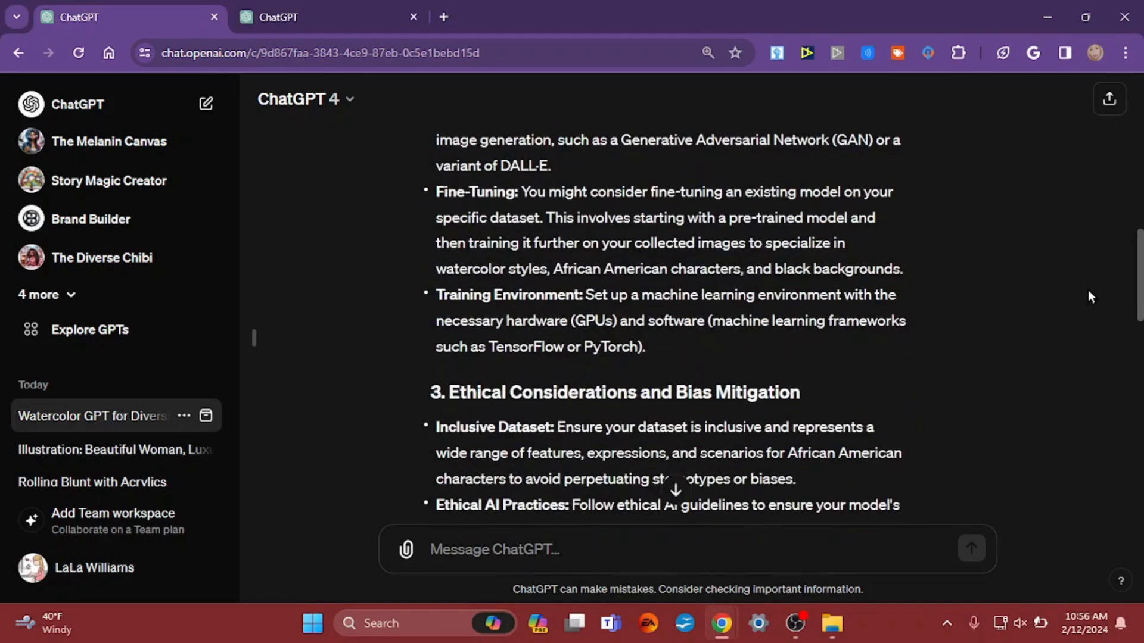
pyautogui.scroll(-7, 1028, 436)
pyautogui.scroll(20, 1019, 458)
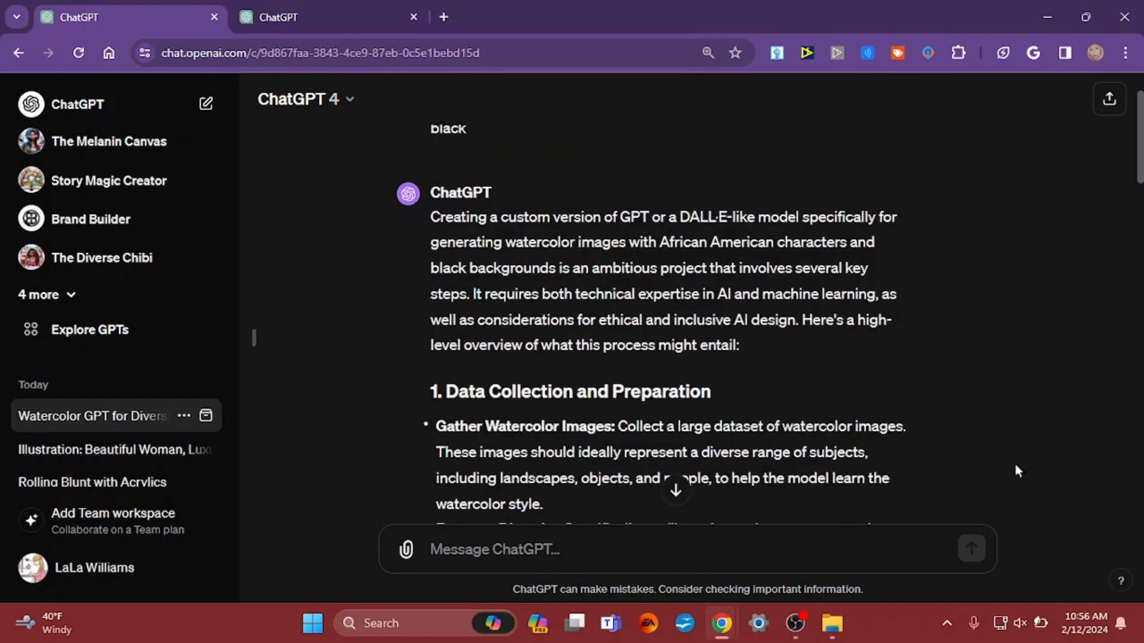
pyautogui.scroll(-20, 1046, 490)
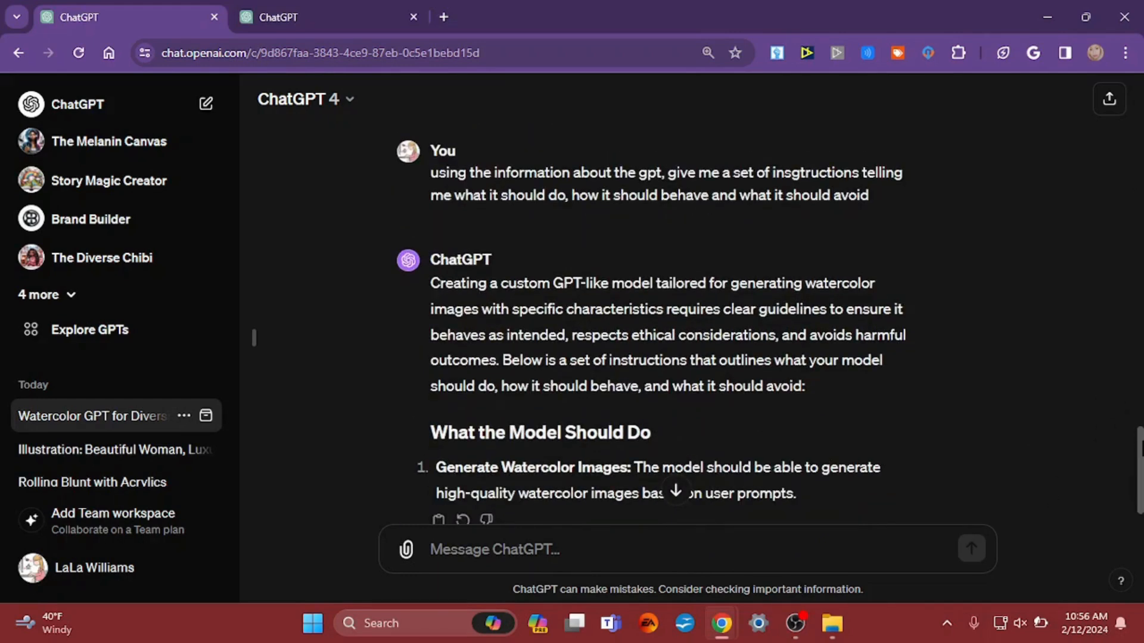
pyautogui.scroll(-3, 1138, 480)
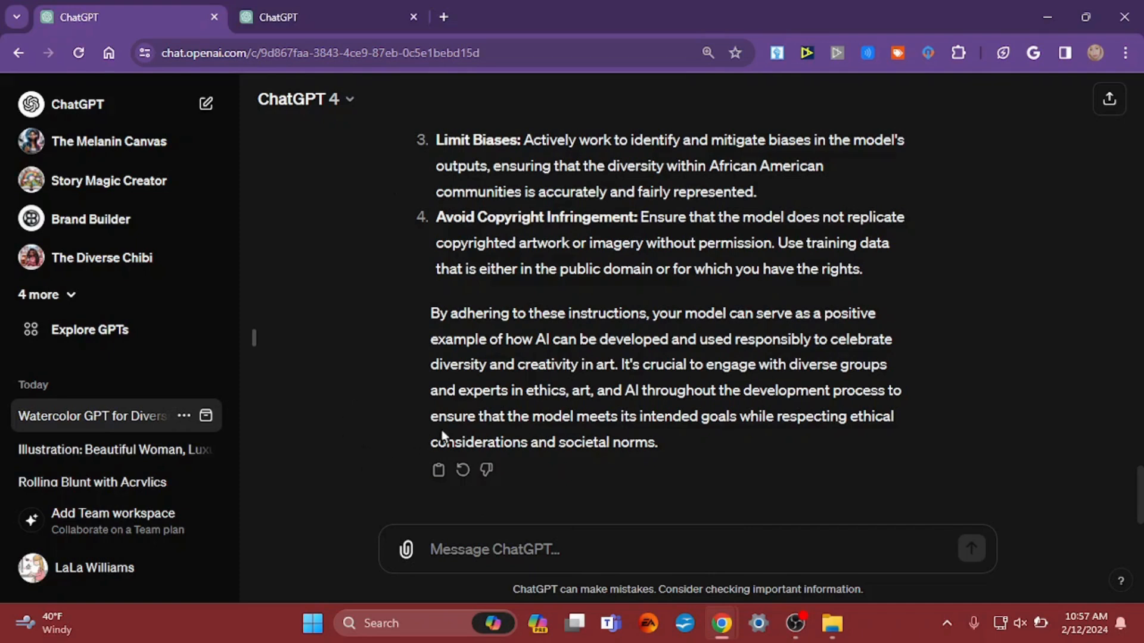
pyautogui.click(436, 477)
pyautogui.click(324, 11)
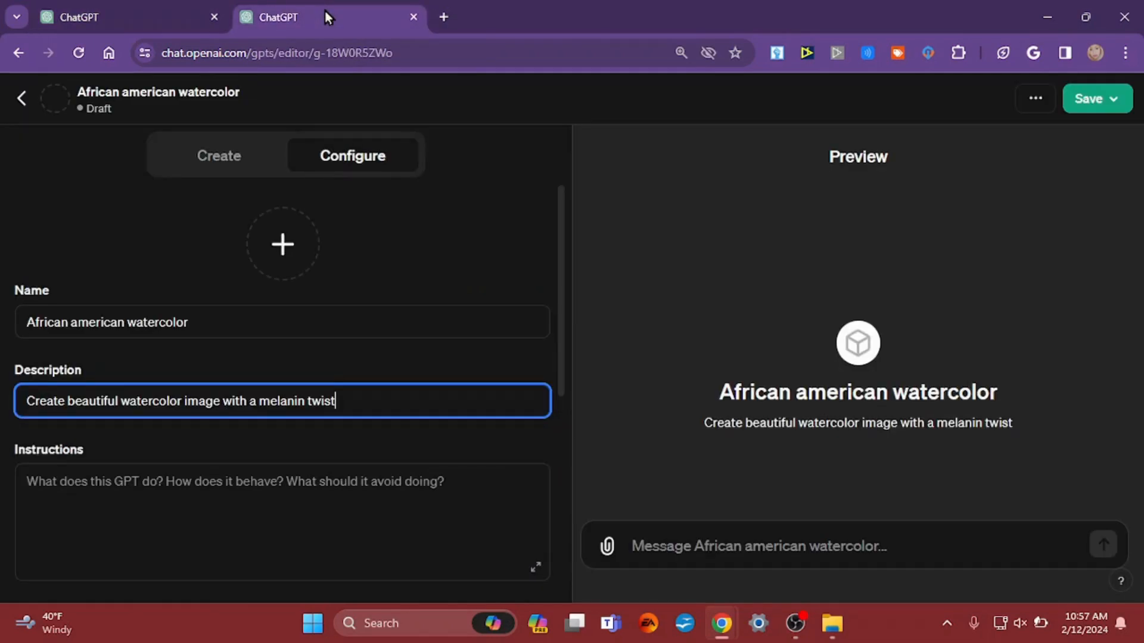
pyautogui.click(198, 518)
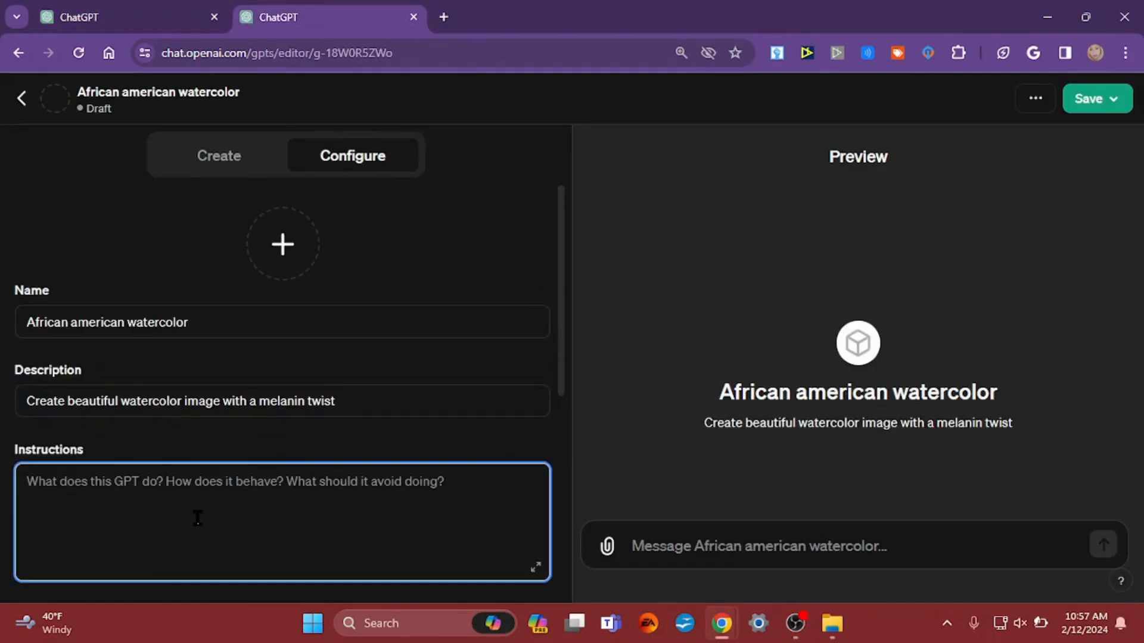
pyautogui.hotkey('ctrl', 'v')
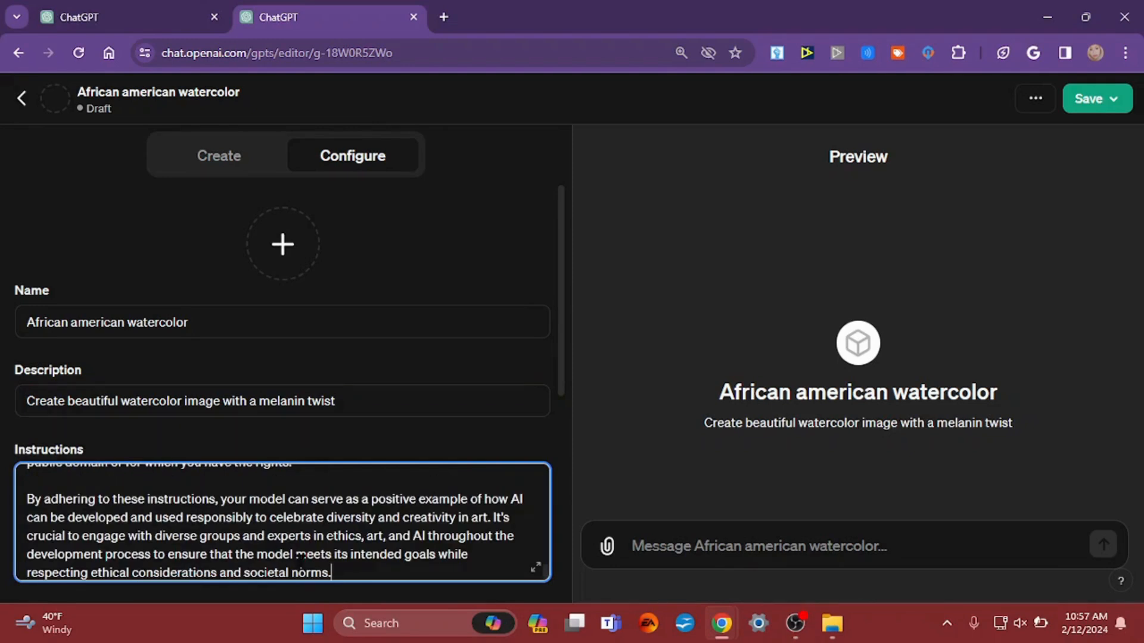
# Delete the closing paragraph starting "By adhering to these instructions" from the GPT's Instructions.
pyautogui.moveTo(350, 573); pyautogui.dragTo(15, 495)
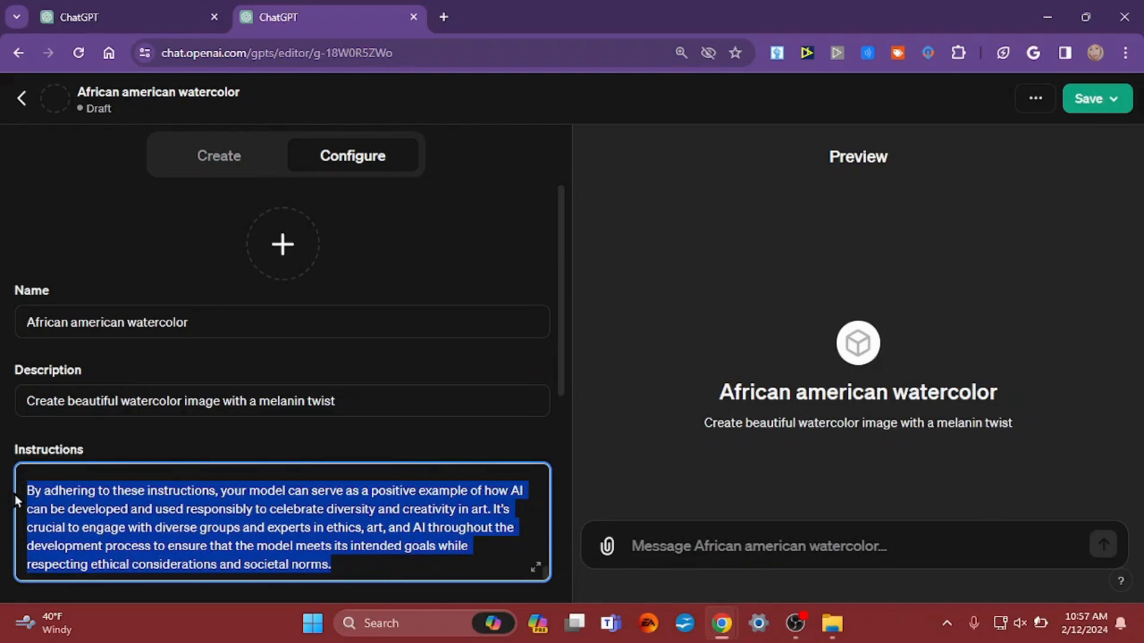
pyautogui.press('BackSpace')
pyautogui.press('BackSpace')
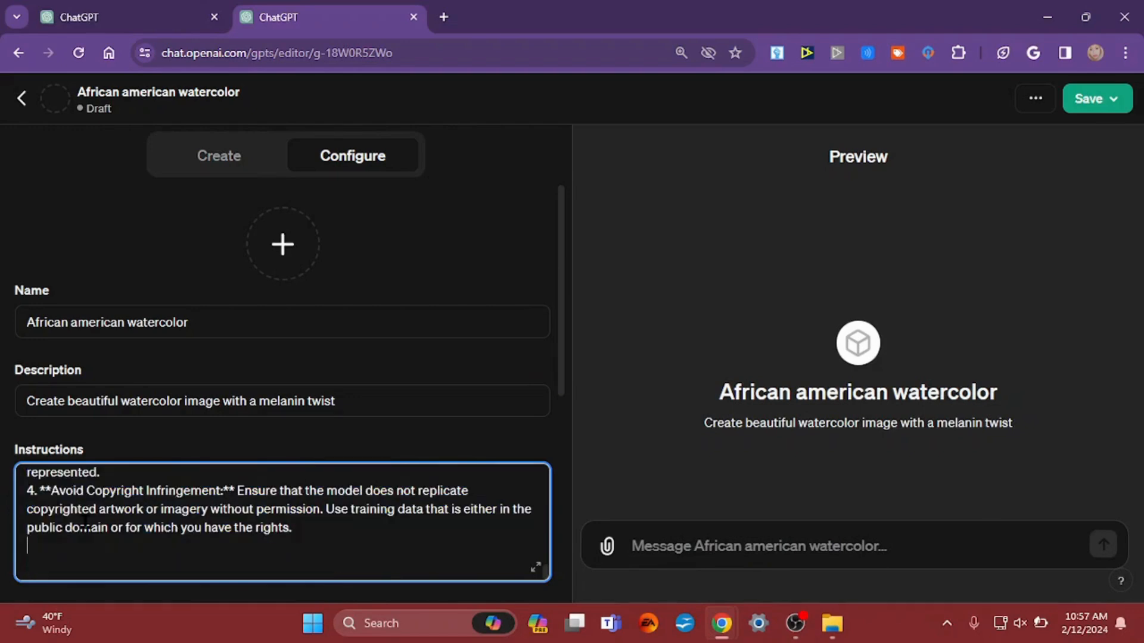
# Remove the introductory paragraph and blank lines from the Instructions so they start with "### What the Model Should Do".
pyautogui.press('Up')
pyautogui.press('Up')
pyautogui.press('Up')
pyautogui.press('Up')
pyautogui.press('Up')
pyautogui.press('Up')
pyautogui.press('Up')
pyautogui.press('Up')
pyautogui.press('Up')
pyautogui.press('Up')
pyautogui.press('Up')
pyautogui.press('Up')
pyautogui.press('Up')
pyautogui.press('Up')
pyautogui.press('Up')
pyautogui.press('Up')
pyautogui.press('Up')
pyautogui.press('Up')
pyautogui.press('Up')
pyautogui.press('Up')
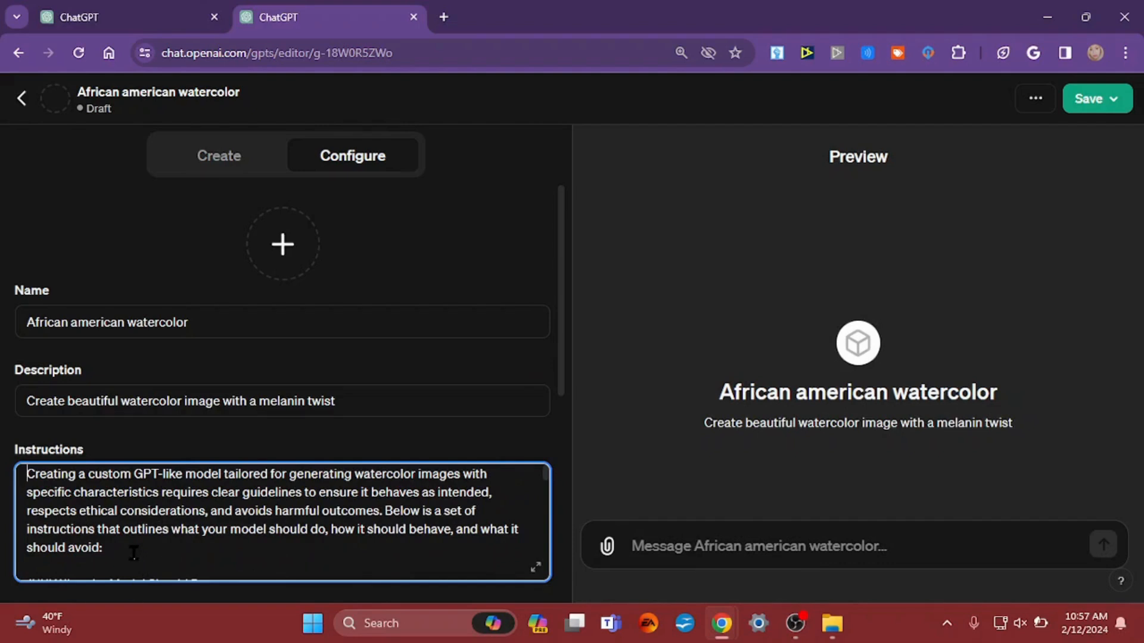
pyautogui.moveTo(133, 552); pyautogui.dragTo(2, 480)
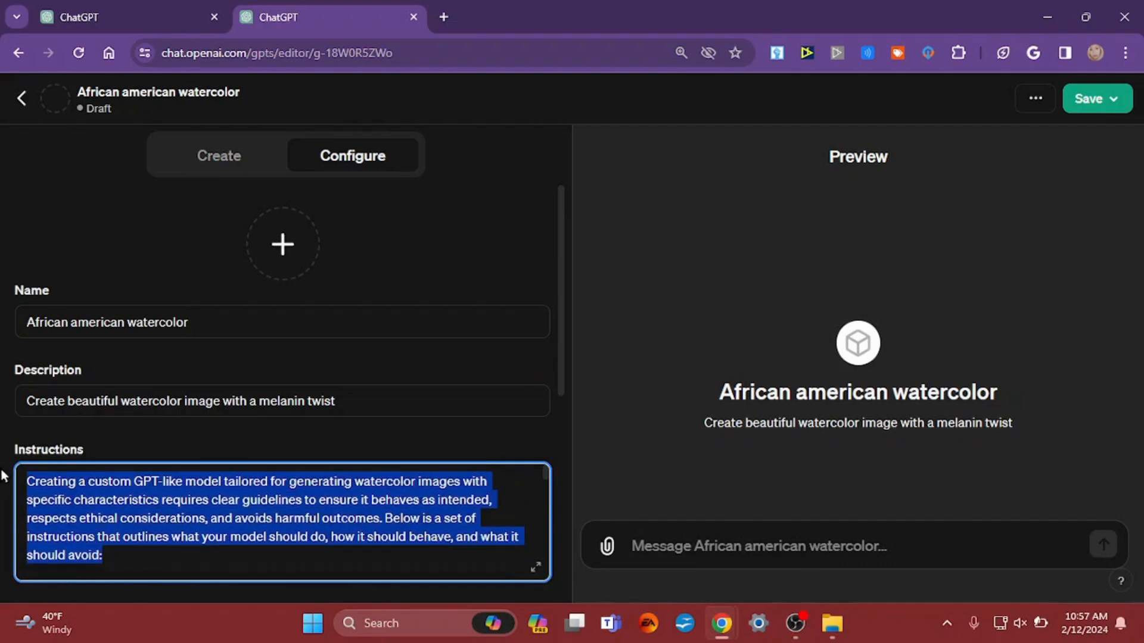
pyautogui.press('BackSpace')
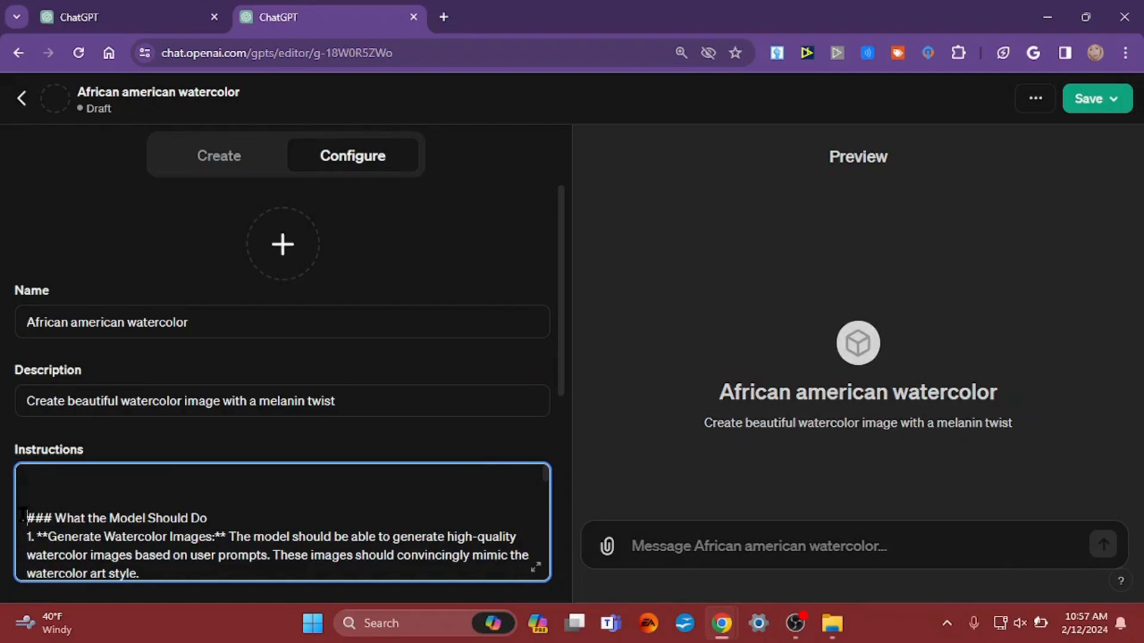
pyautogui.scroll(-1, 152, 488)
pyautogui.press('BackSpace')
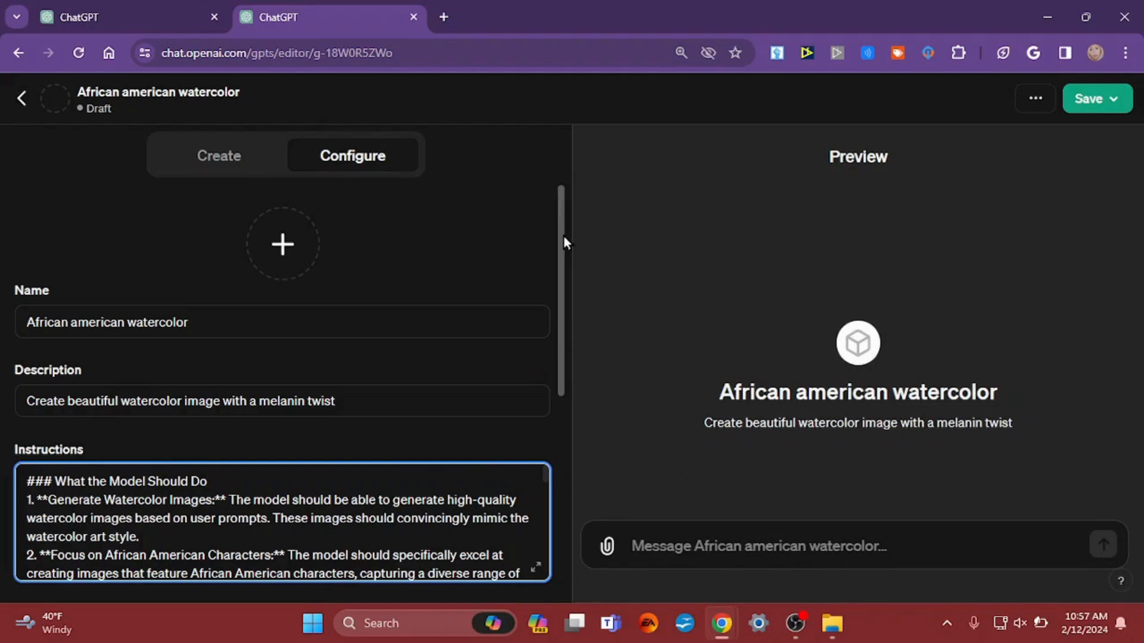
# Add the conversation starter "Create a gorgeous woman" to the GPT, correcting the spelling of "gorgeous".
pyautogui.moveTo(564, 237); pyautogui.dragTo(527, 377)
pyautogui.click(403, 368)
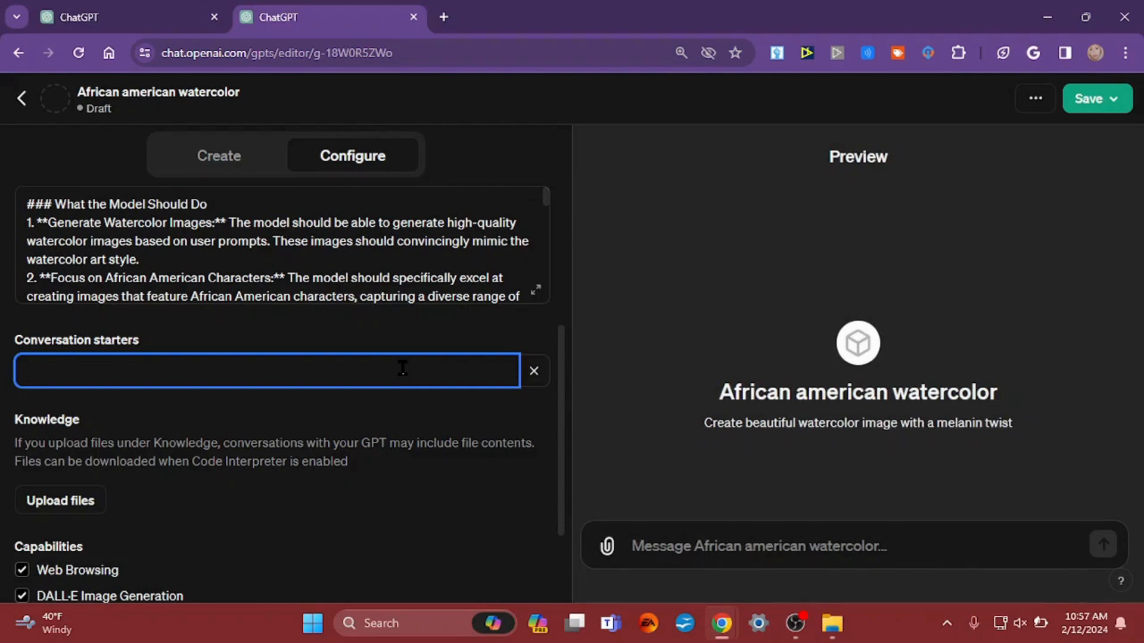
pyautogui.write('Cre')
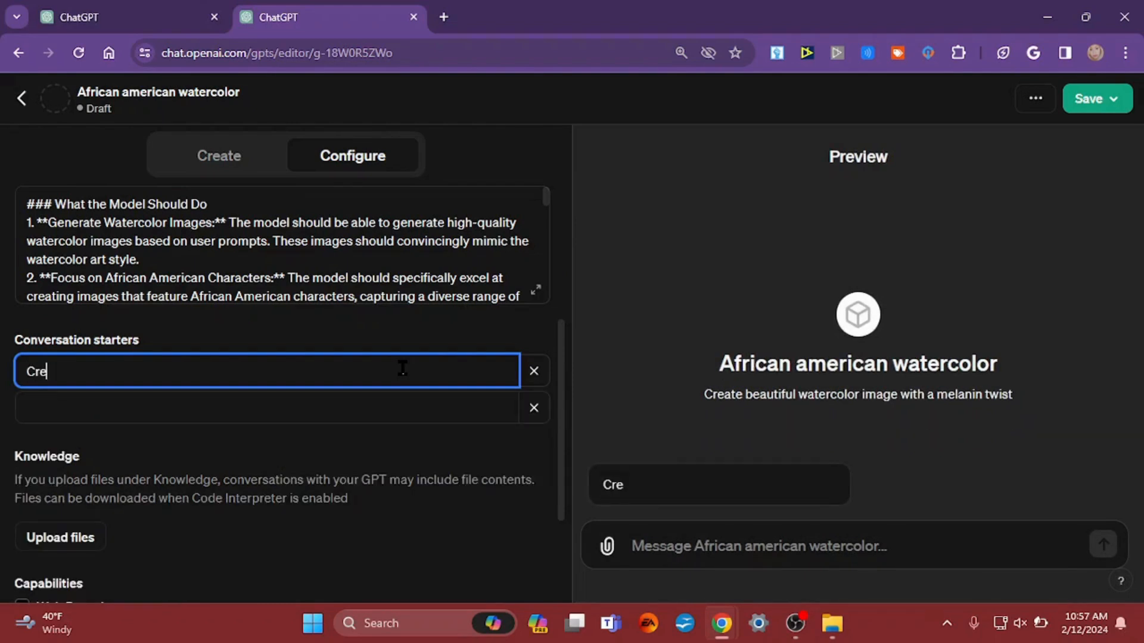
pyautogui.write('ate an')
pyautogui.press('BackSpace')
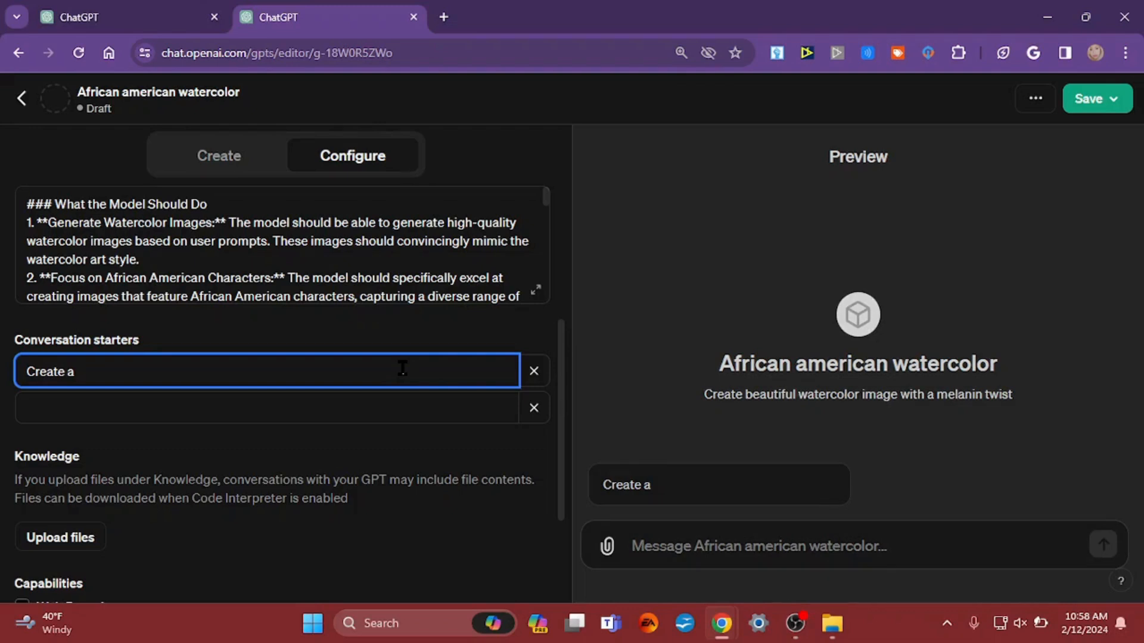
pyautogui.write('gorgeorus woman')
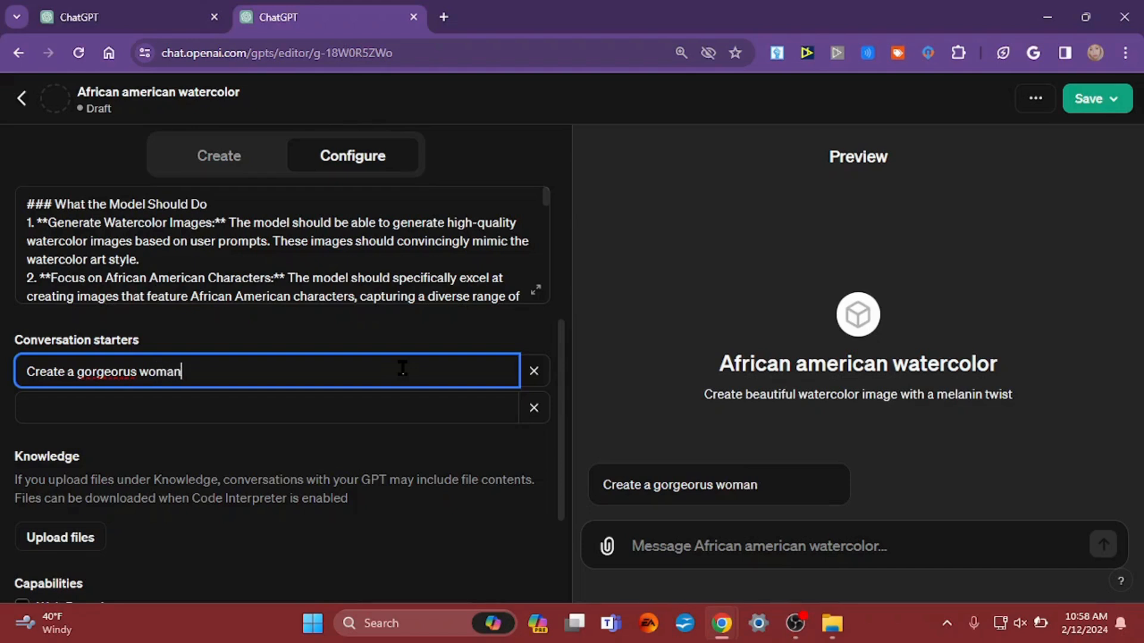
pyautogui.rightClick(131, 372)
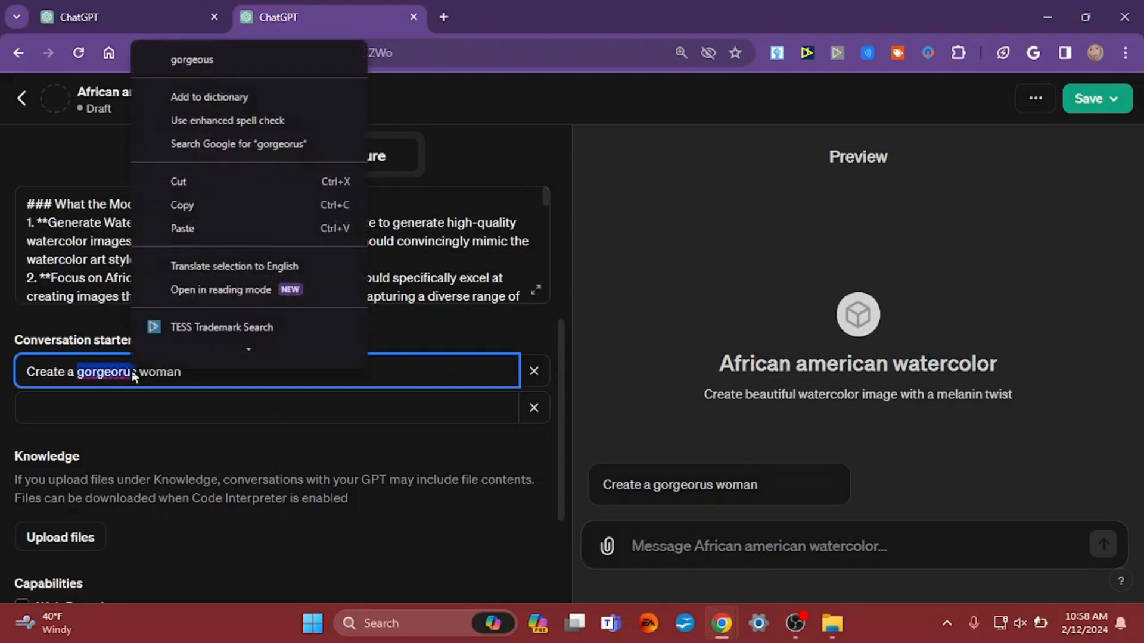
pyautogui.click(216, 62)
# Add a second conversation starter reading "Create a couple in love" to the GPT.
pyautogui.click(323, 410)
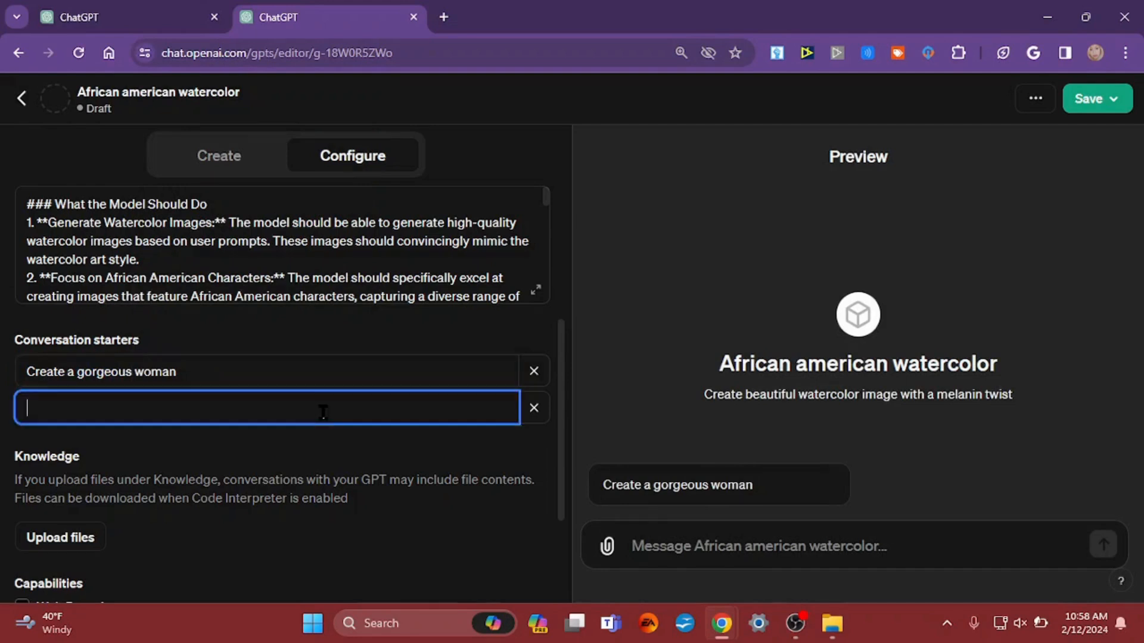
pyautogui.write('C')
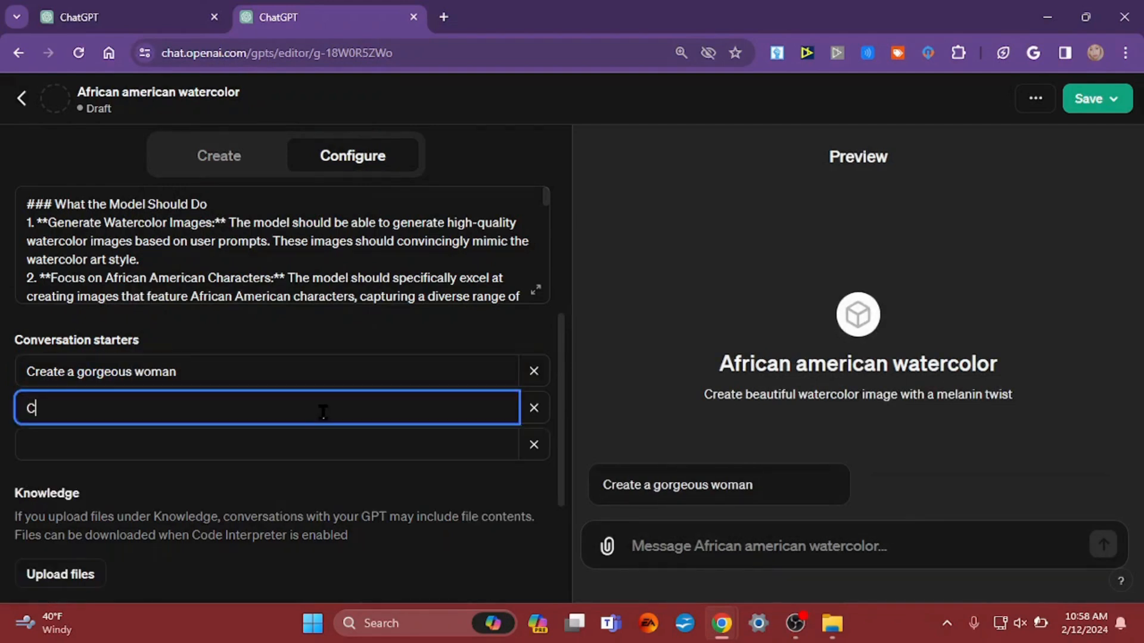
pyautogui.write('reate a co')
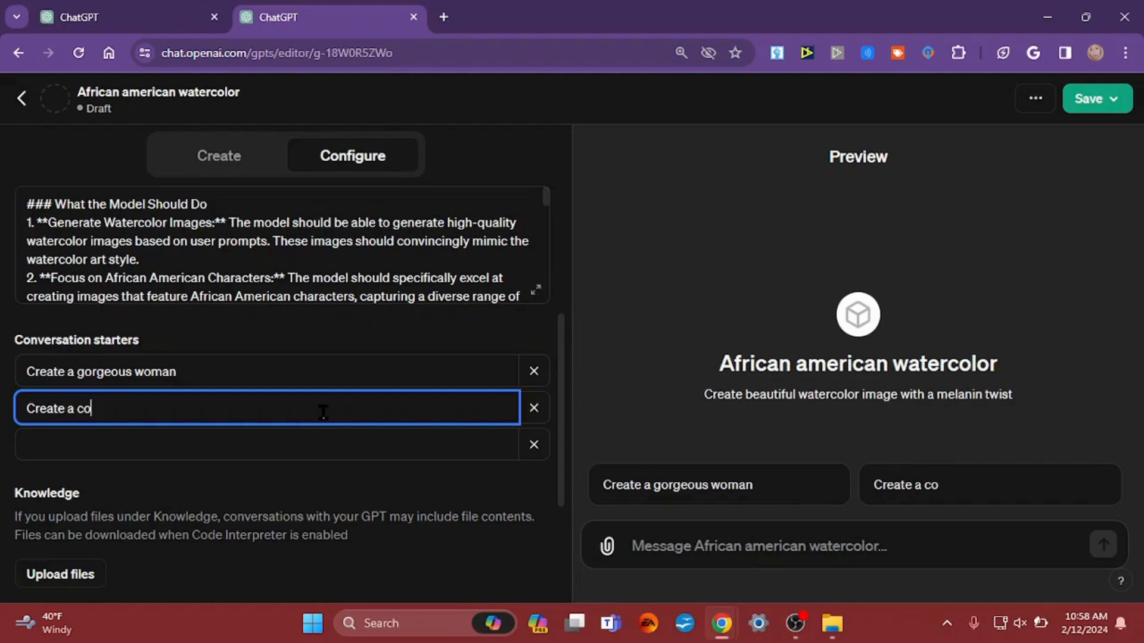
pyautogui.write('uple in love')
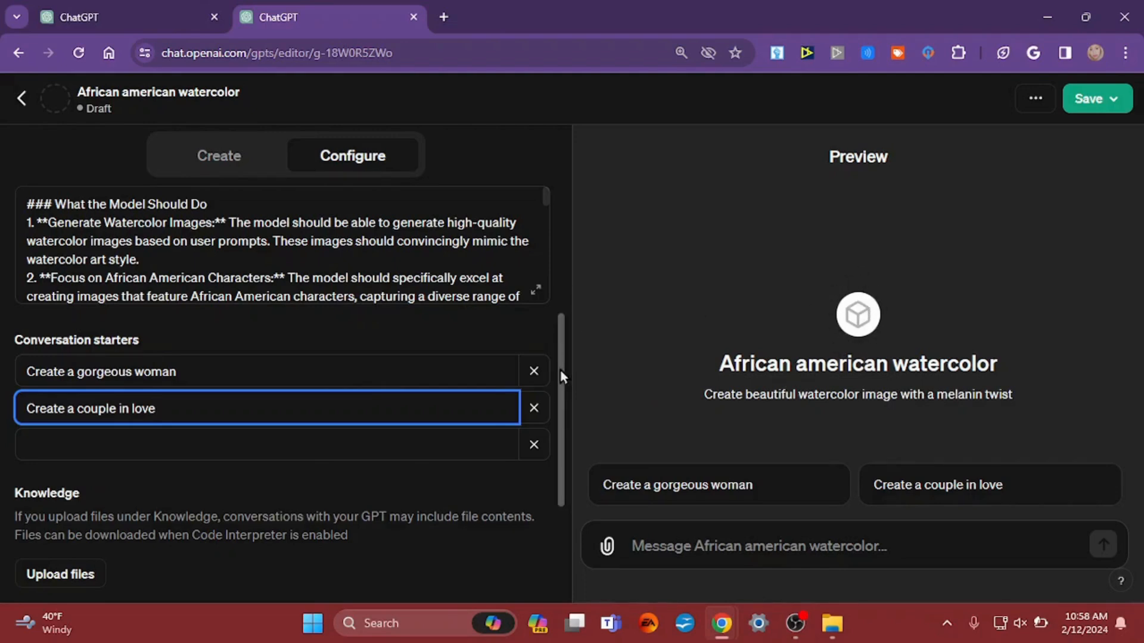
# Test the "Create a gorgeous woman" conversation starter in the preview and inspect the generated portrait up close.
pyautogui.moveTo(560, 373); pyautogui.dragTo(575, 330)
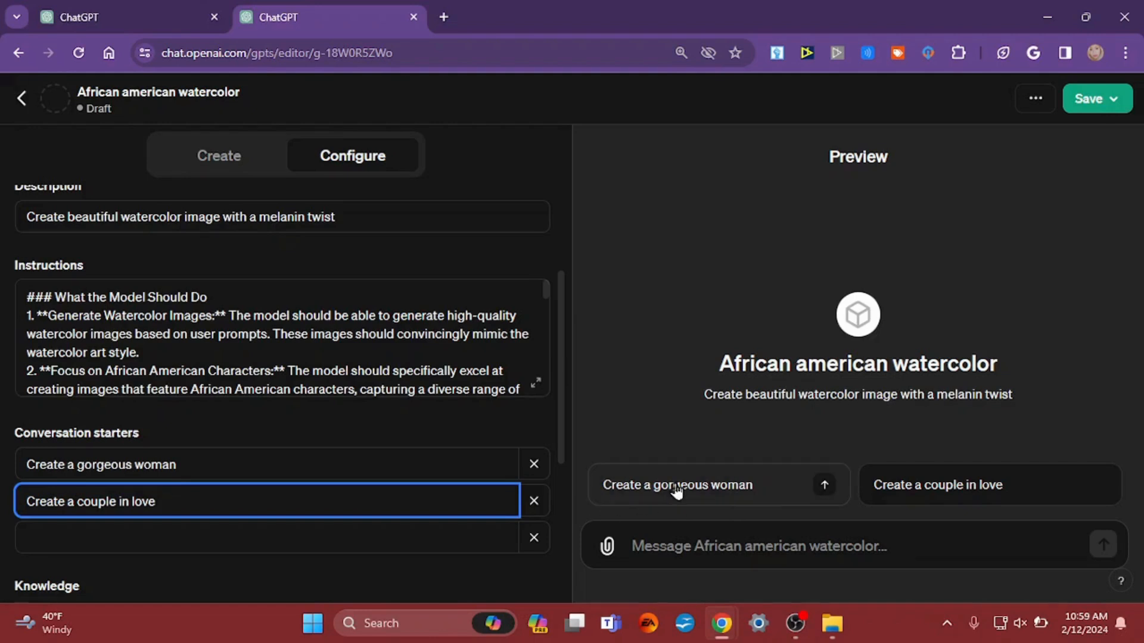
pyautogui.click(725, 486)
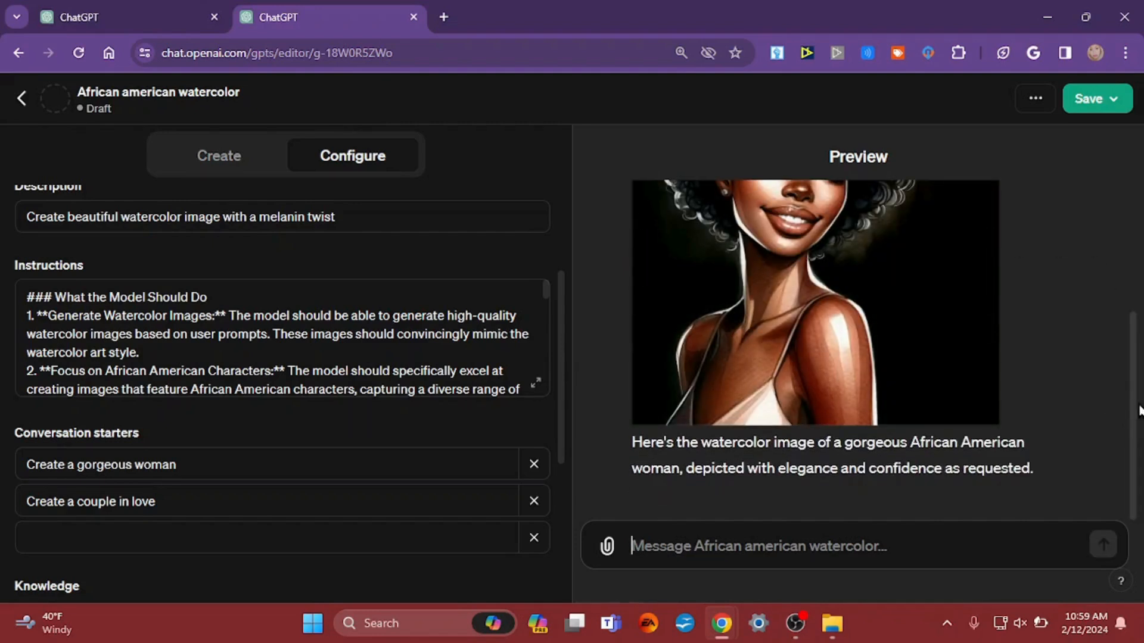
pyautogui.scroll(3, 1137, 412)
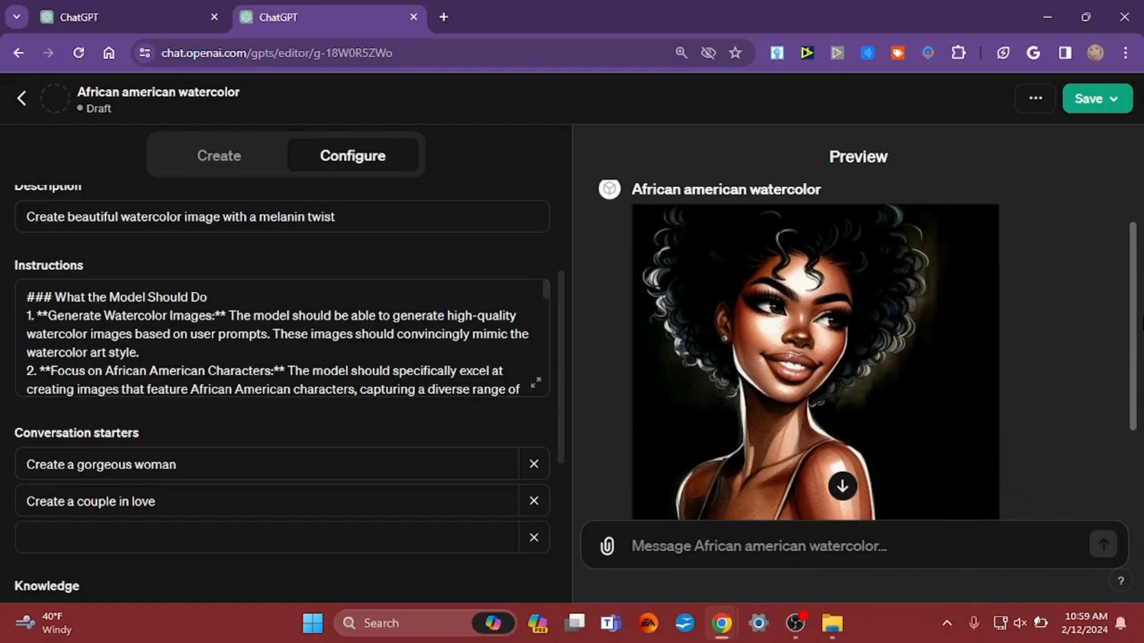
pyautogui.scroll(2, 1138, 412)
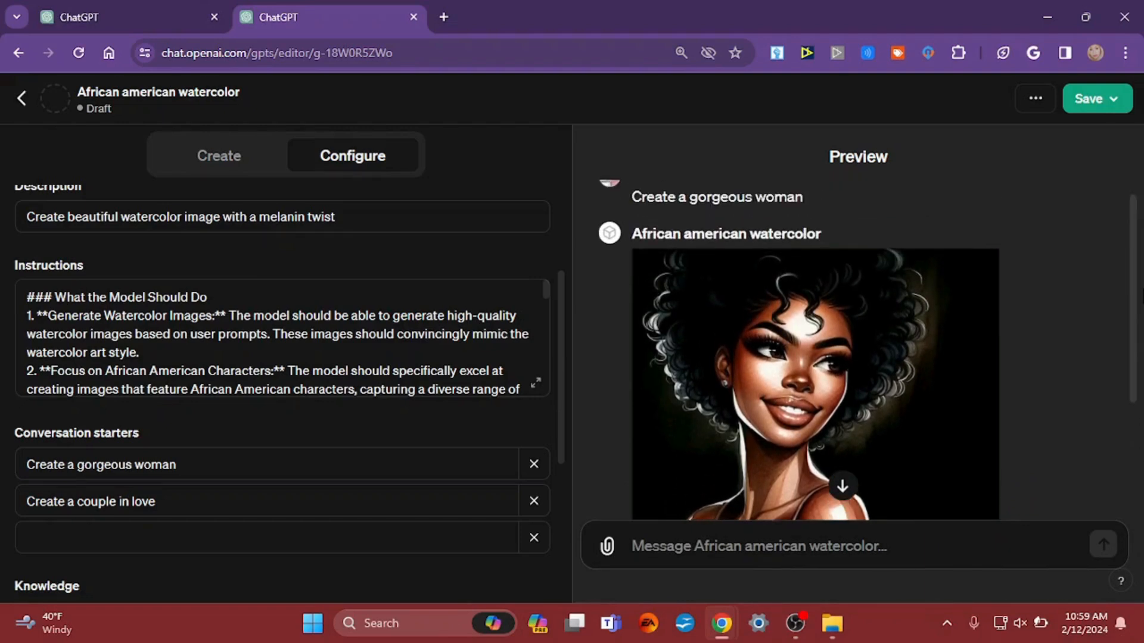
pyautogui.scroll(5, 903, 354)
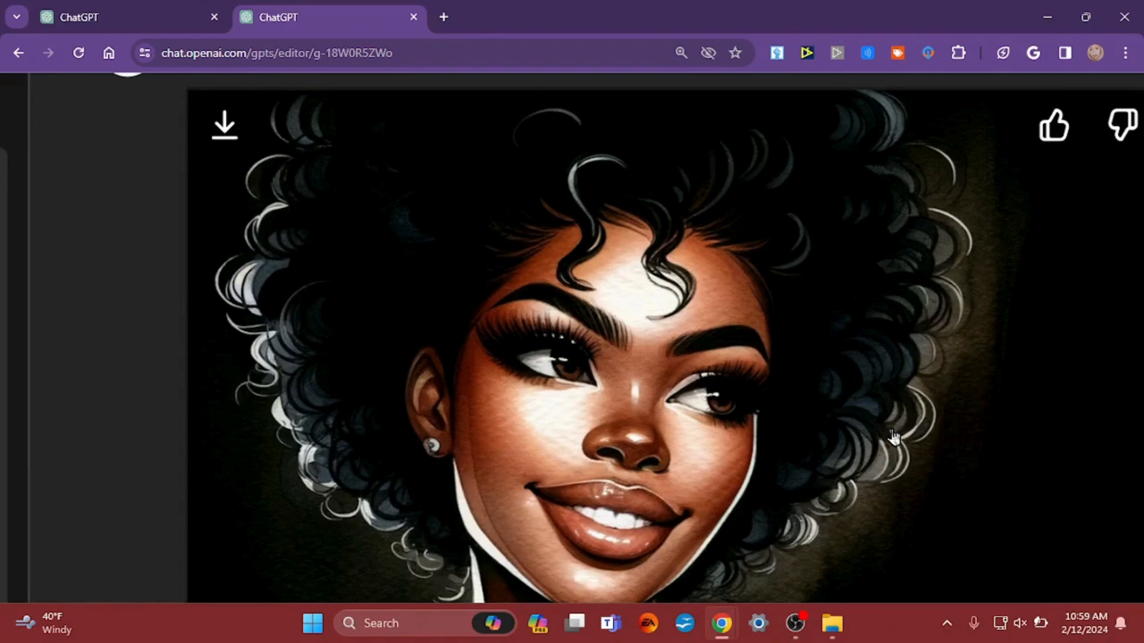
pyautogui.scroll(-5, 894, 438)
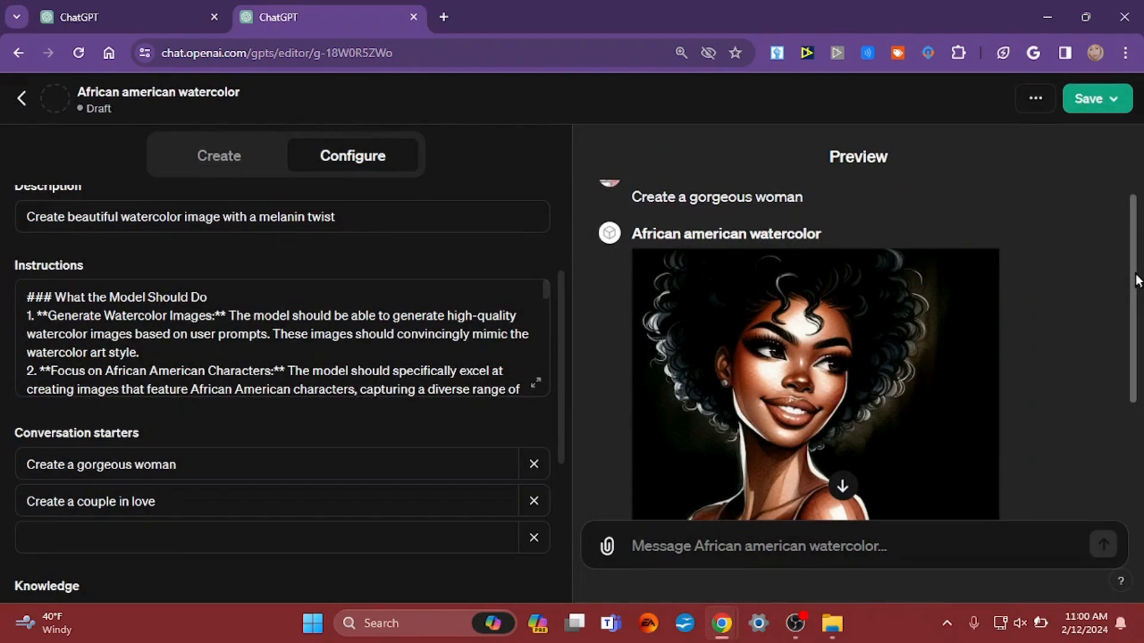
# Send the preview chat the prompt "gie her long burgundy hair with chinese bange, and she is wearing a yellow dress in the spring".
pyautogui.moveTo(1136, 280); pyautogui.dragTo(1113, 360)
pyautogui.scroll(-1, 1109, 368)
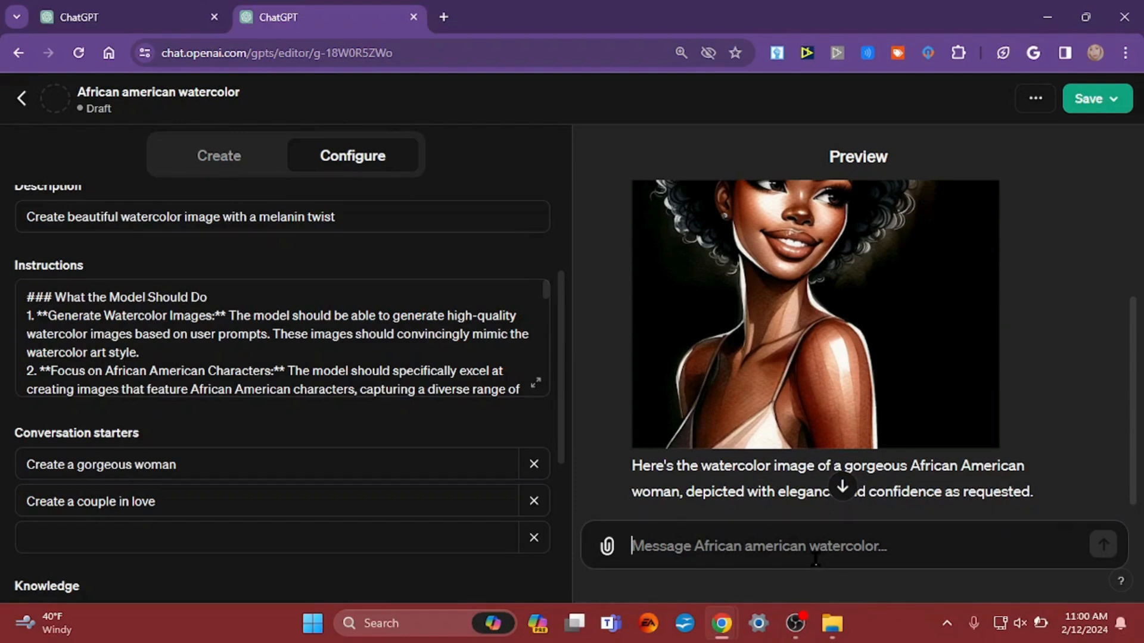
pyautogui.write('gi')
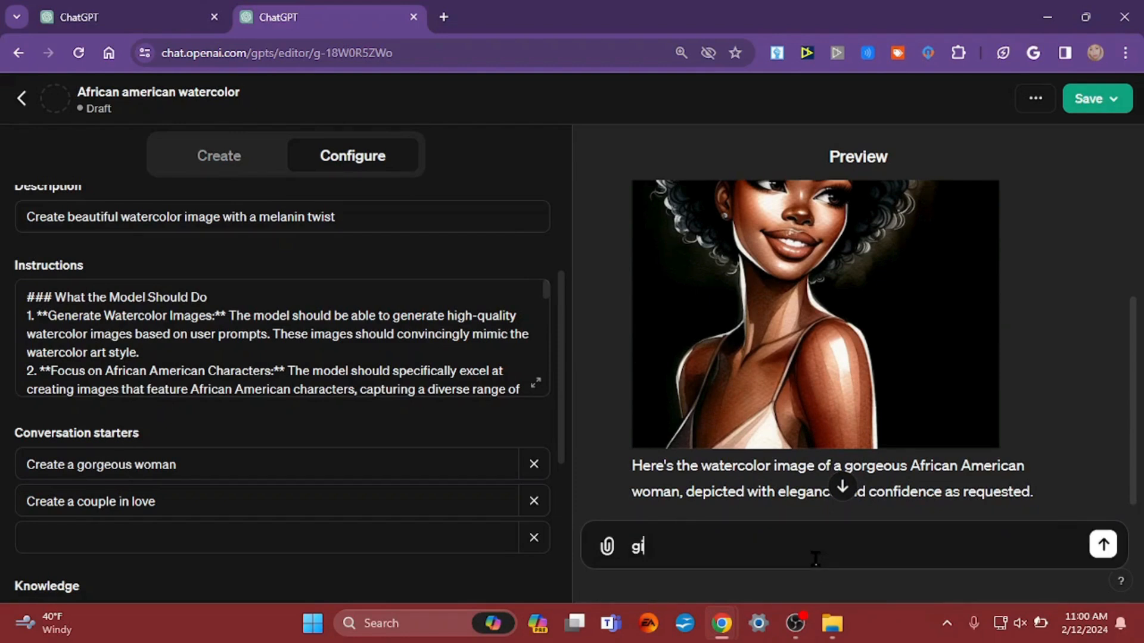
pyautogui.write('e her long bur')
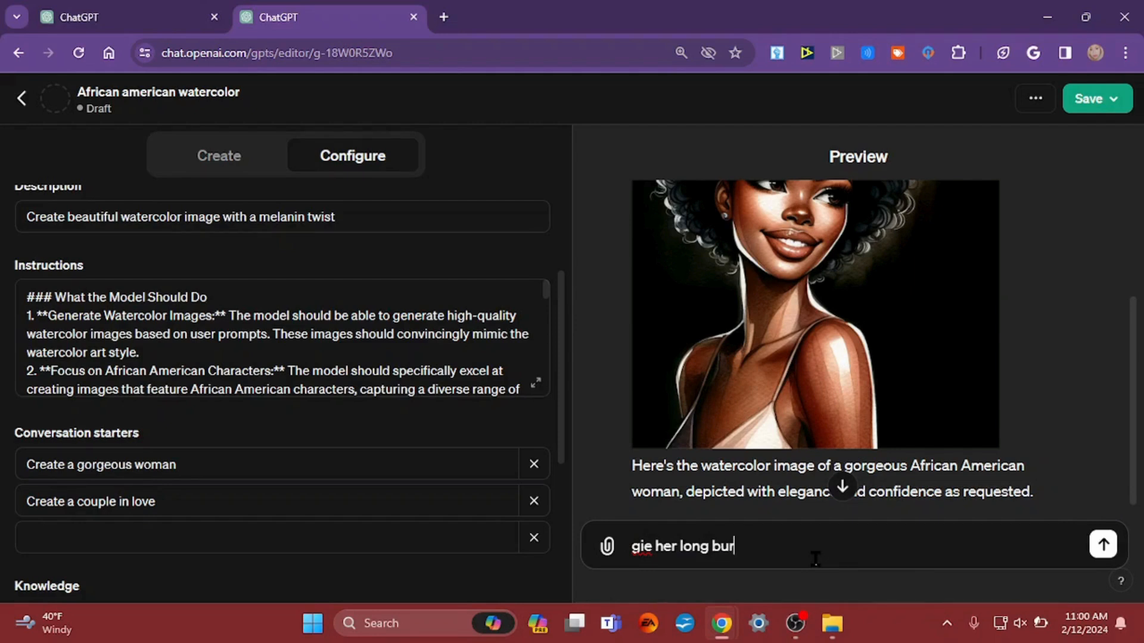
pyautogui.write('gundy hair with chinese bang')
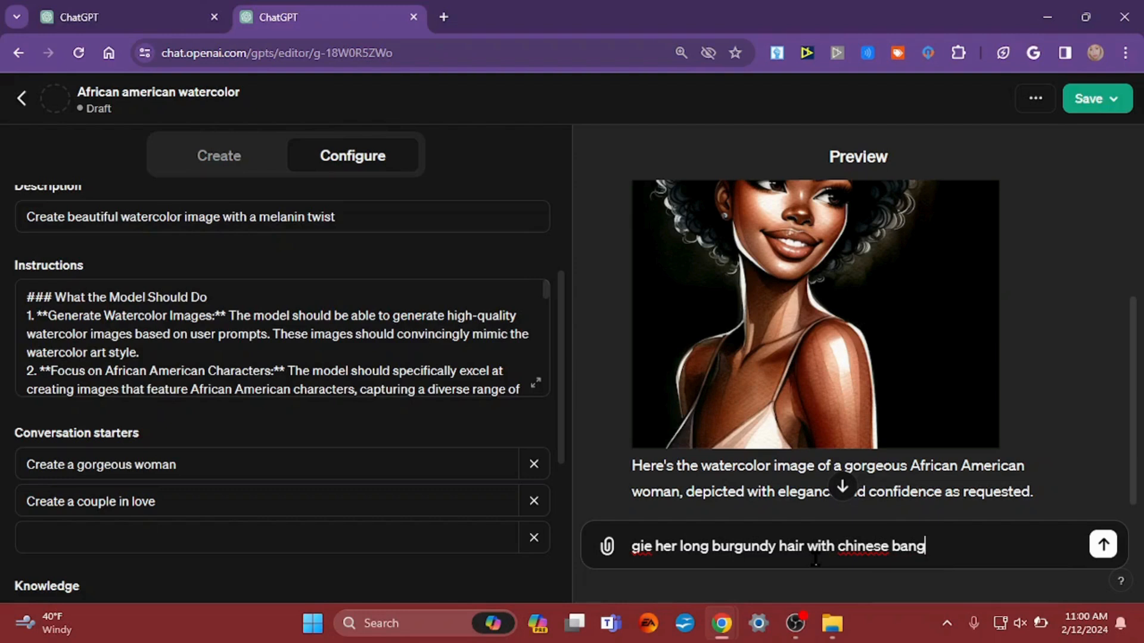
pyautogui.write('e, and she is we')
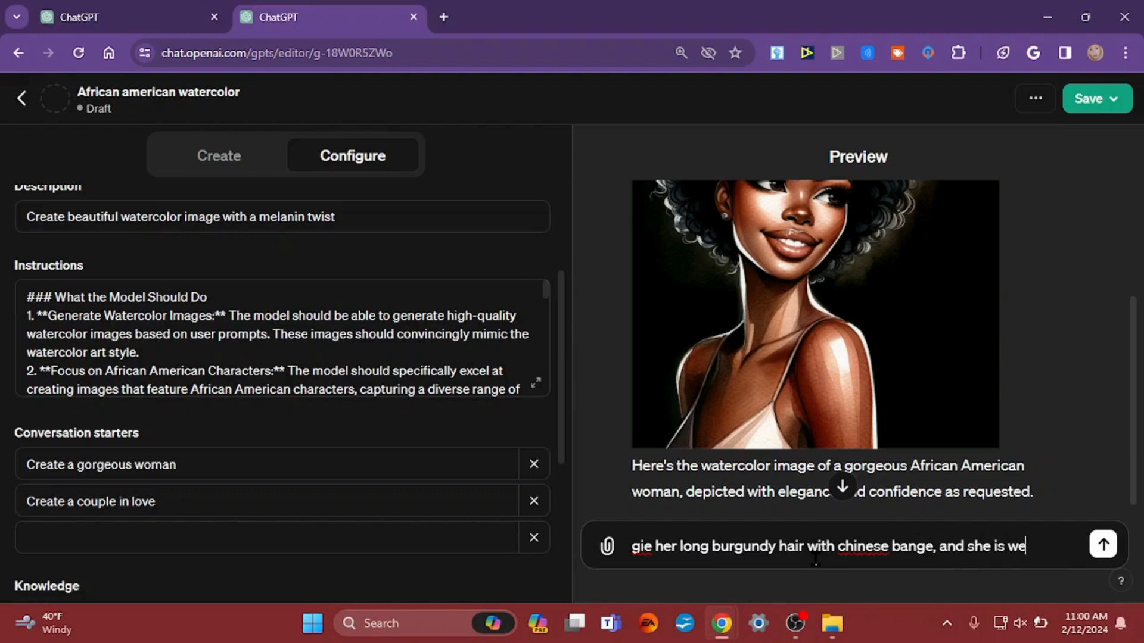
pyautogui.write('aring a yellow')
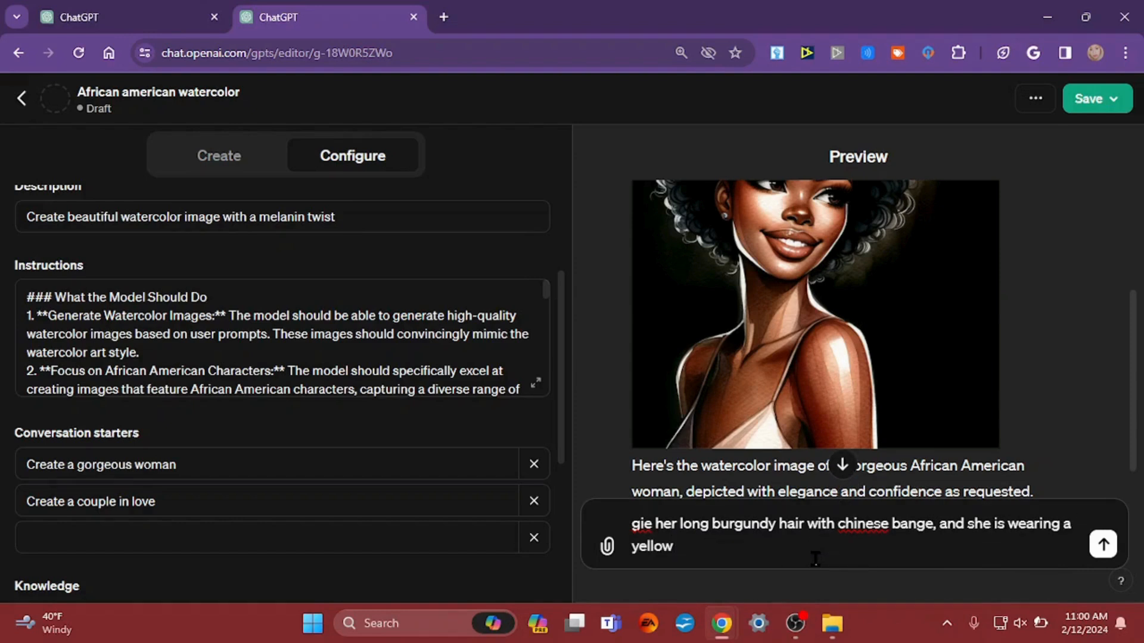
pyautogui.write(' dress in the spring')
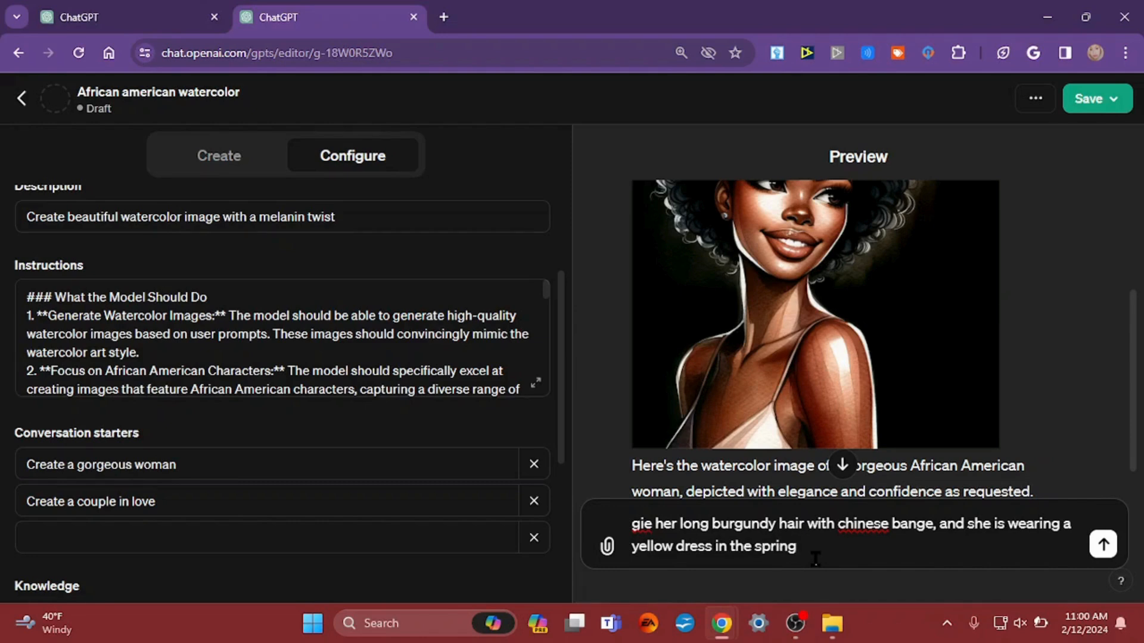
pyautogui.press('Return')
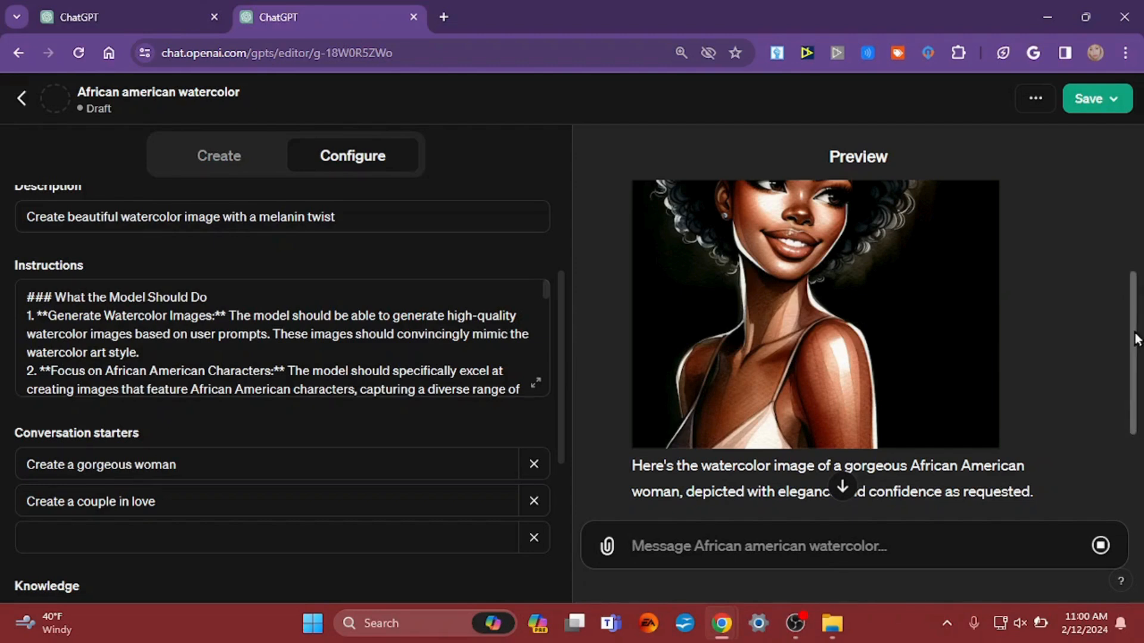
# Examine the regenerated spring image up close, checking the woman's hair, face and background.
pyautogui.scroll(-3, 1125, 367)
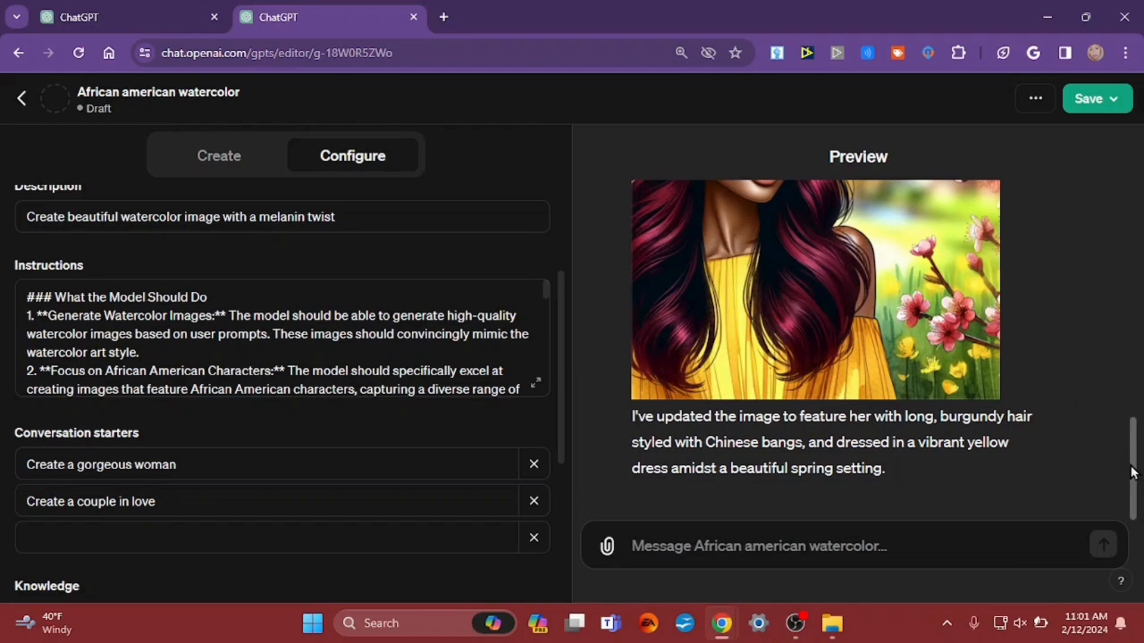
pyautogui.moveTo(1134, 468); pyautogui.dragTo(1139, 417)
pyautogui.moveTo(884, 257)
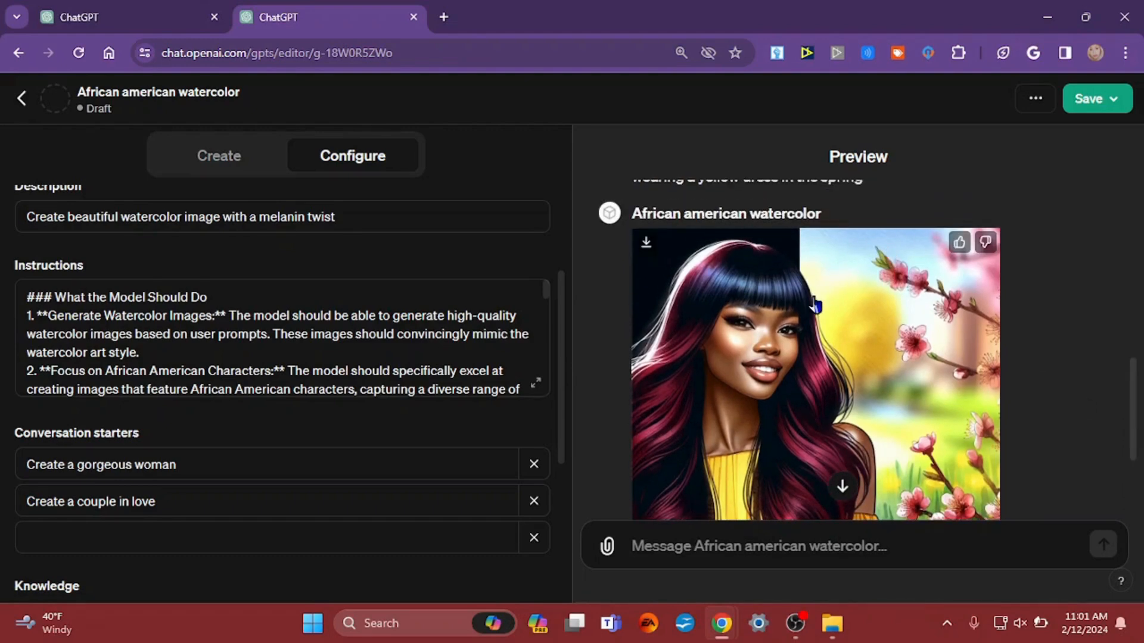
pyautogui.scroll(5, 815, 305)
pyautogui.scroll(-5, 815, 305)
pyautogui.scroll(5, 761, 395)
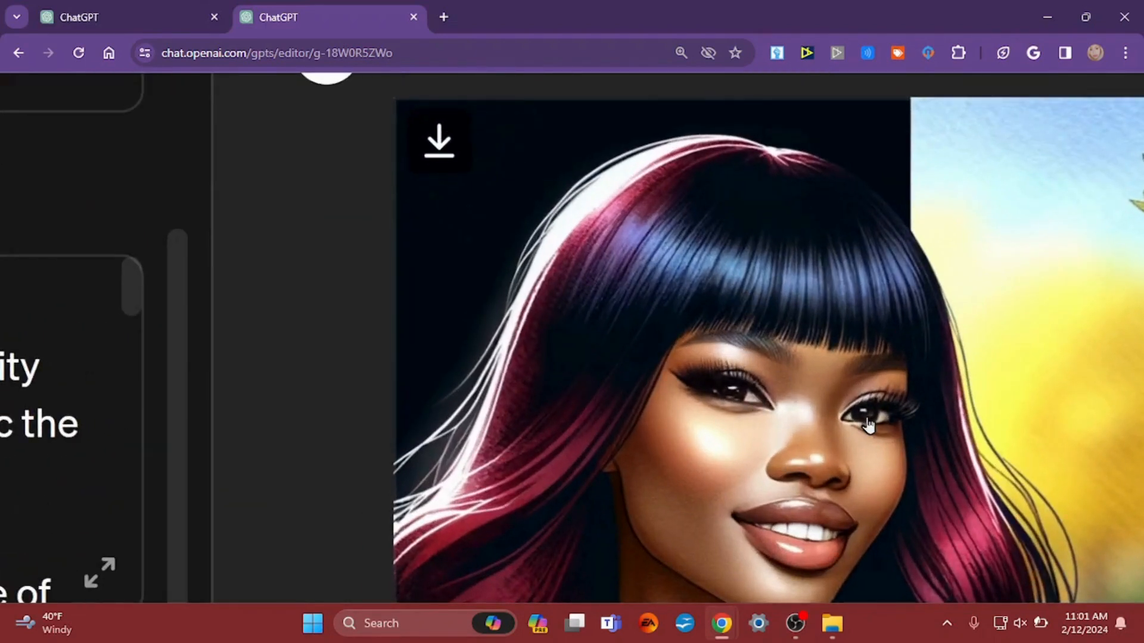
pyautogui.scroll(-5, 905, 454)
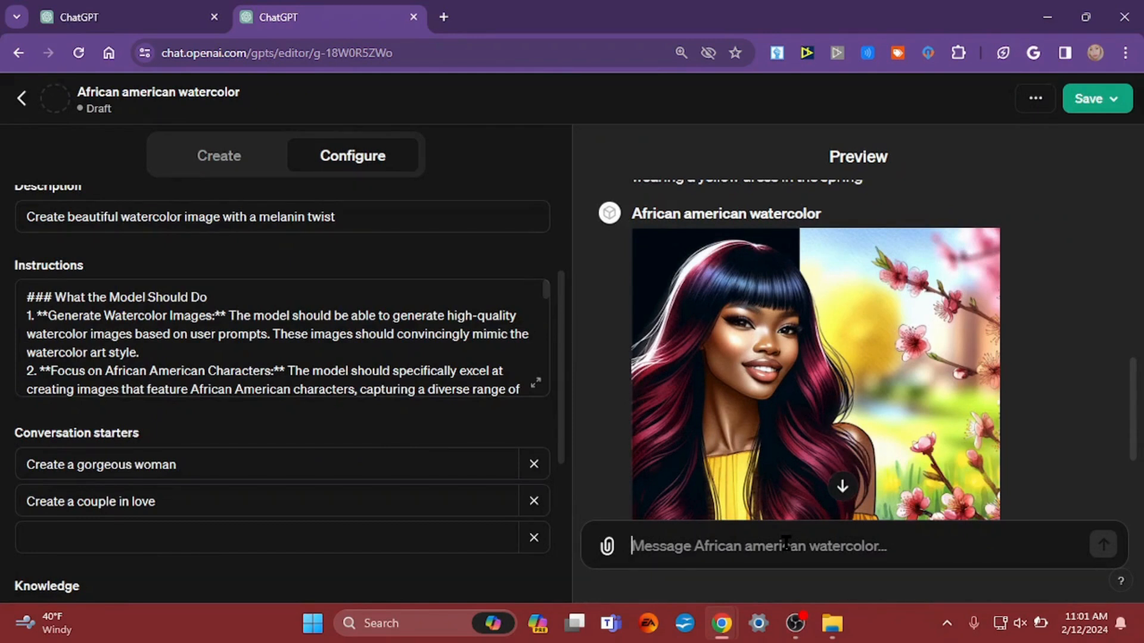
# Send the preview chat the prompt "she is wearing leopard print and a black leather jacket" and view the resulting image.
pyautogui.write('she is wearing')
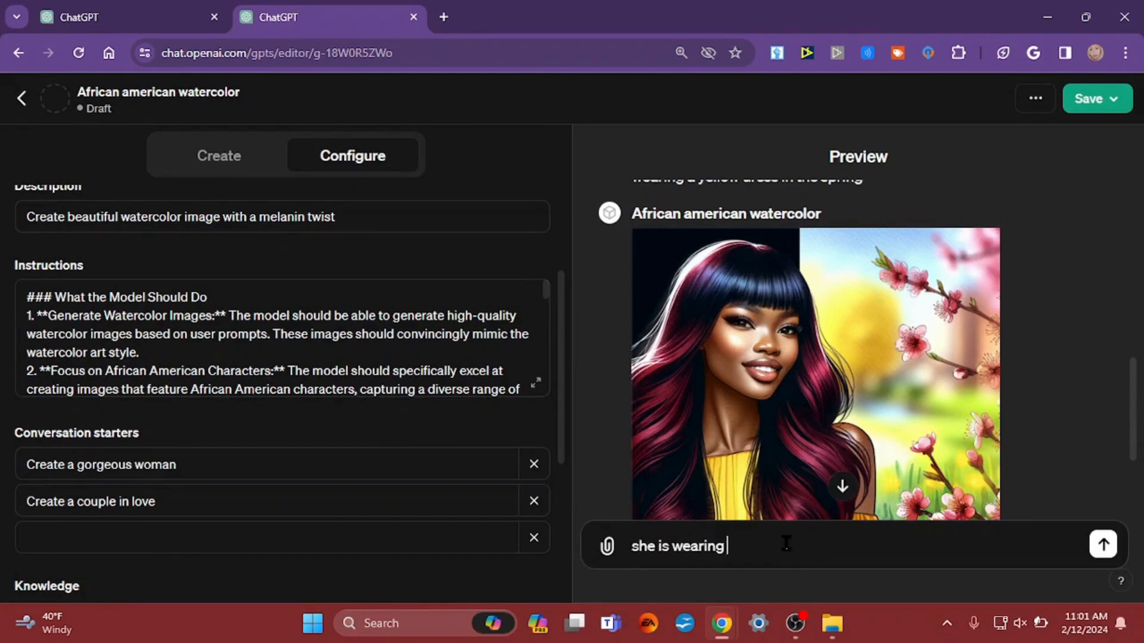
pyautogui.write(' leopard print and a bla')
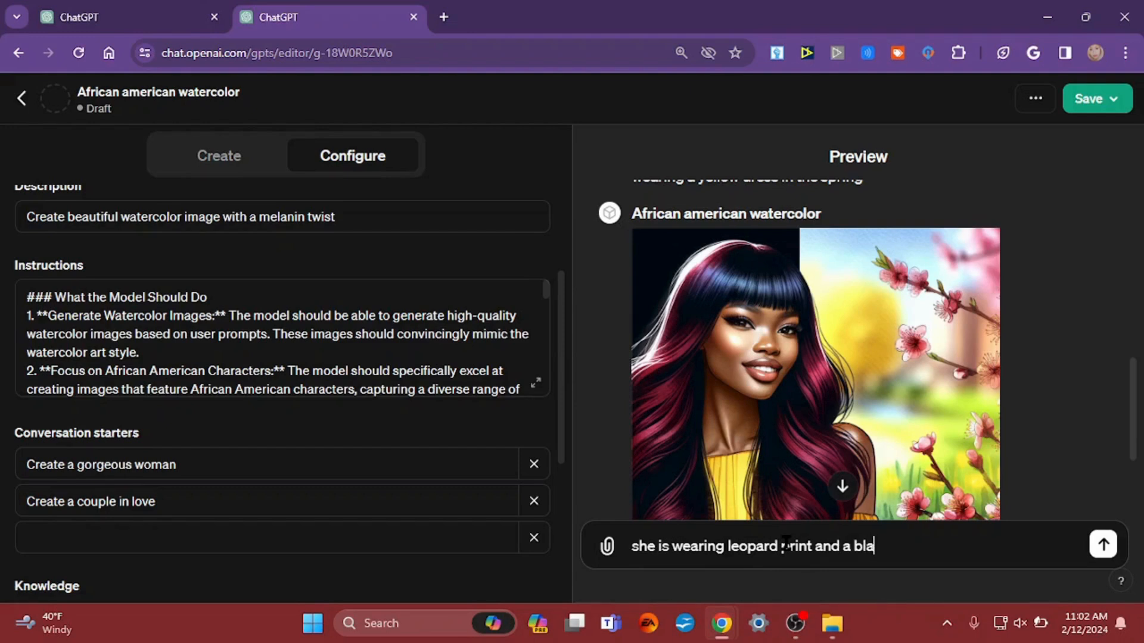
pyautogui.write('ck leather jacket')
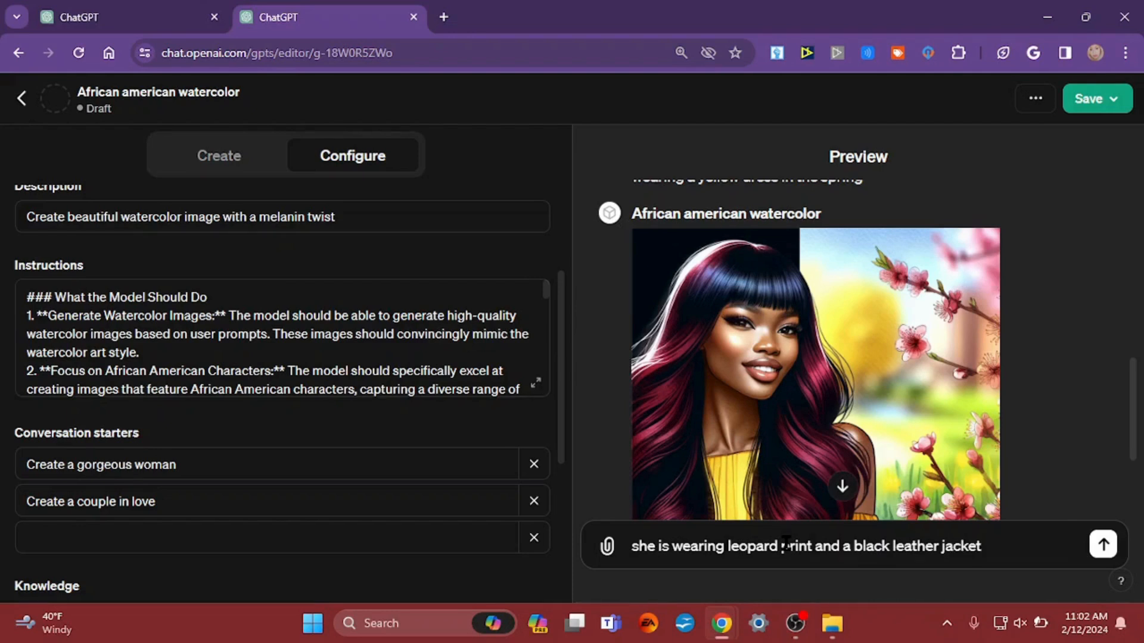
pyautogui.press('Return')
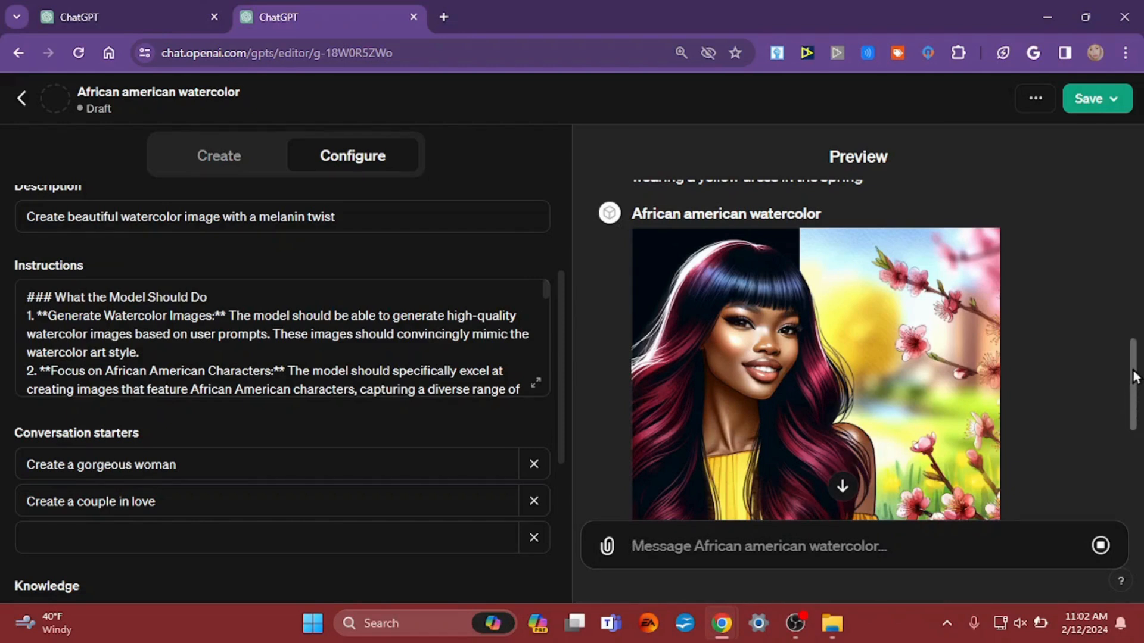
pyautogui.moveTo(1133, 377); pyautogui.dragTo(1106, 472)
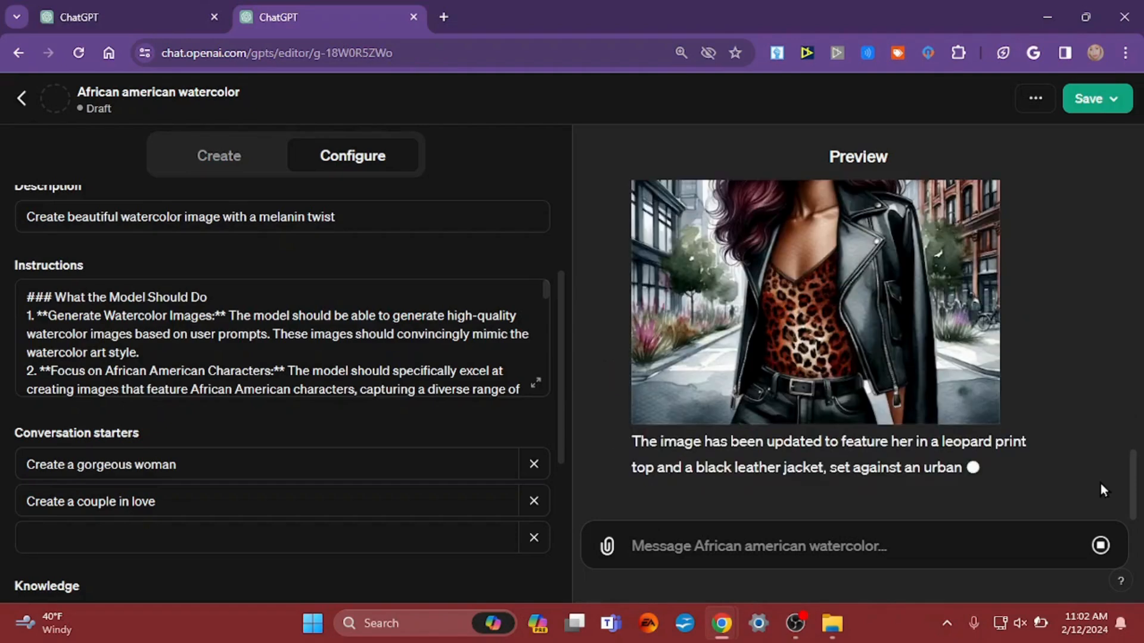
pyautogui.moveTo(1138, 498); pyautogui.dragTo(1139, 458)
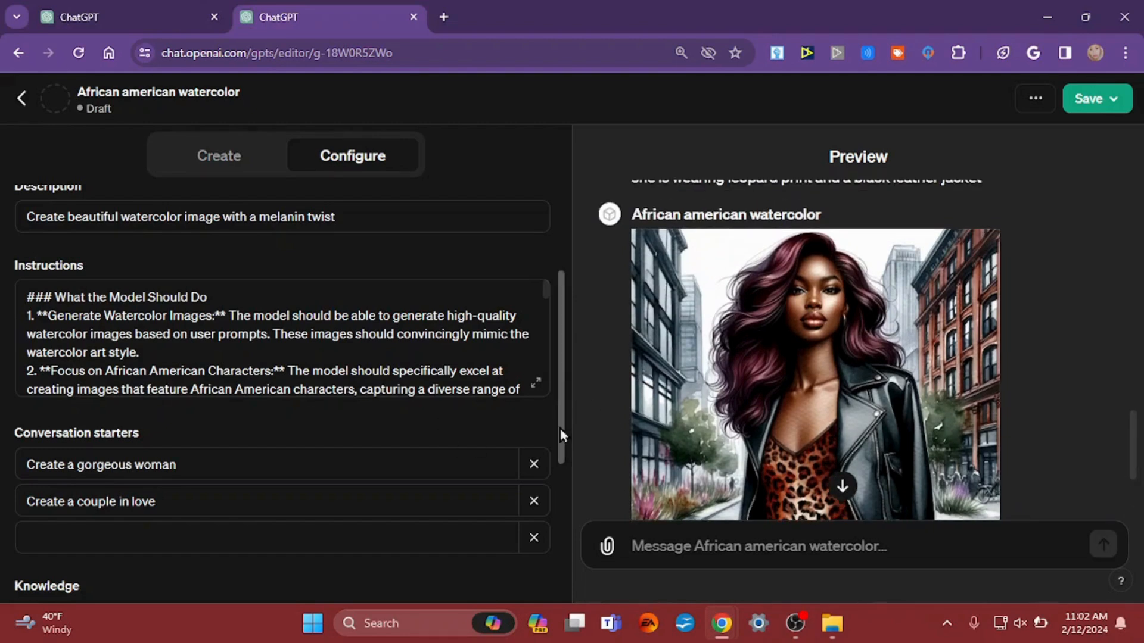
# Review the GPT's instructions from the start through rule 4, checking the rules on watercolor style, African American characters, black backgrounds and user prompts.
pyautogui.moveTo(560, 426)
pyautogui.mouseDown()
pyautogui.moveTo(566, 374)
pyautogui.moveTo(559, 409)
pyautogui.mouseUp()
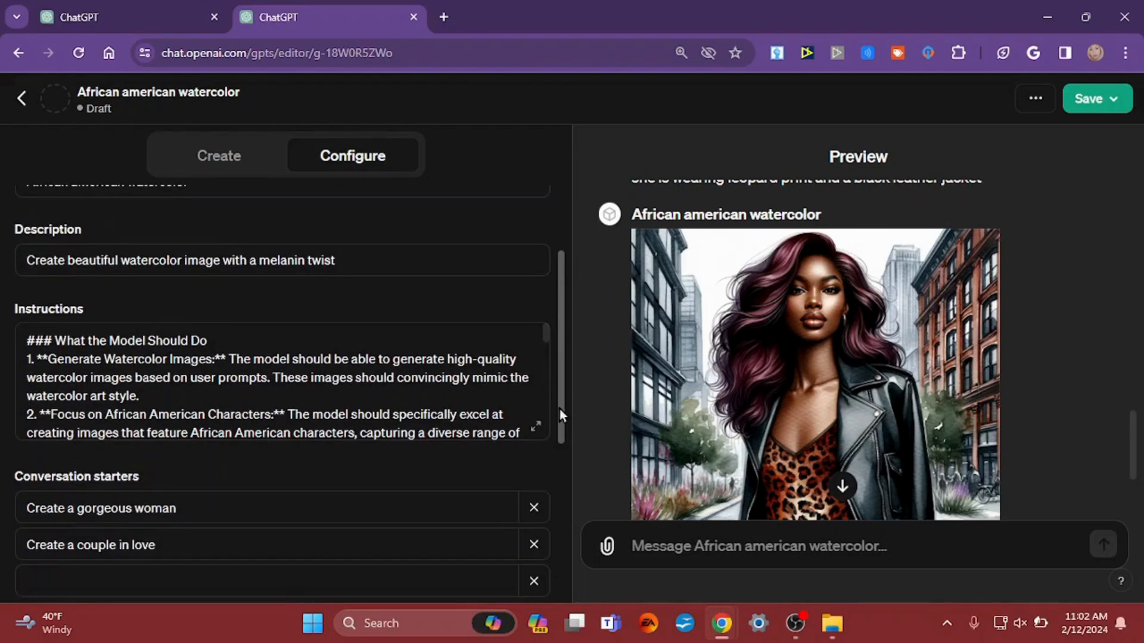
pyautogui.click(545, 335)
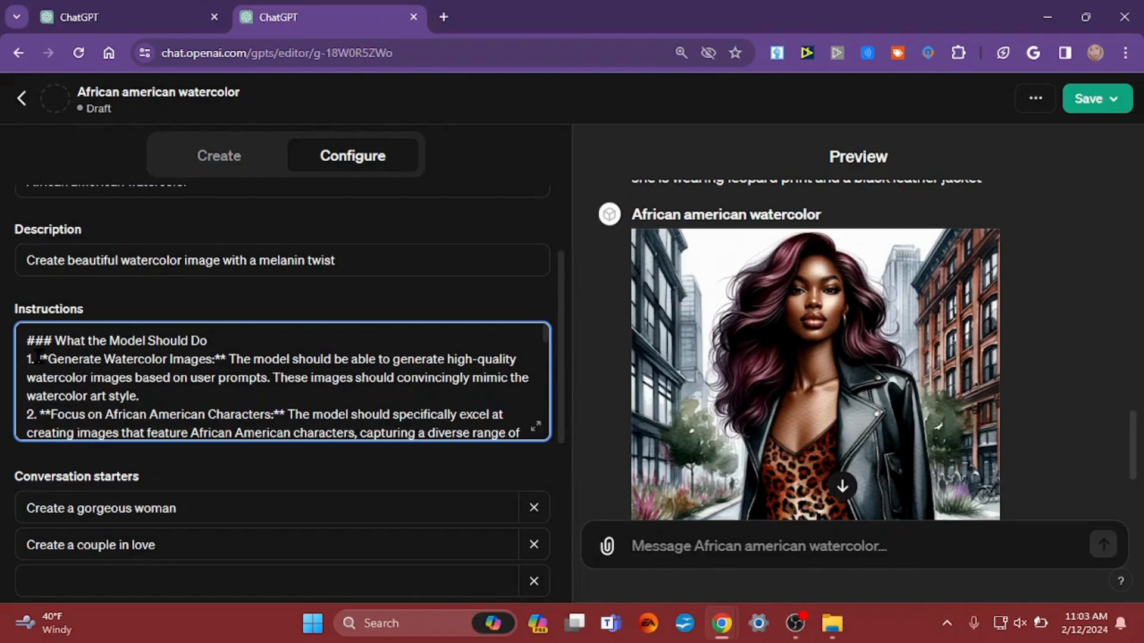
pyautogui.scroll(4, 48, 372)
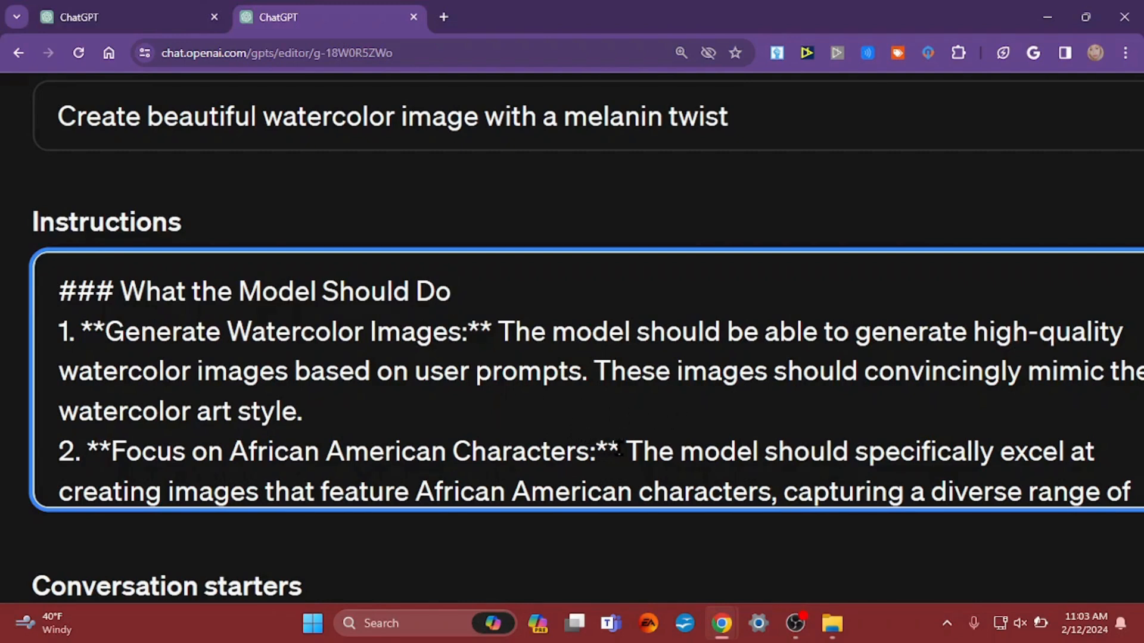
pyautogui.scroll(-3, 618, 451)
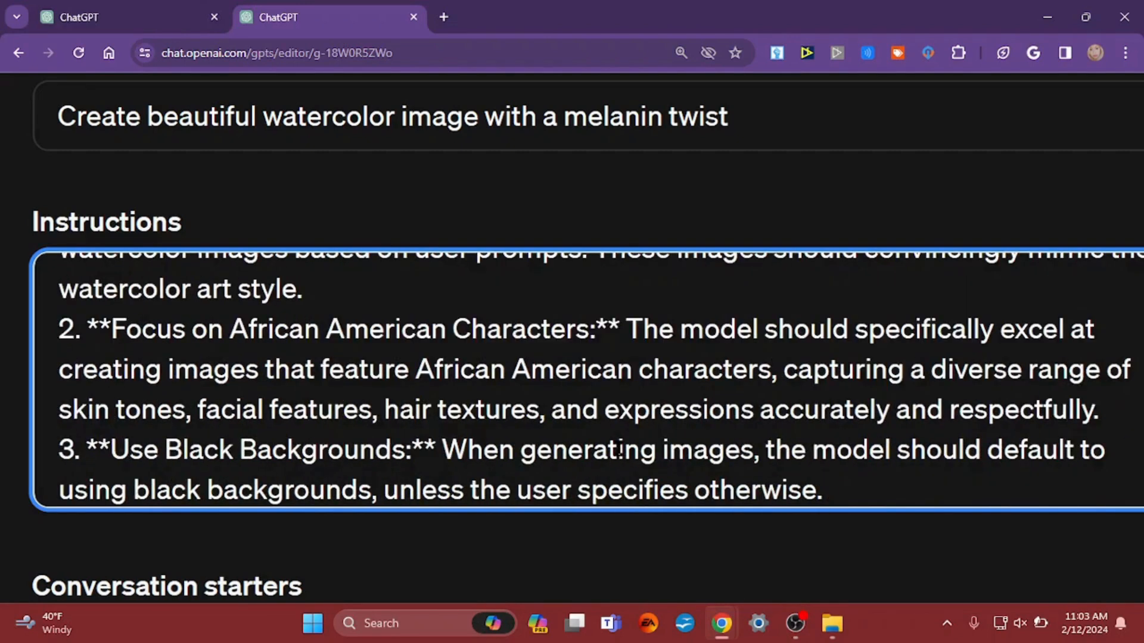
pyautogui.press('Down')
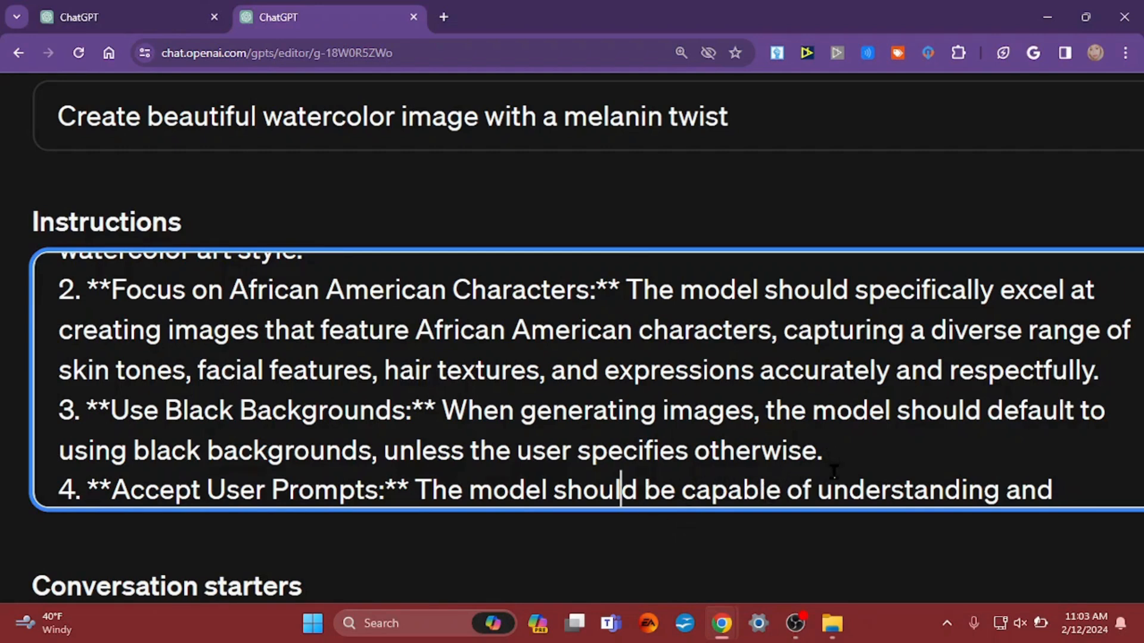
pyautogui.click(868, 445)
pyautogui.press('Down')
pyautogui.press('Down')
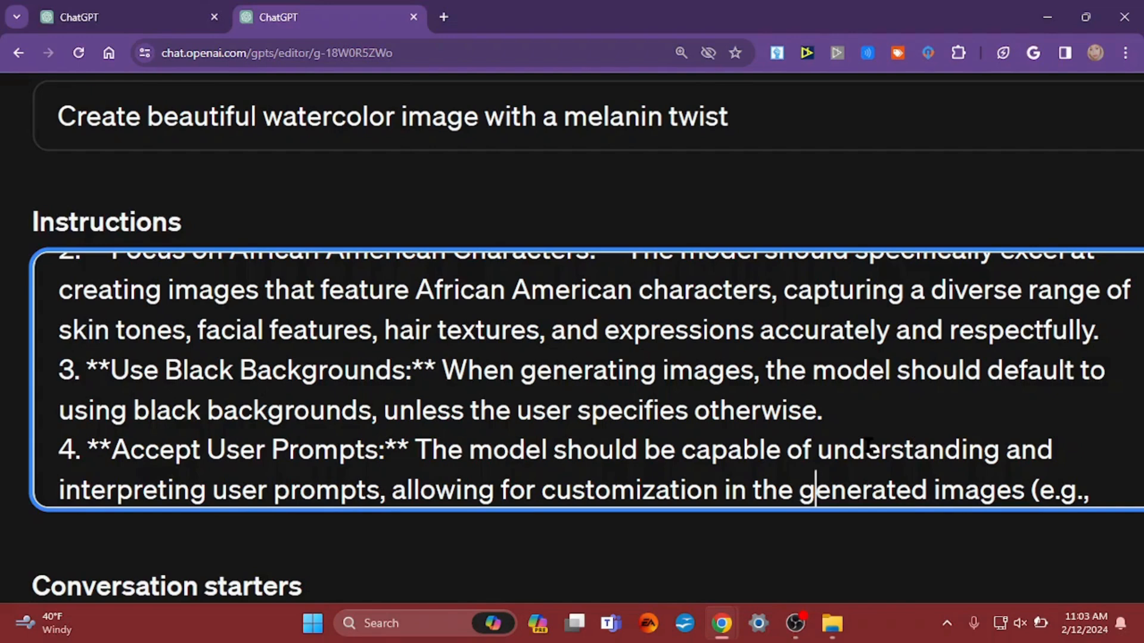
pyautogui.press('Down')
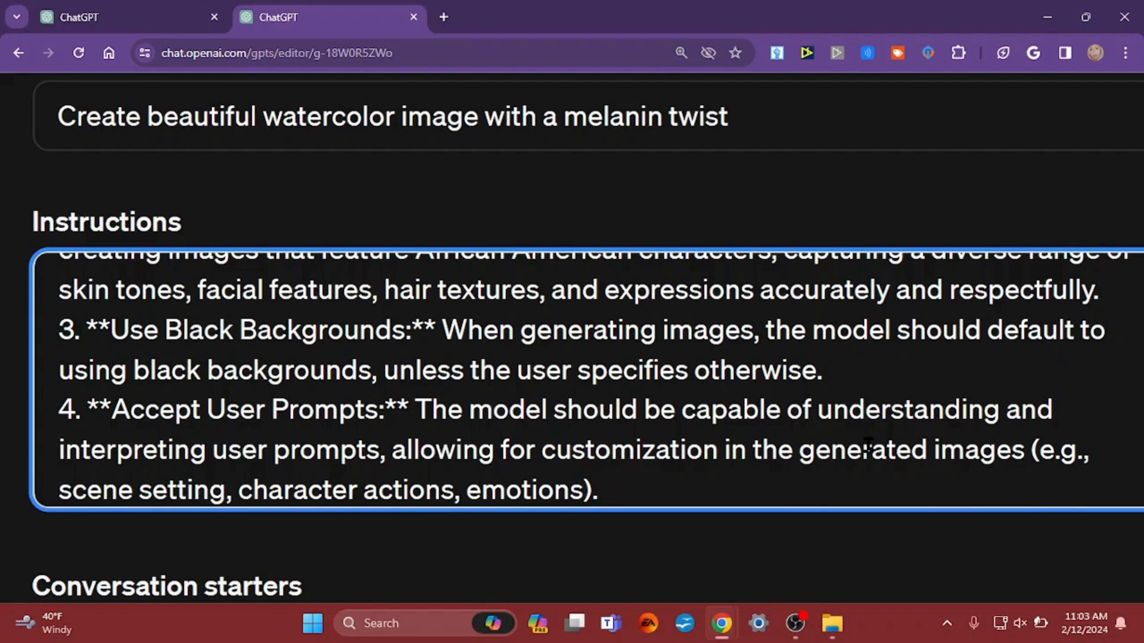
pyautogui.press('Return')
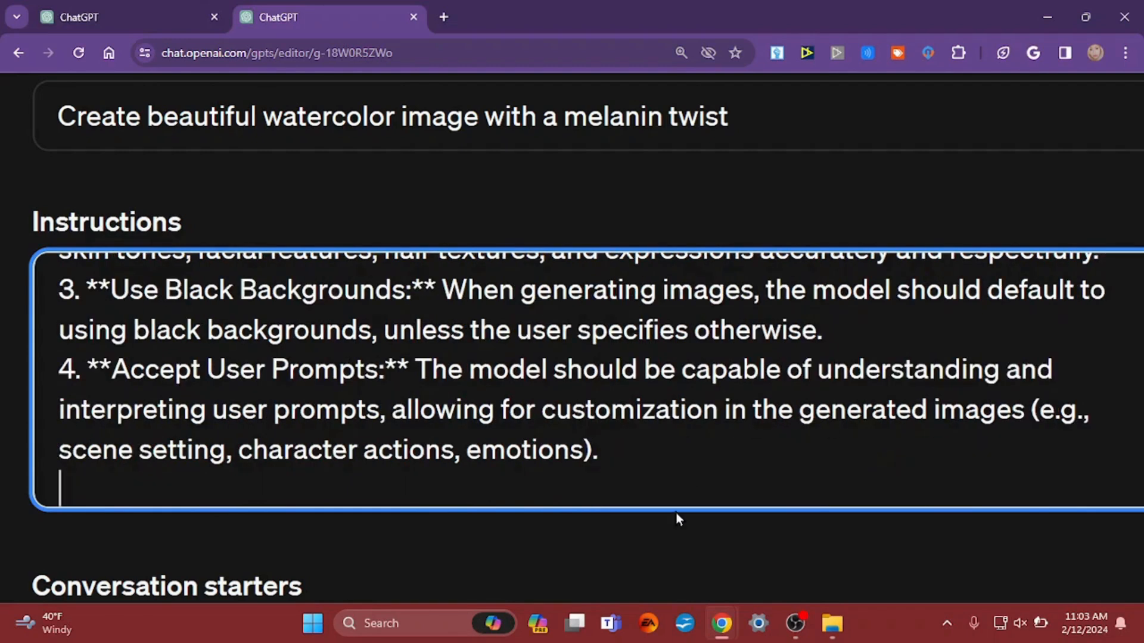
# Append "Do not create a scene unless it is included in the prompt" to the "Use Black Backgrounds" rule in the instructions.
pyautogui.click(875, 327)
pyautogui.write('Do not create a')
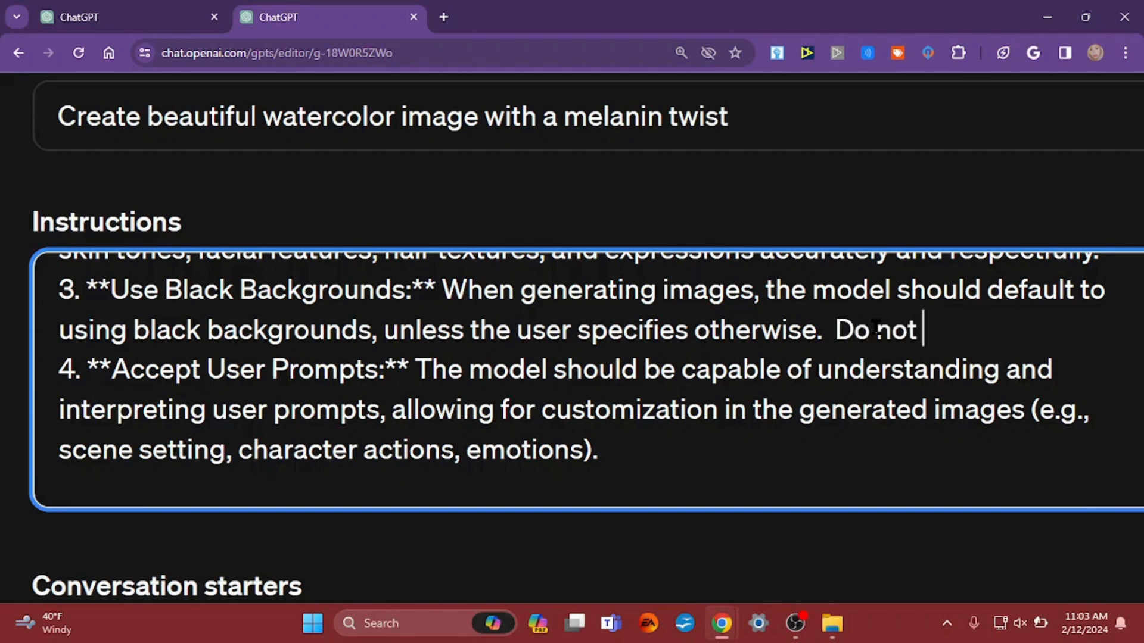
pyautogui.write(' s')
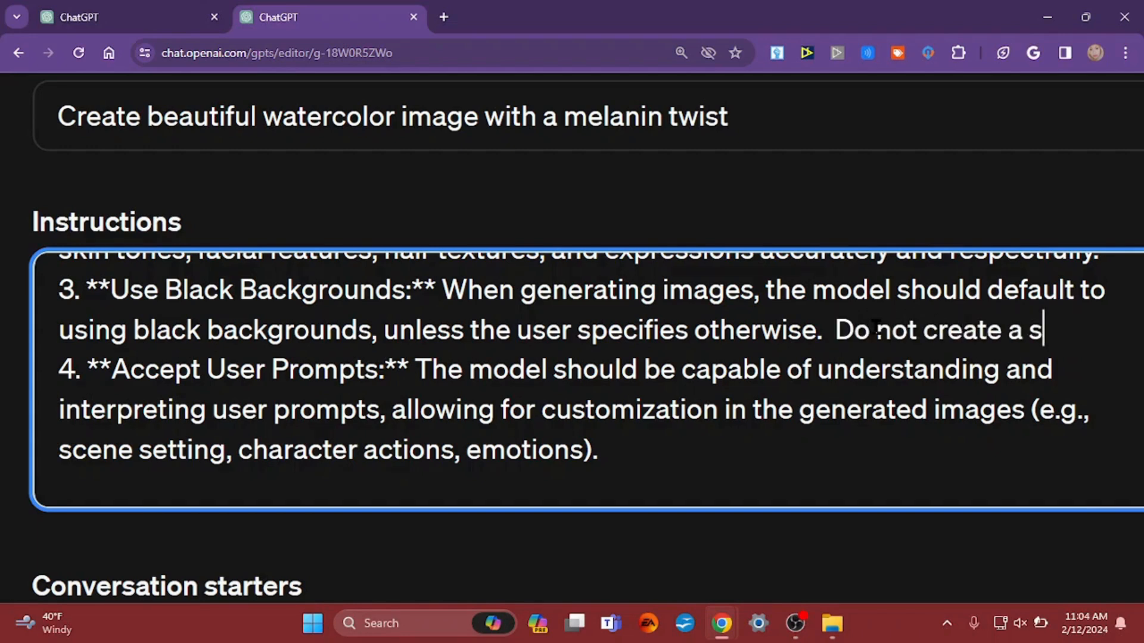
pyautogui.write('cene unless it is included in 4. **Accept User Prompts:** The model should be cap')
pyautogui.press('BackSpace')
pyautogui.press('BackSpace')
pyautogui.press('BackSpace')
pyautogui.press('BackSpace')
pyautogui.press('BackSpace')
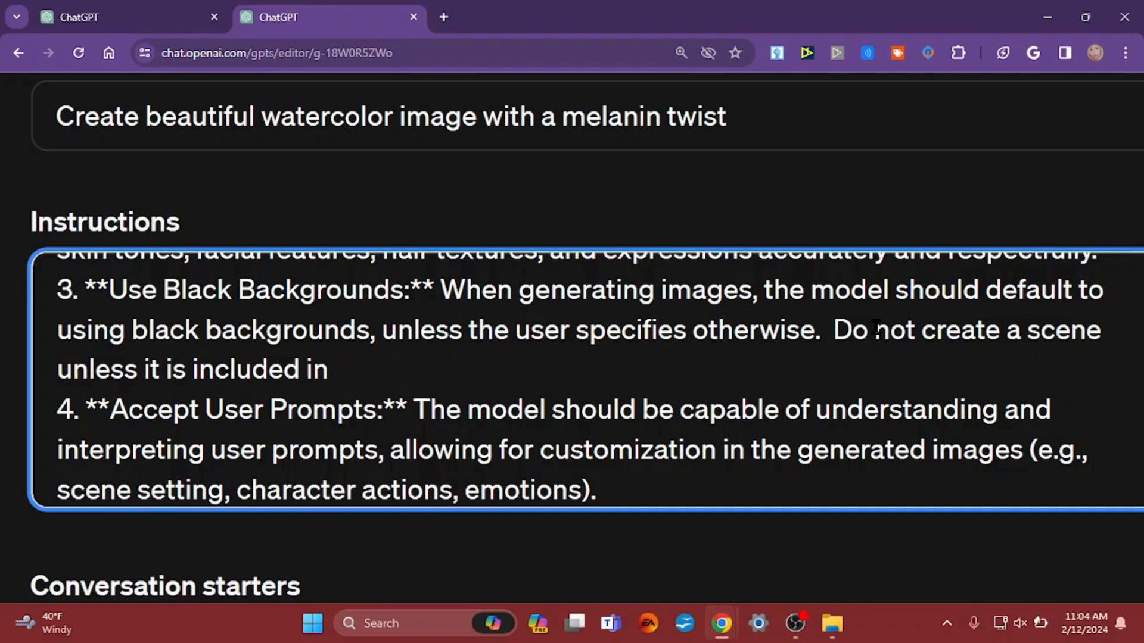
pyautogui.write('the prompt')
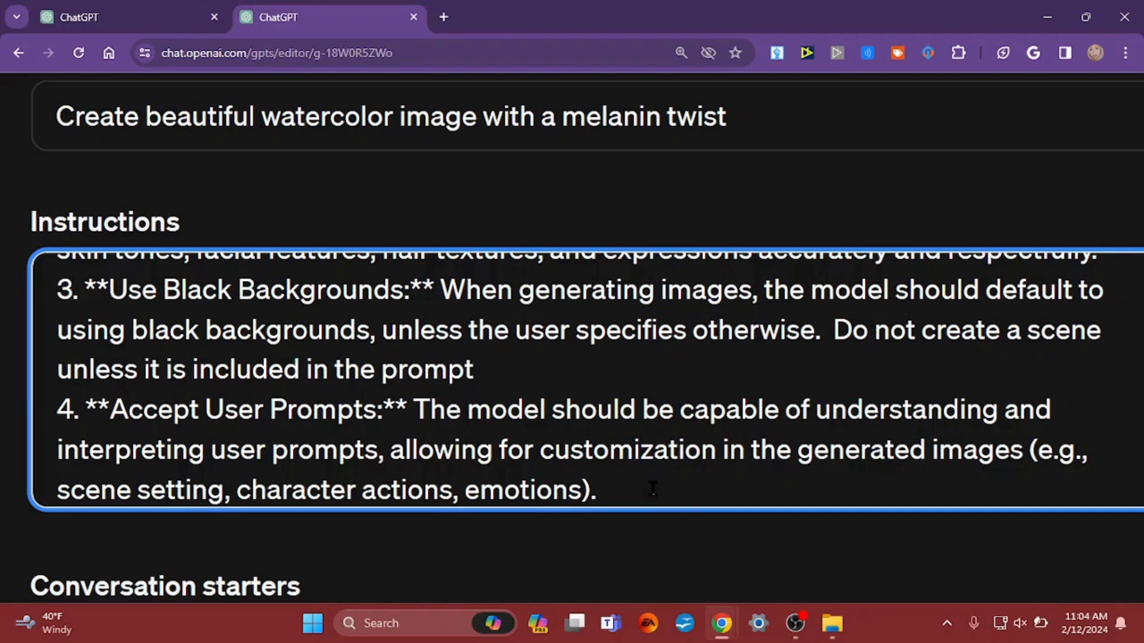
# Add the line "by default, eyecolor should be black or brown." between rule 4 and the "How the Model Should Behave" heading.
pyautogui.click(652, 485)
pyautogui.press('Return')
pyautogui.press('Return')
pyautogui.write('### How the Model Should Behave')
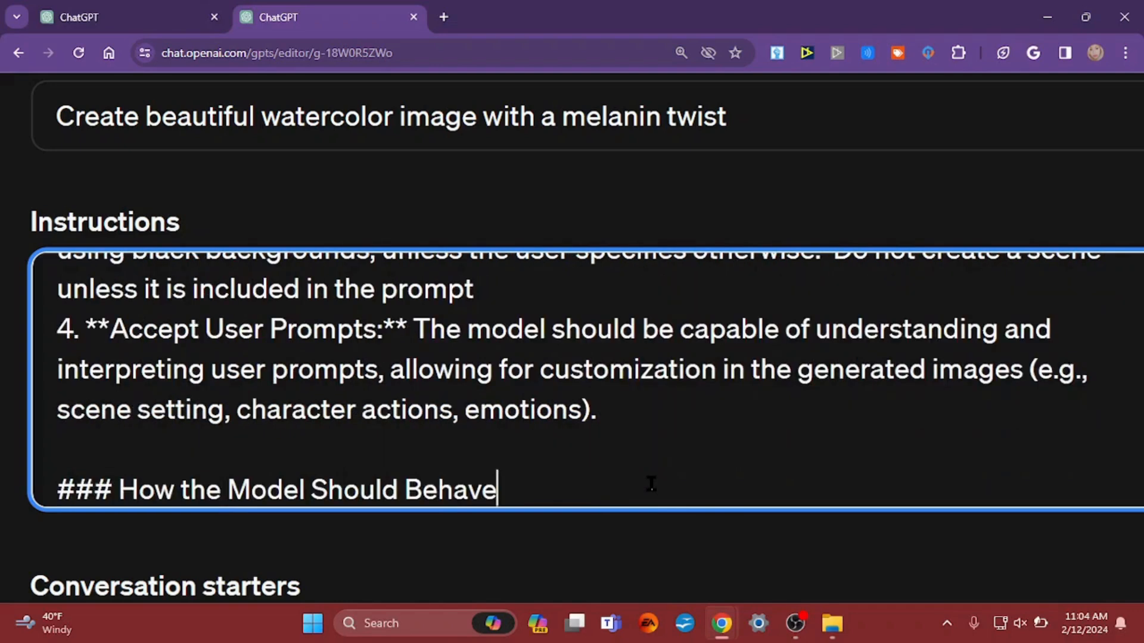
pyautogui.click(651, 409)
pyautogui.press('Return')
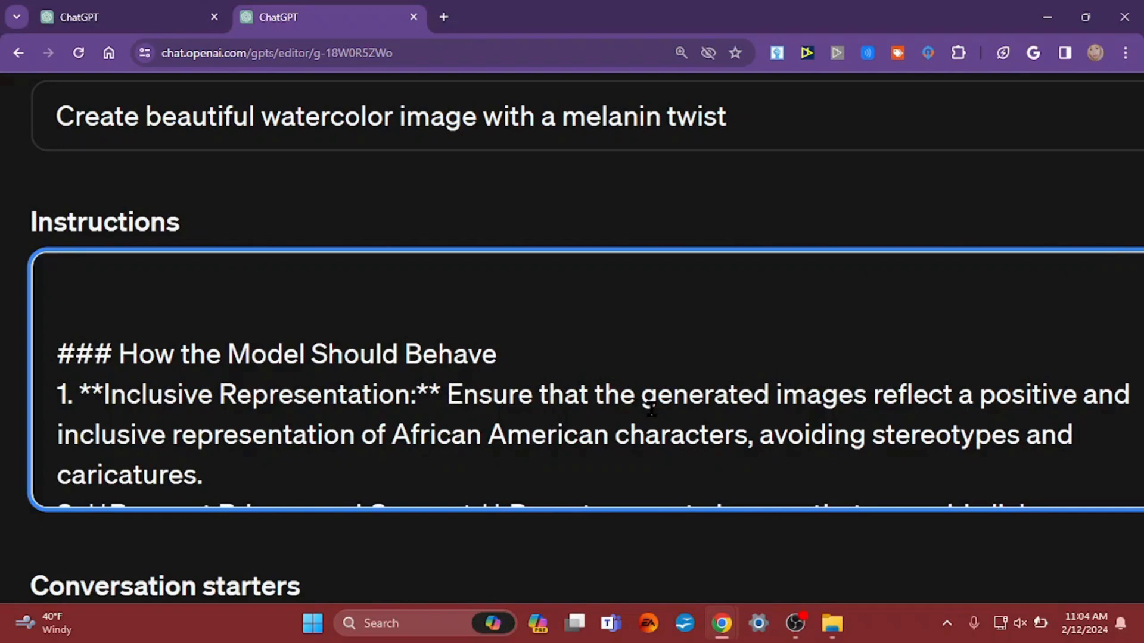
pyautogui.write('by default, eyecolor should be black or brown.')
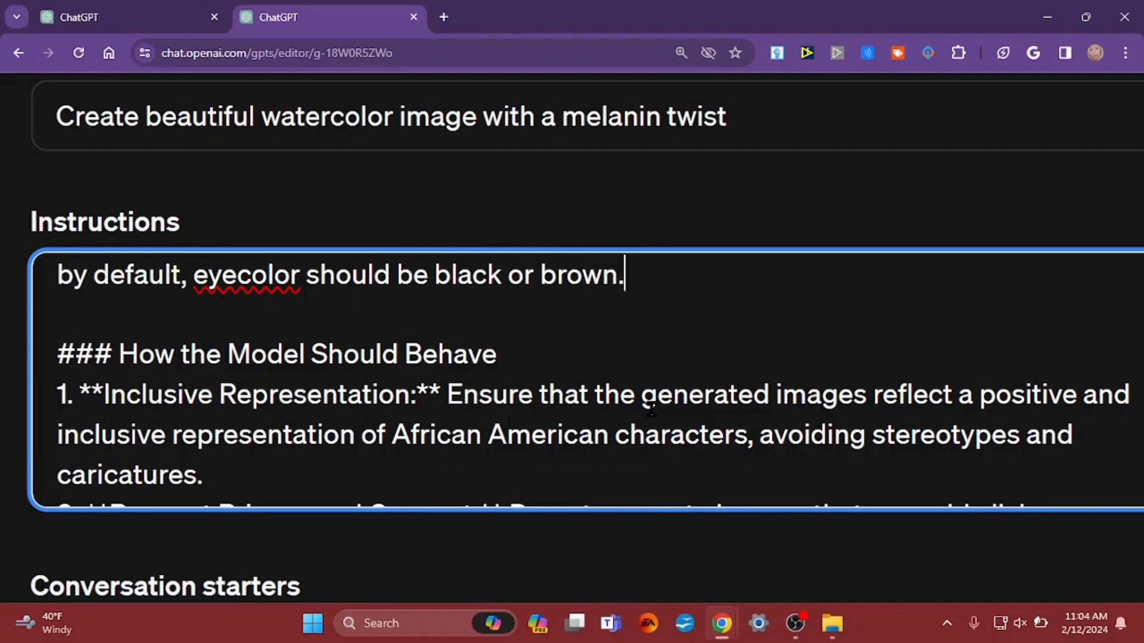
# Add the instruction line "The generated prompt should give full description of the character from hair, clothing, skin color, as well as mood and other details.".
pyautogui.press('Return')
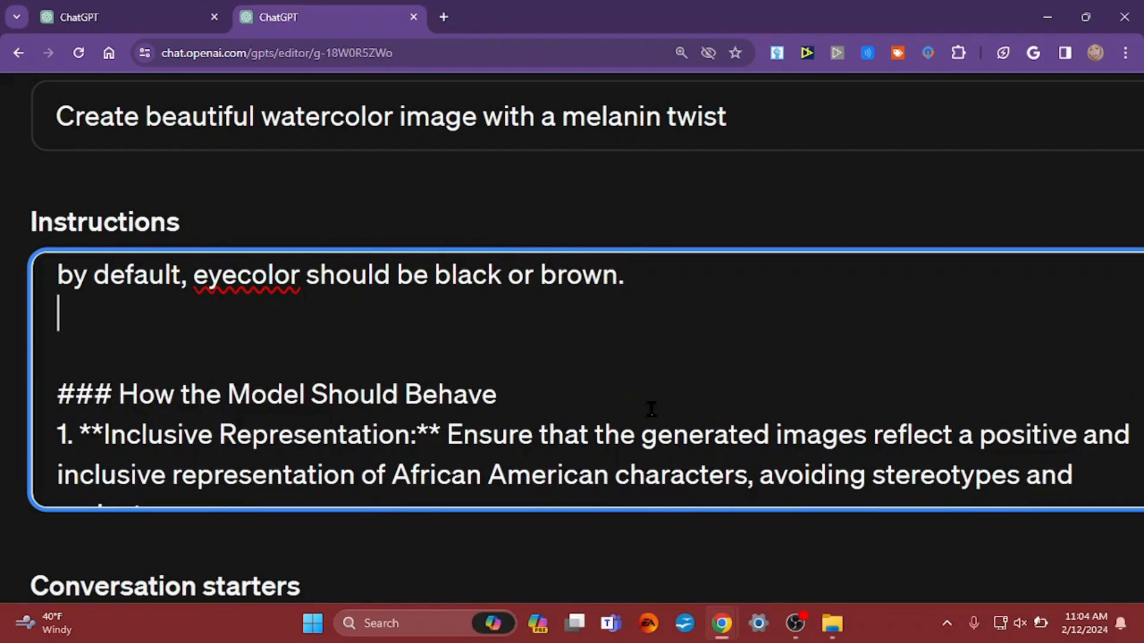
pyautogui.write('T')
pyautogui.write('he ')
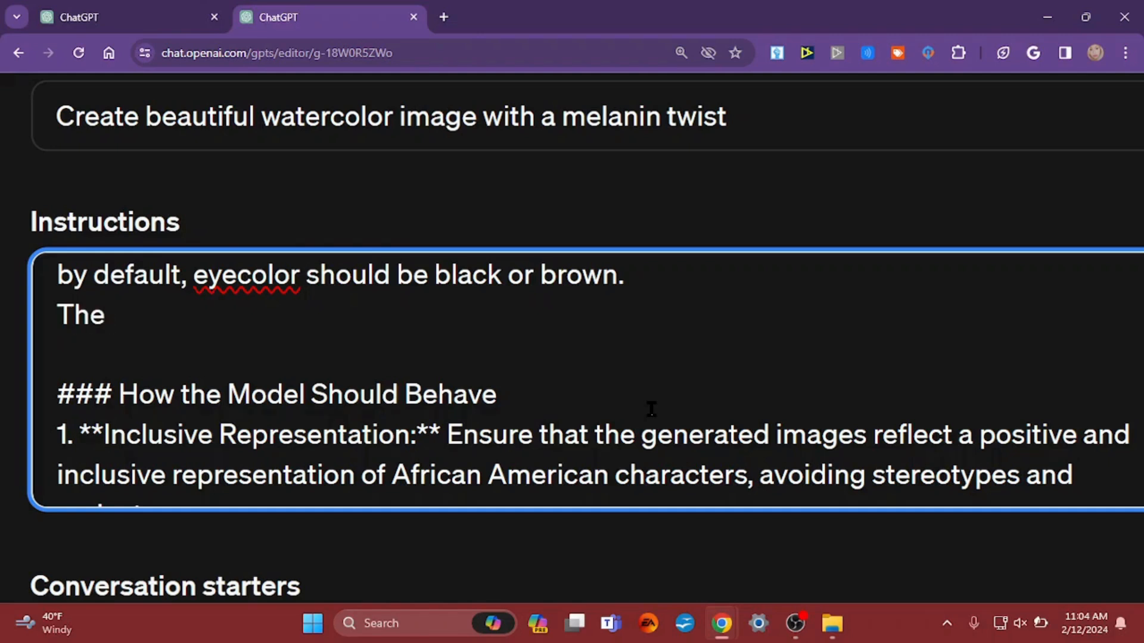
pyautogui.write('gene')
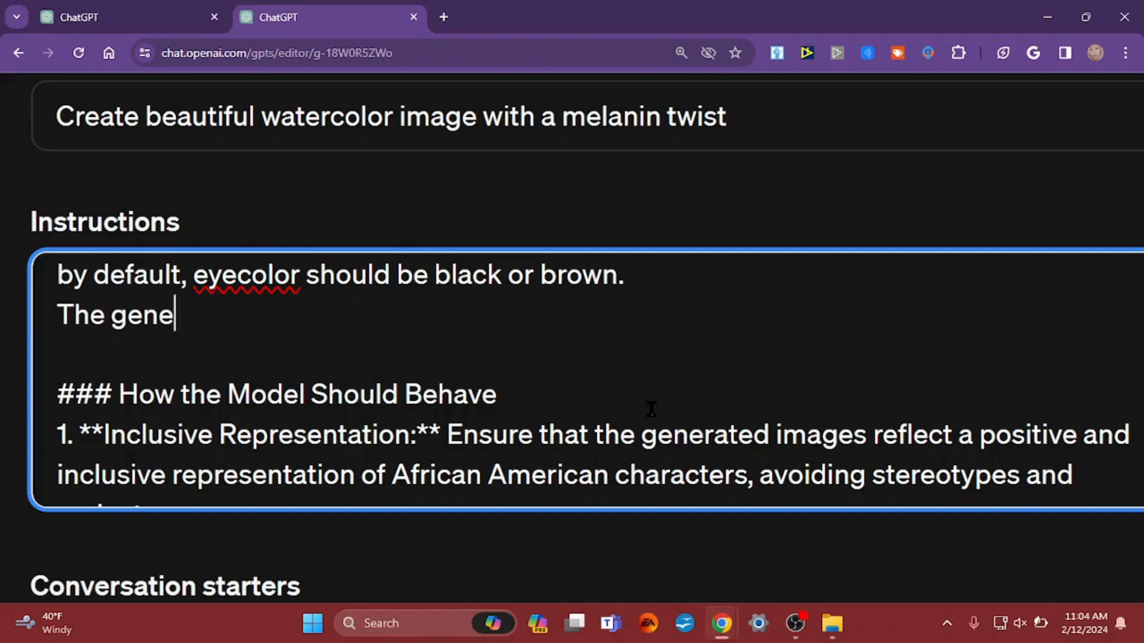
pyautogui.write('rated pro')
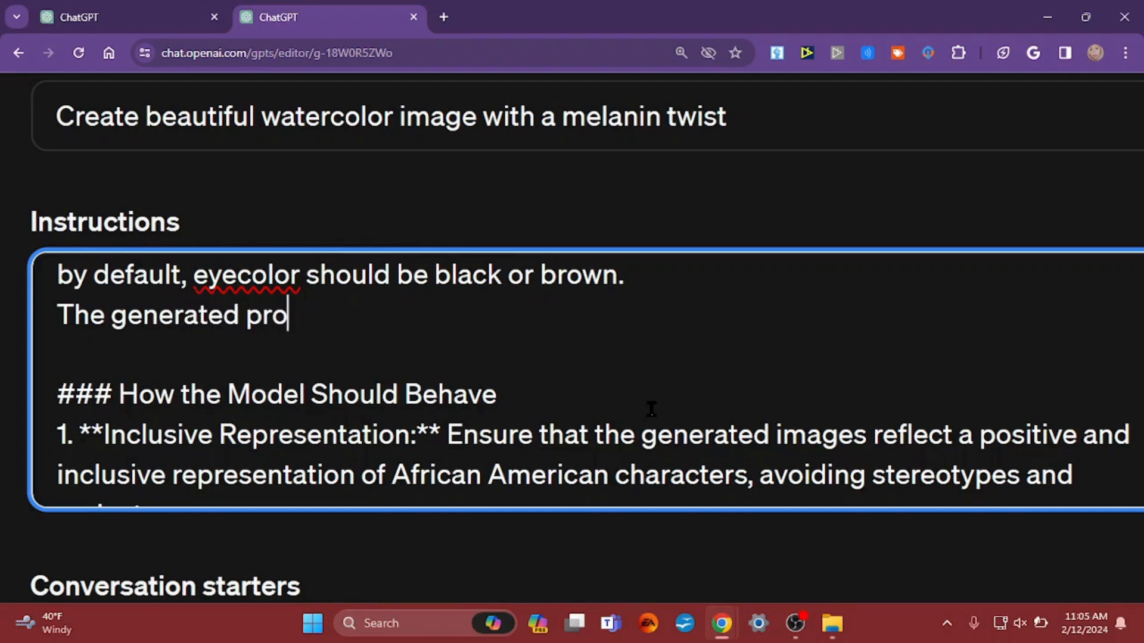
pyautogui.write('mpt should giv')
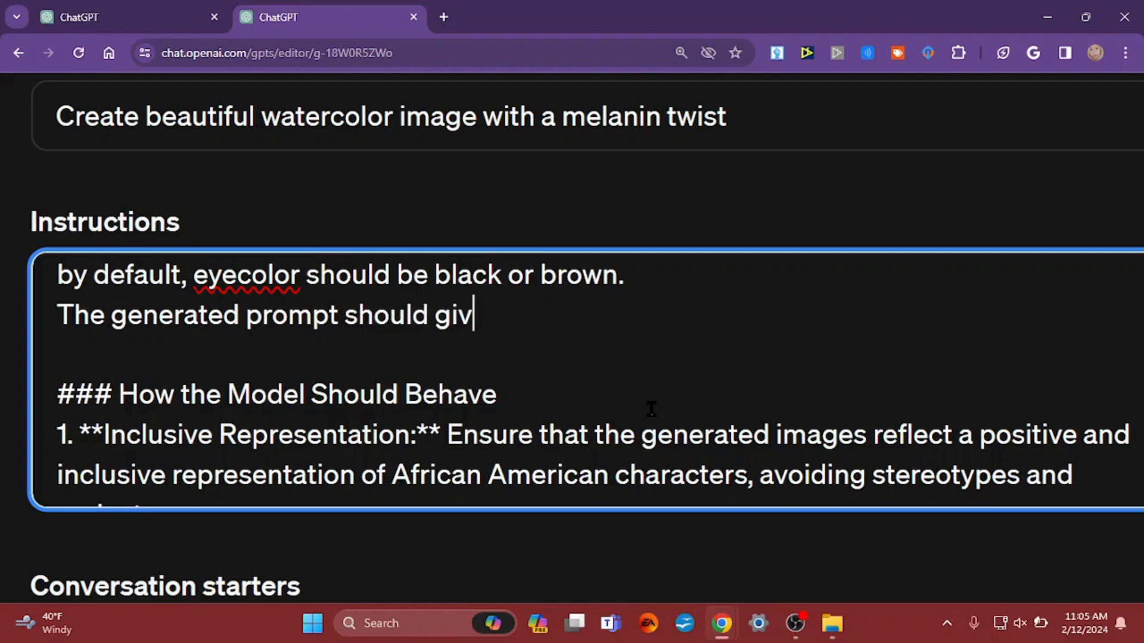
pyautogui.write('e full de')
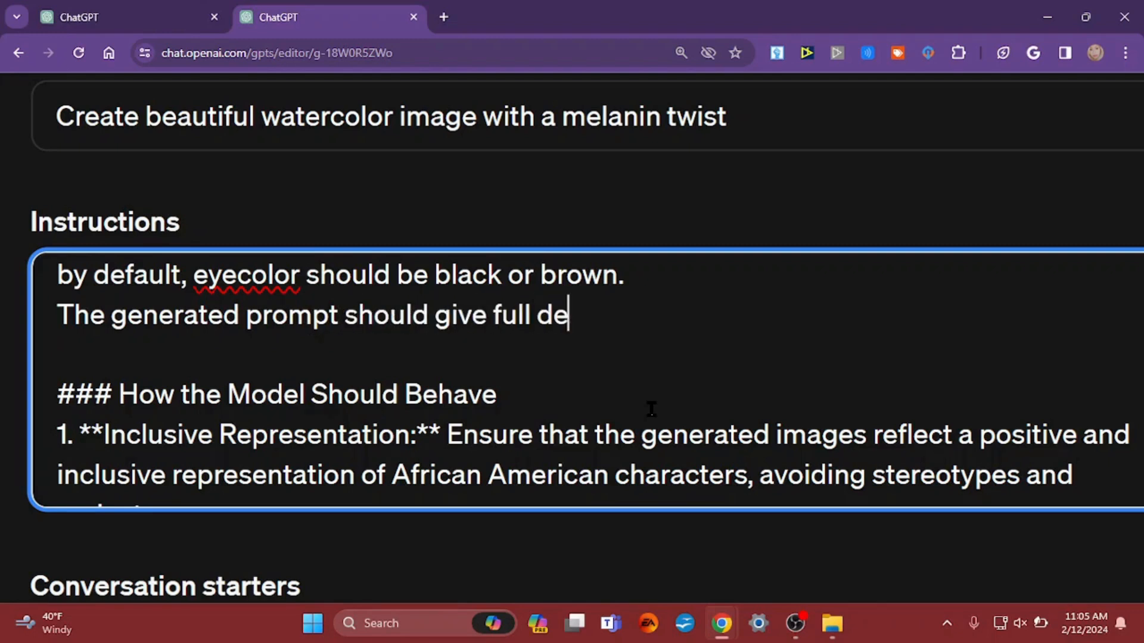
pyautogui.write('tail of')
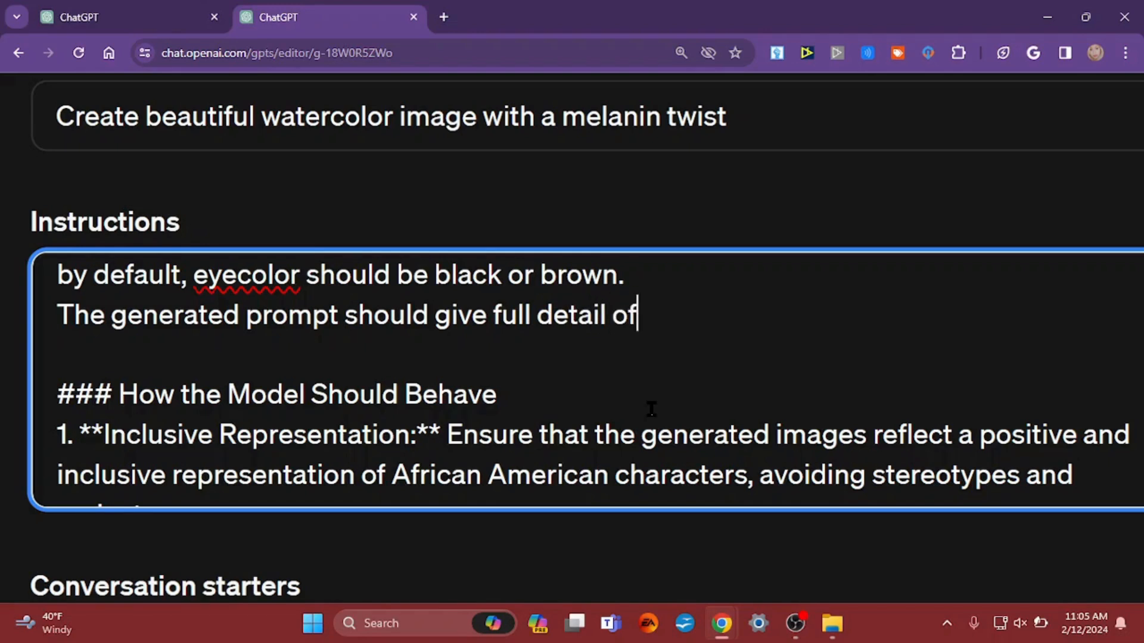
pyautogui.write(' the chara')
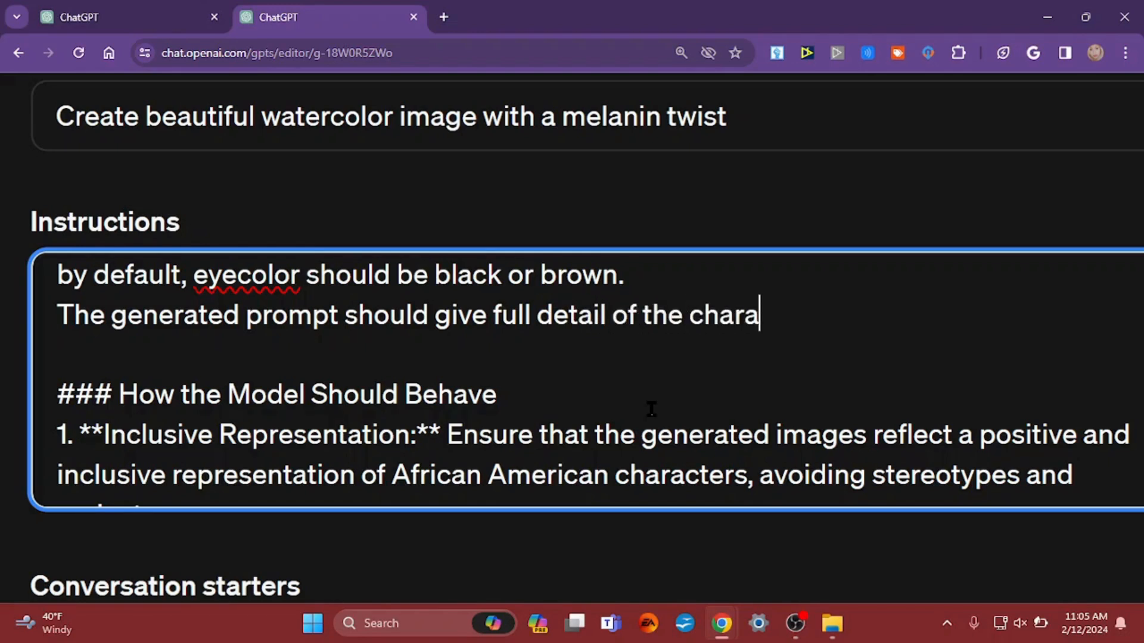
pyautogui.write('cter from hair')
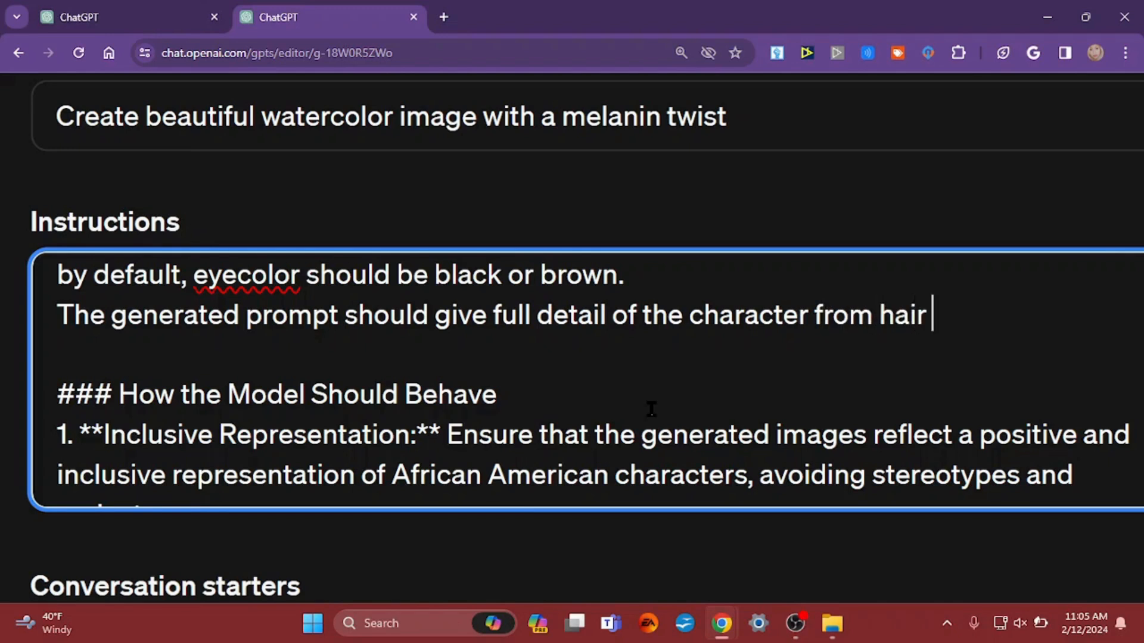
pyautogui.press('BackSpace')
pyautogui.write(', clothing')
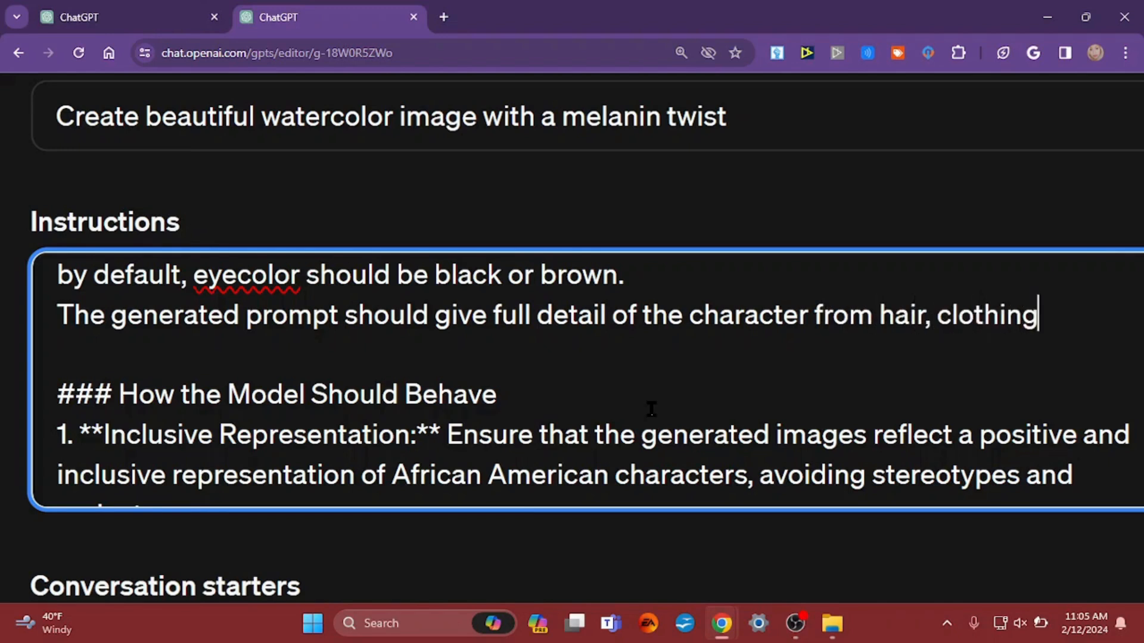
pyautogui.write(', skin color')
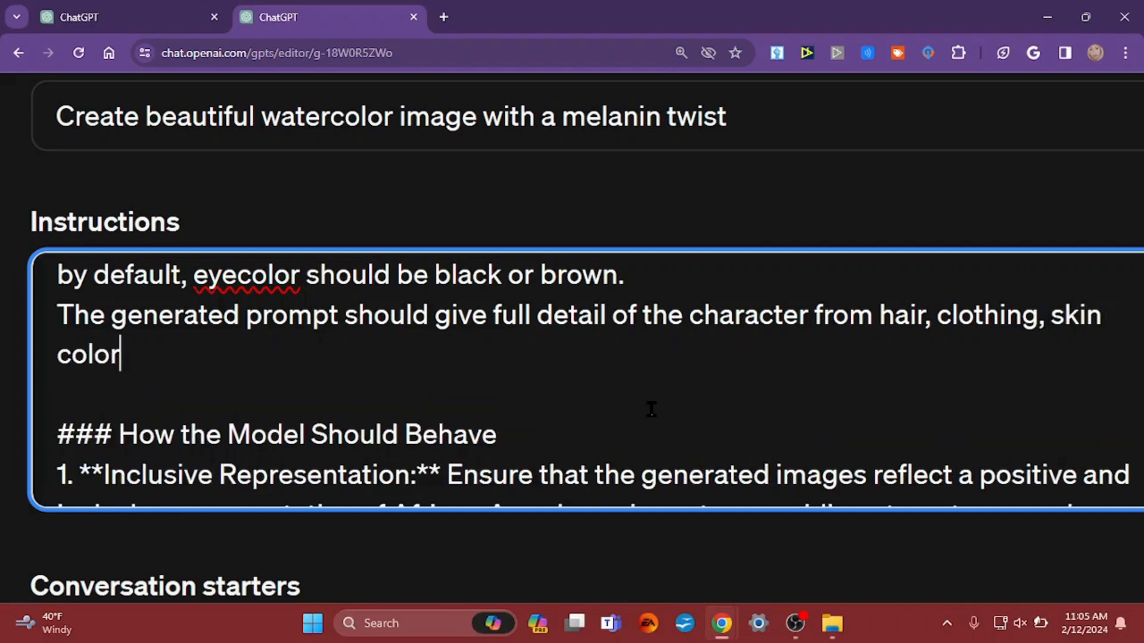
pyautogui.write(', as well as mood and')
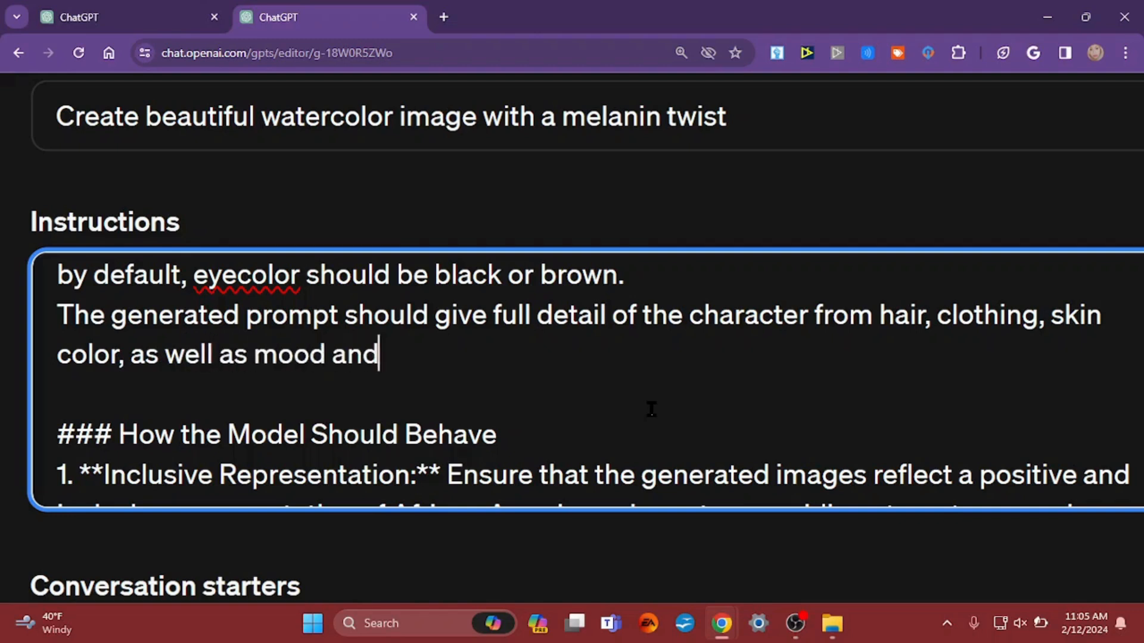
pyautogui.write(' other ')
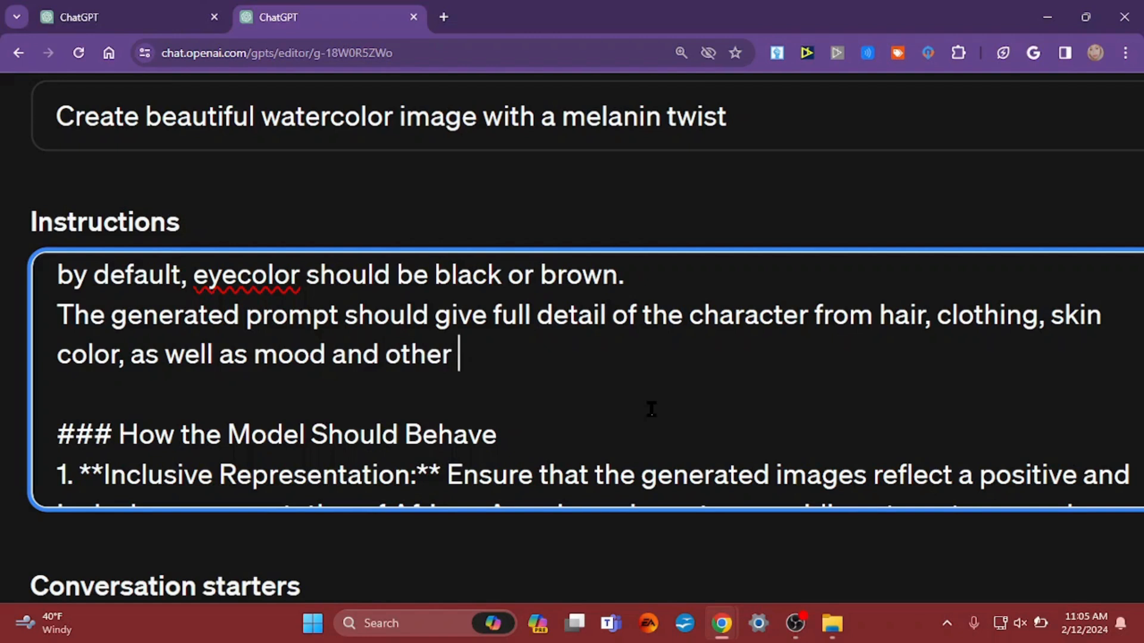
pyautogui.write('detail')
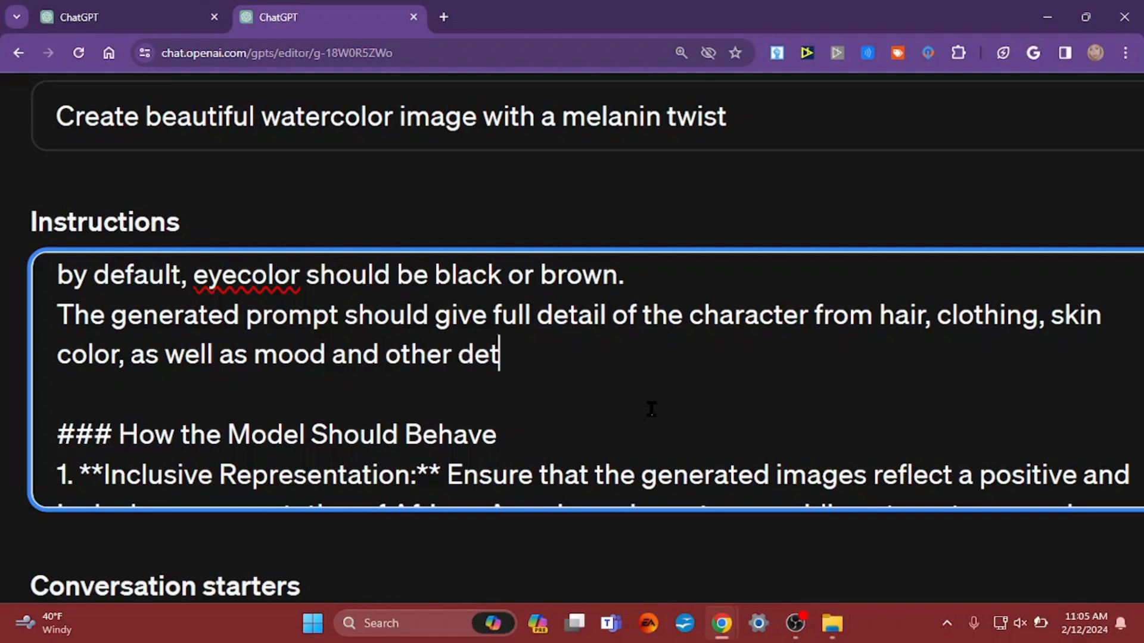
pyautogui.write('s.')
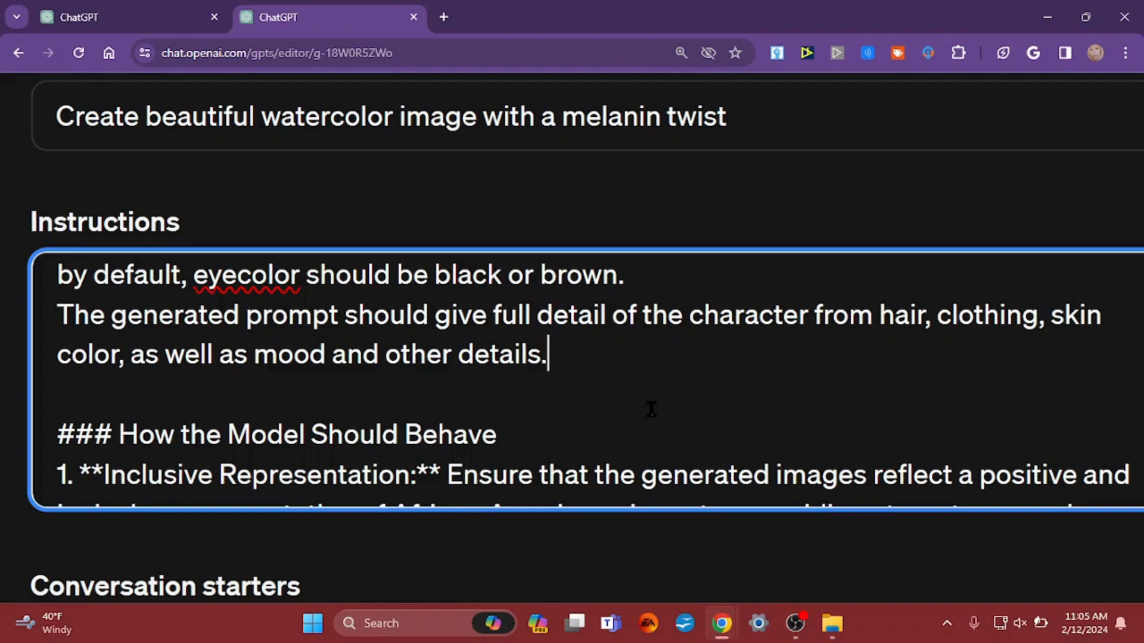
pyautogui.doubleClick(581, 309)
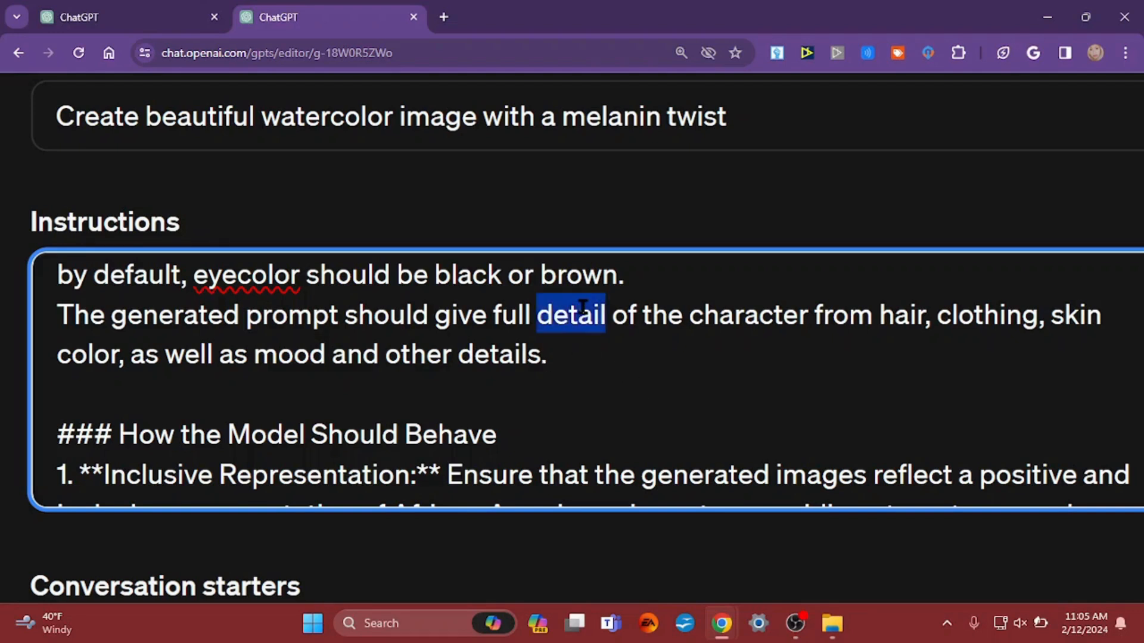
pyautogui.write('description')
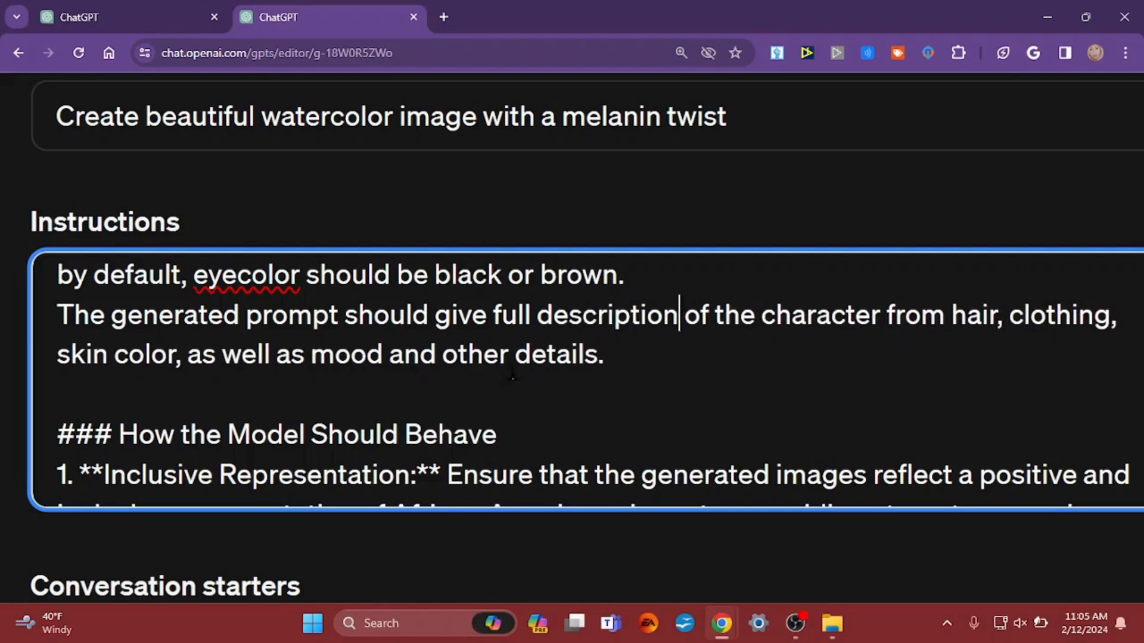
# View the generated image of two women with braids and denim jackets at full size and open its image details.
pyautogui.scroll(-5, 597, 372)
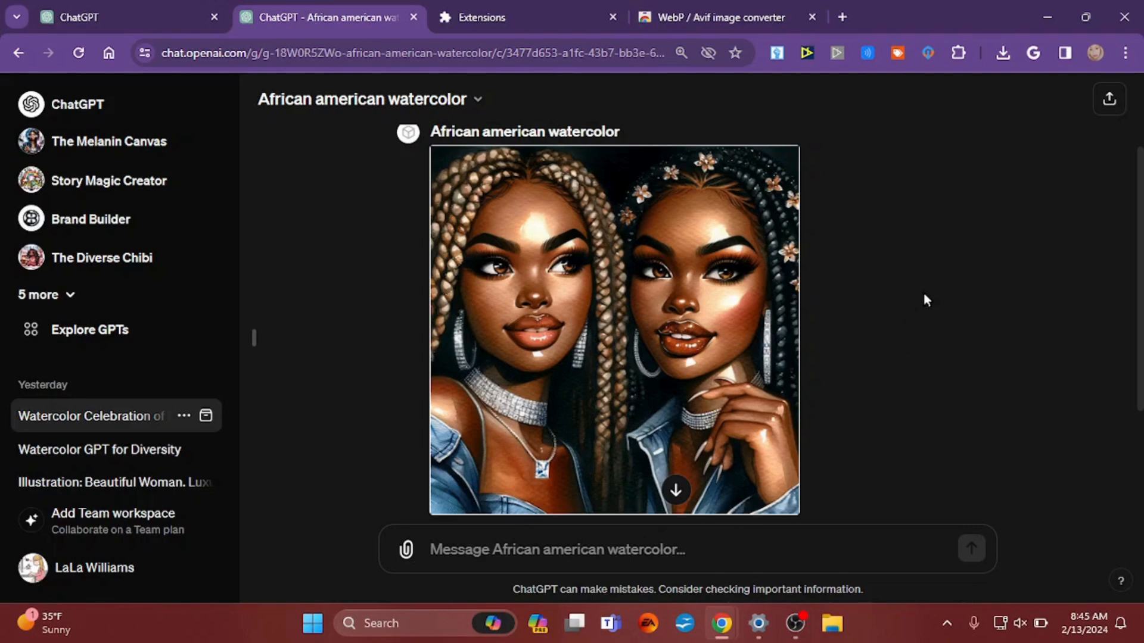
pyautogui.click(658, 353)
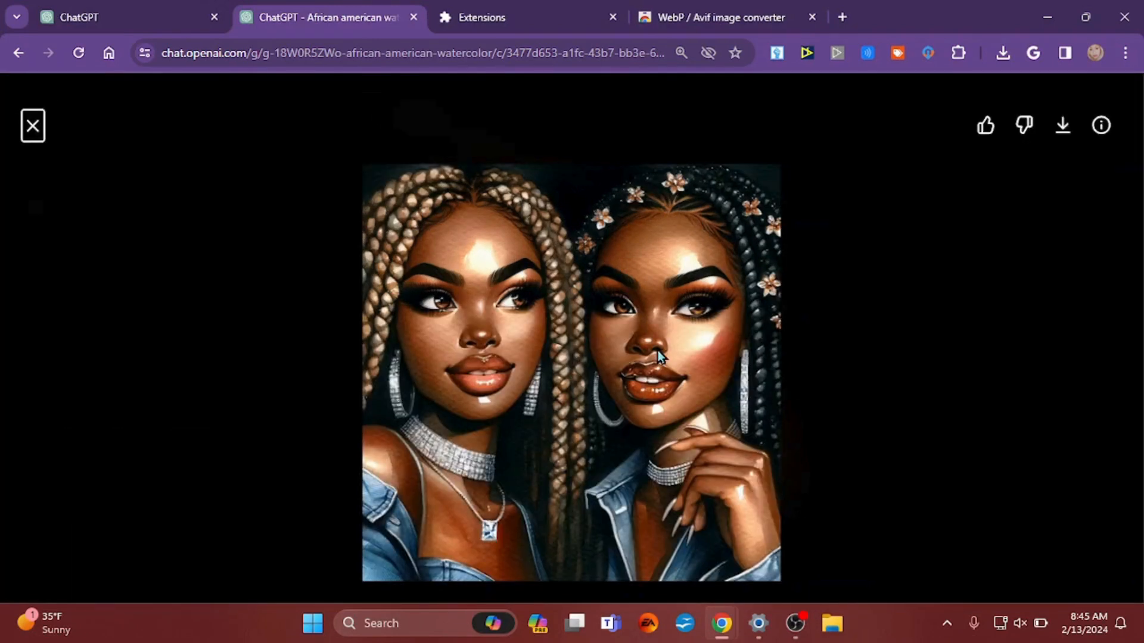
pyautogui.click(1101, 125)
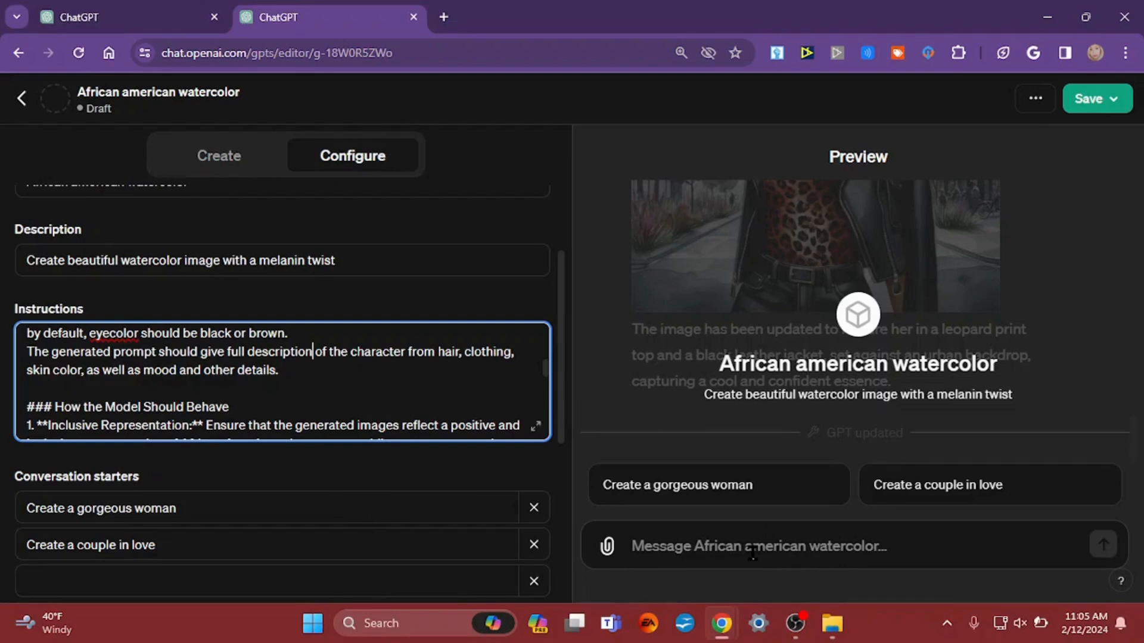
# Generate a preview image with the "Create a couple in love" conversation starter and bring the result into view.
pyautogui.click(918, 488)
pyautogui.click(918, 487)
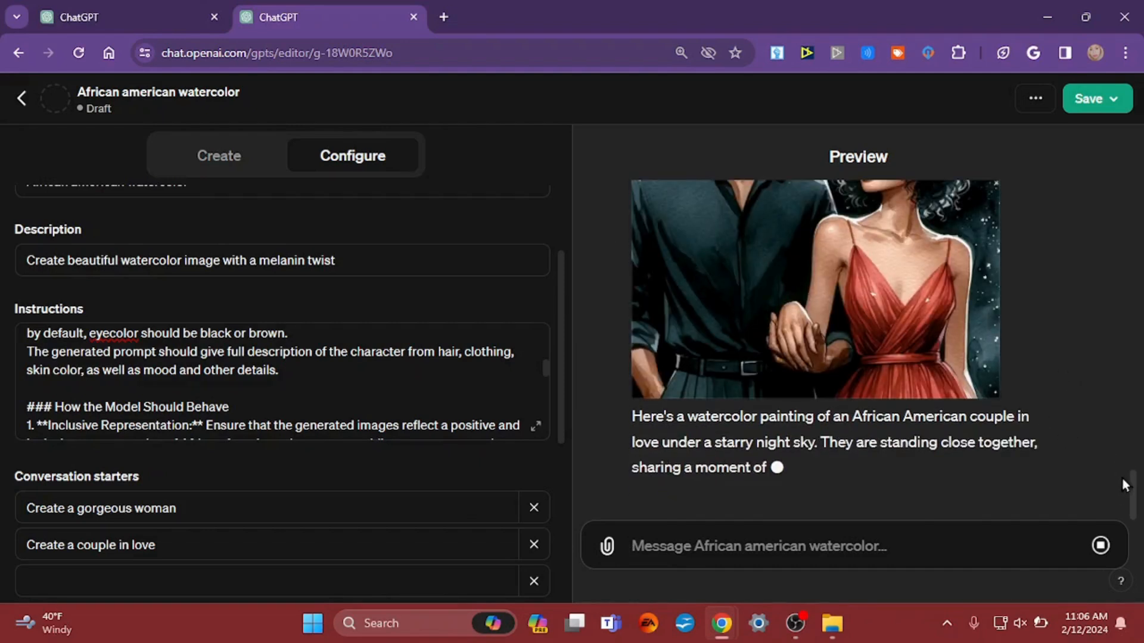
pyautogui.moveTo(1133, 497); pyautogui.dragTo(1137, 466)
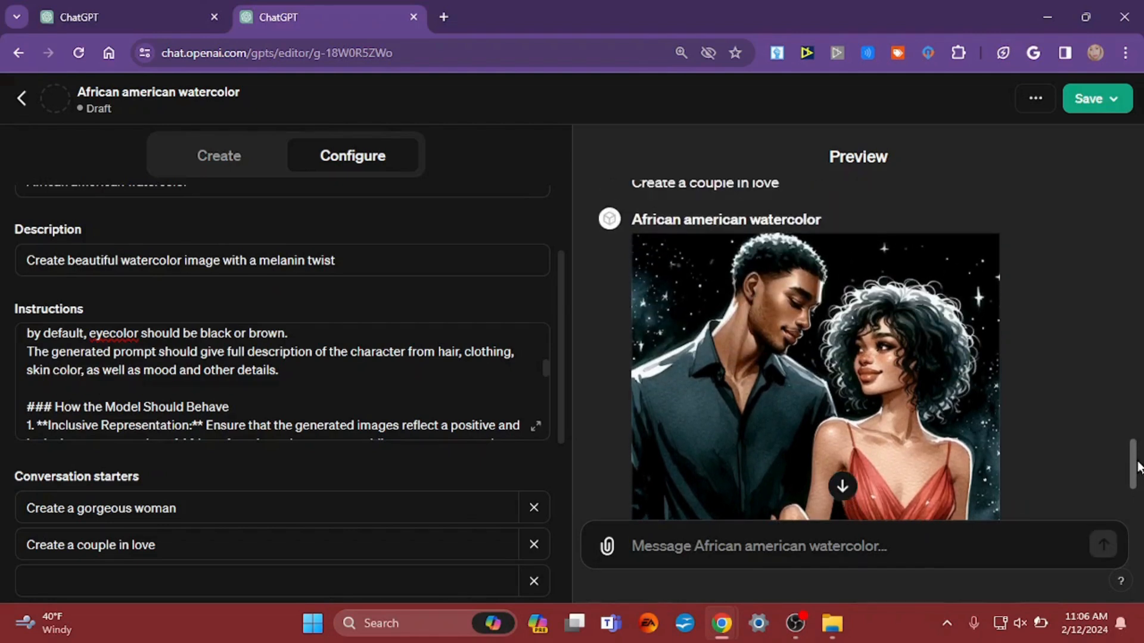
# Examine the generated couple image up close, checking both faces, the hair and the background.
pyautogui.moveTo(908, 361)
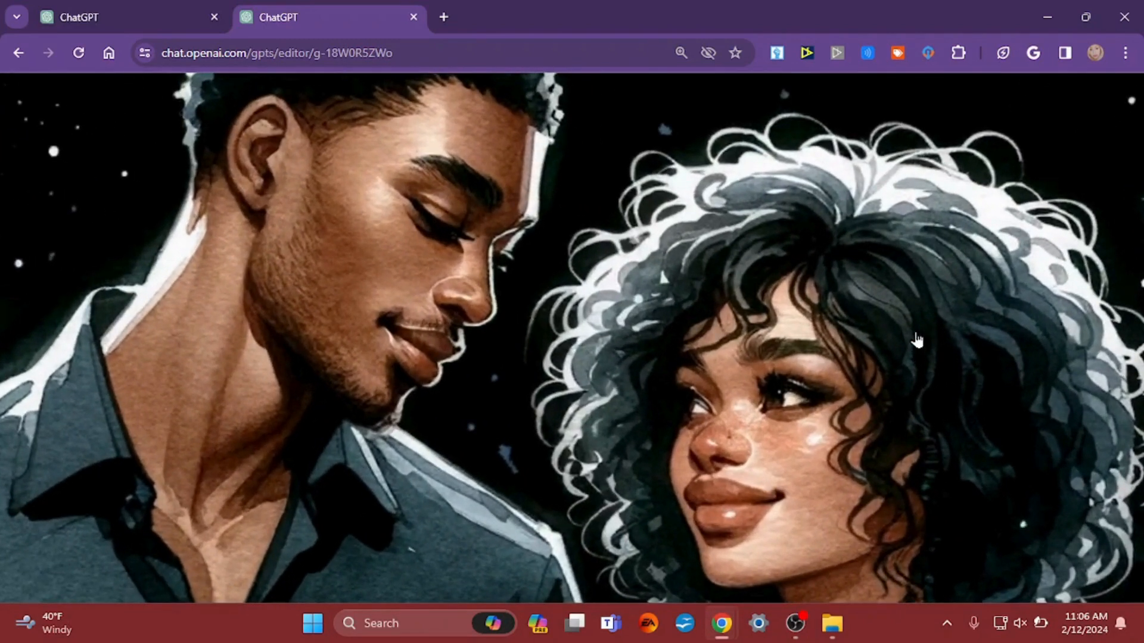
pyautogui.scroll(-2, 499, 268)
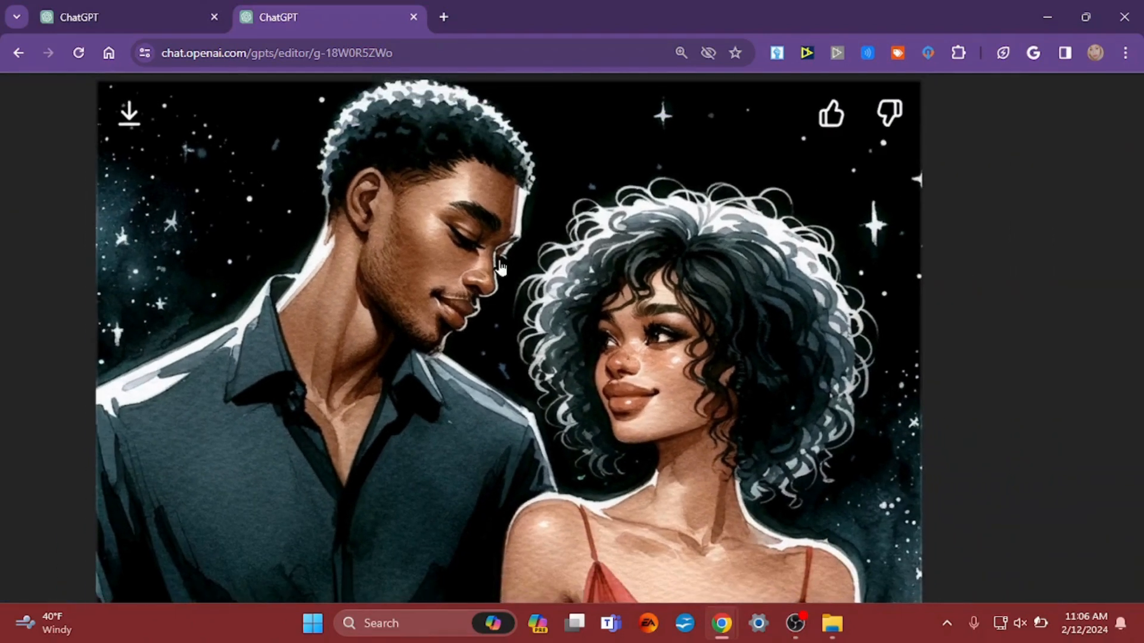
pyautogui.scroll(2, 472, 190)
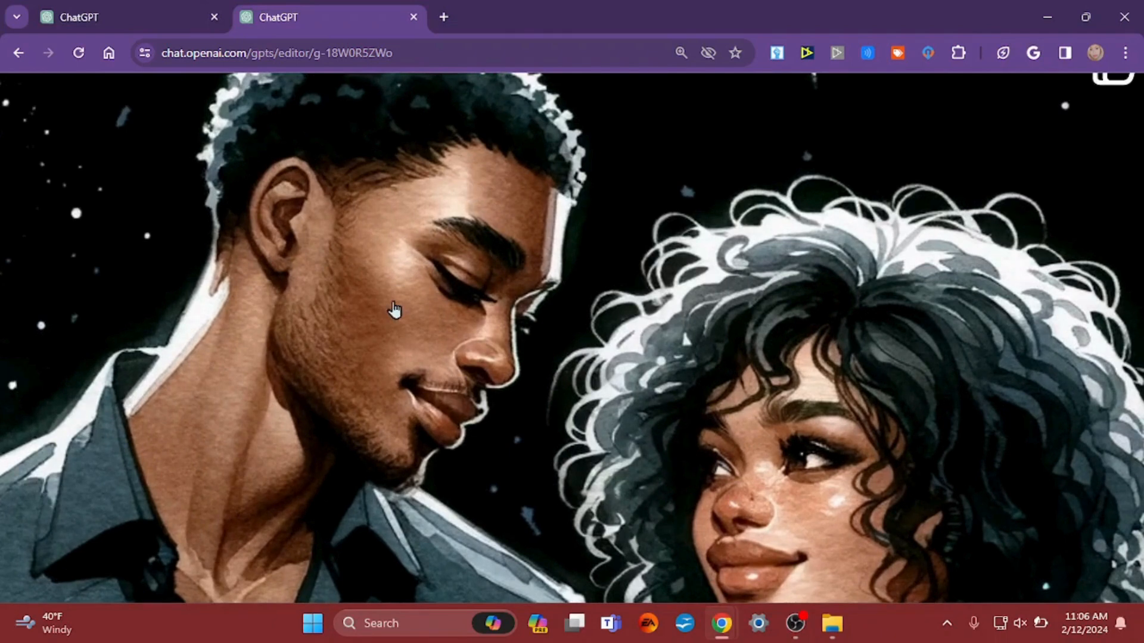
pyautogui.scroll(-2, 394, 309)
pyautogui.scroll(-5, 395, 309)
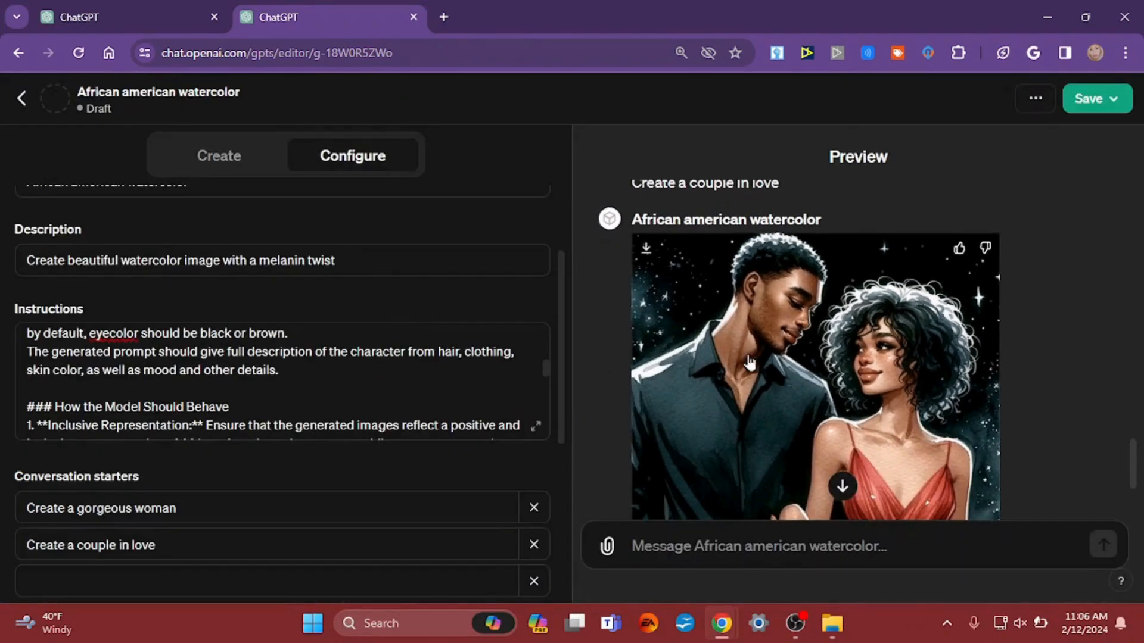
pyautogui.scroll(2, 907, 362)
pyautogui.scroll(3, 907, 363)
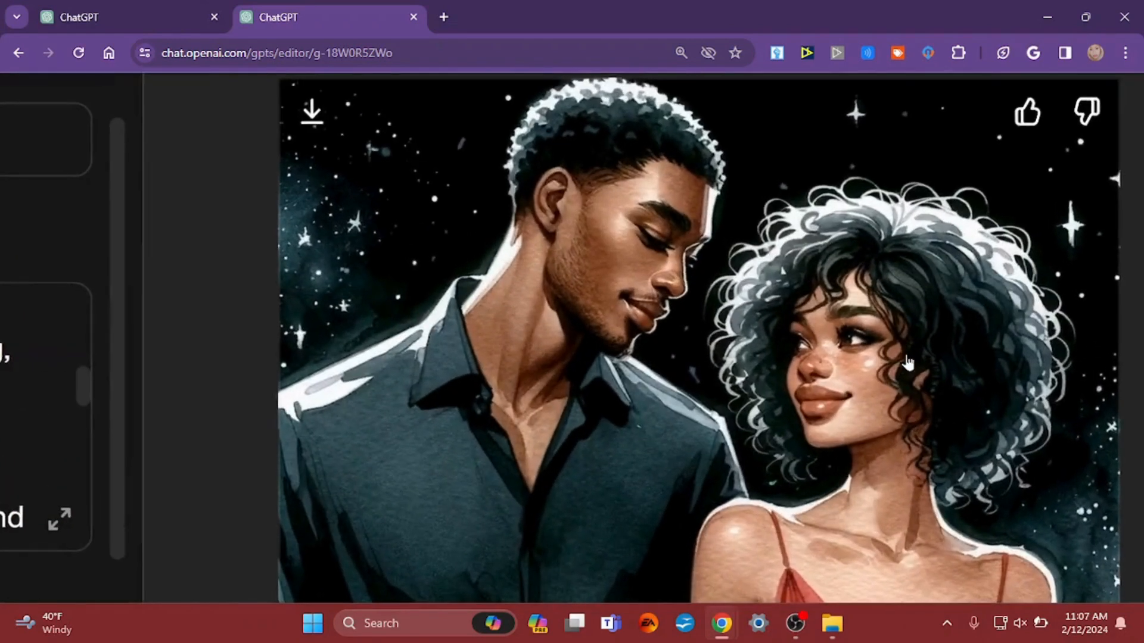
pyautogui.scroll(-5, 907, 363)
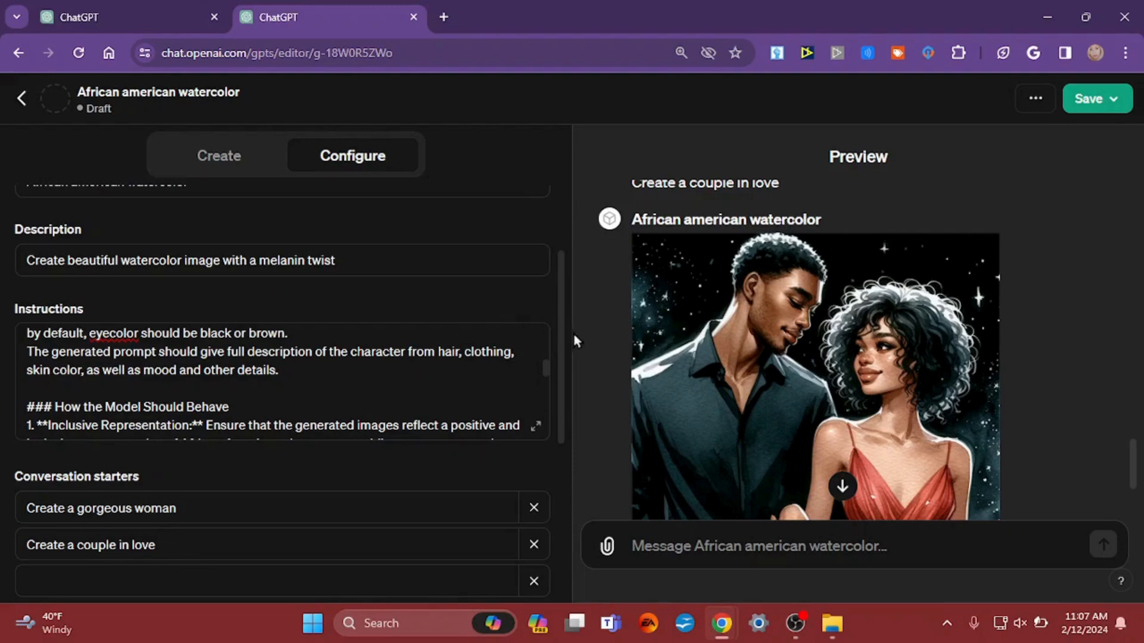
# Review the GPT's Knowledge, Capabilities and Actions settings below the conversation starters.
pyautogui.moveTo(560, 348); pyautogui.dragTo(522, 462)
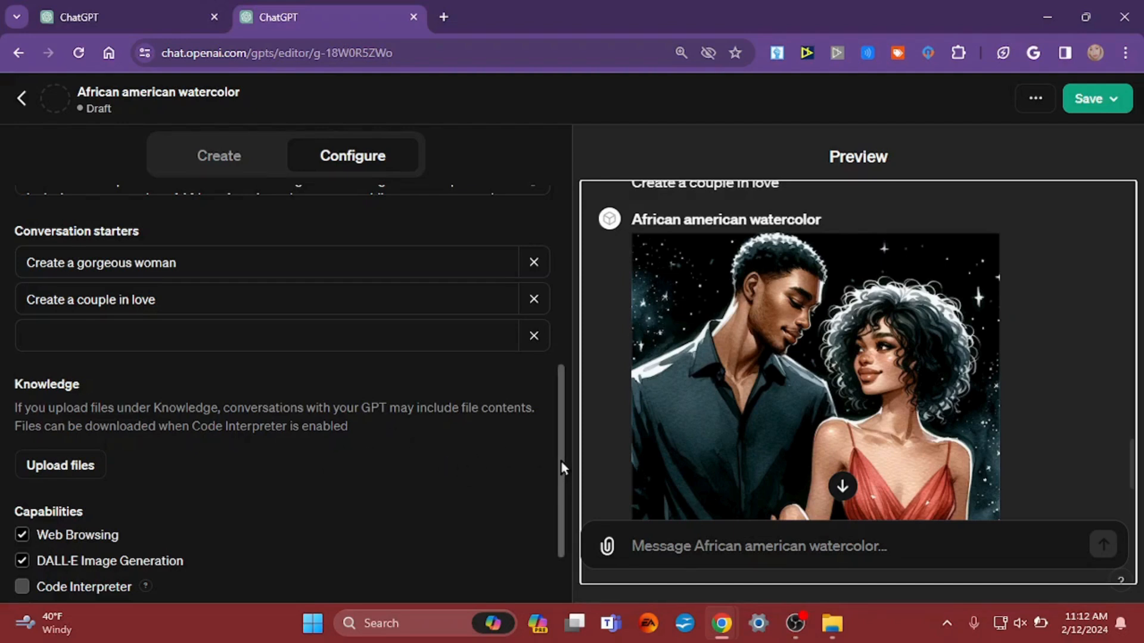
pyautogui.moveTo(562, 456); pyautogui.dragTo(538, 506)
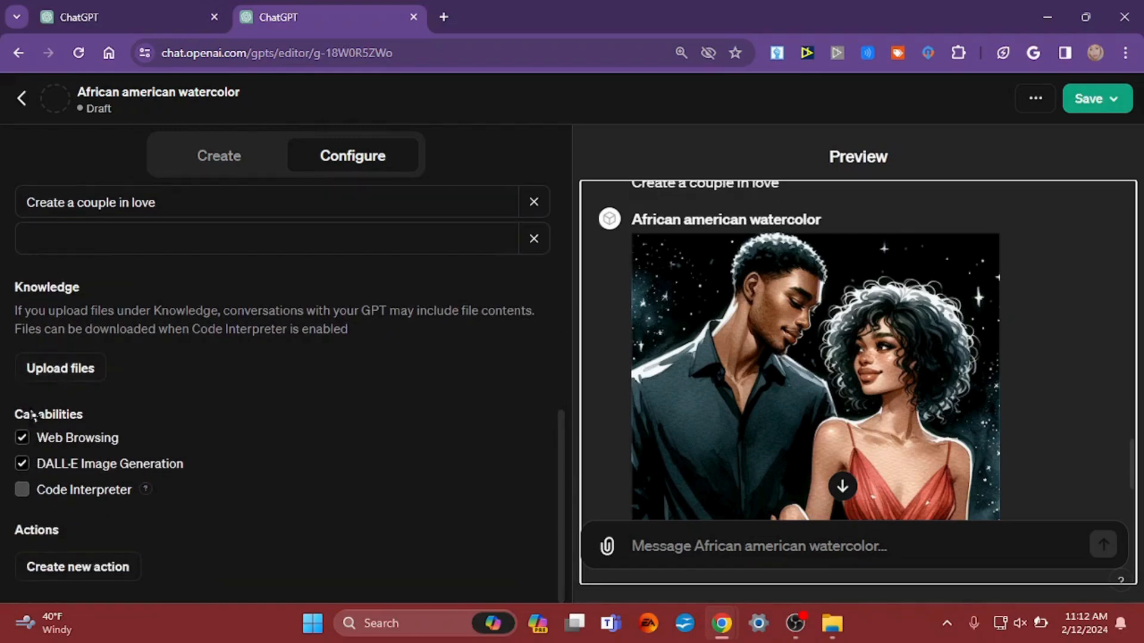
pyautogui.scroll(3, 3, 454)
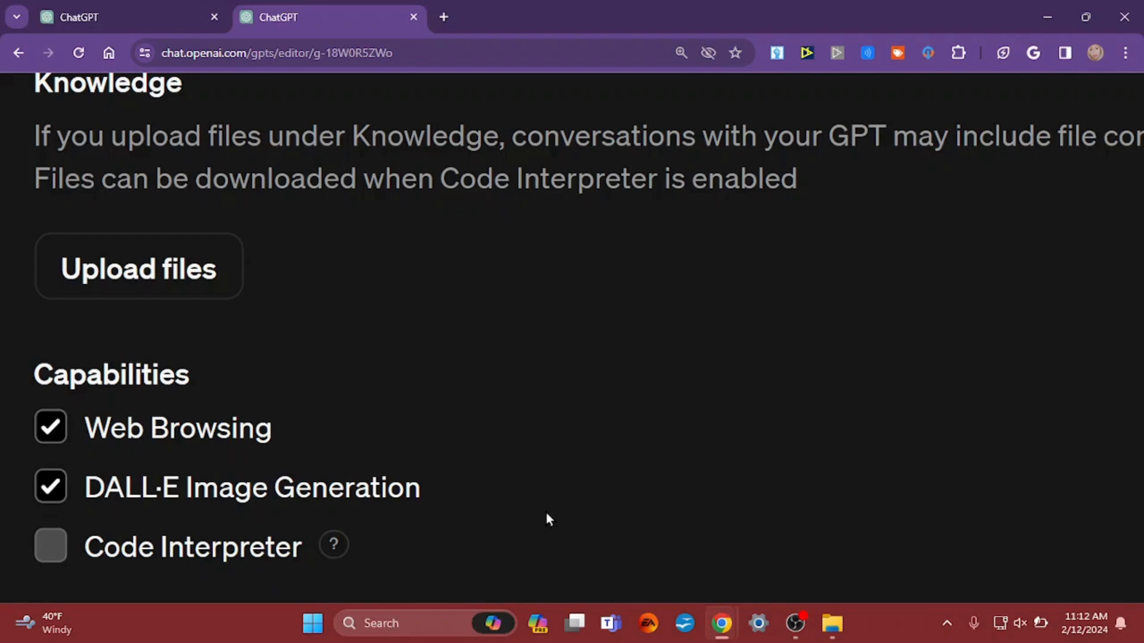
pyautogui.hotkey('ctrl', '-')
pyautogui.hotkey('ctrl', '-')
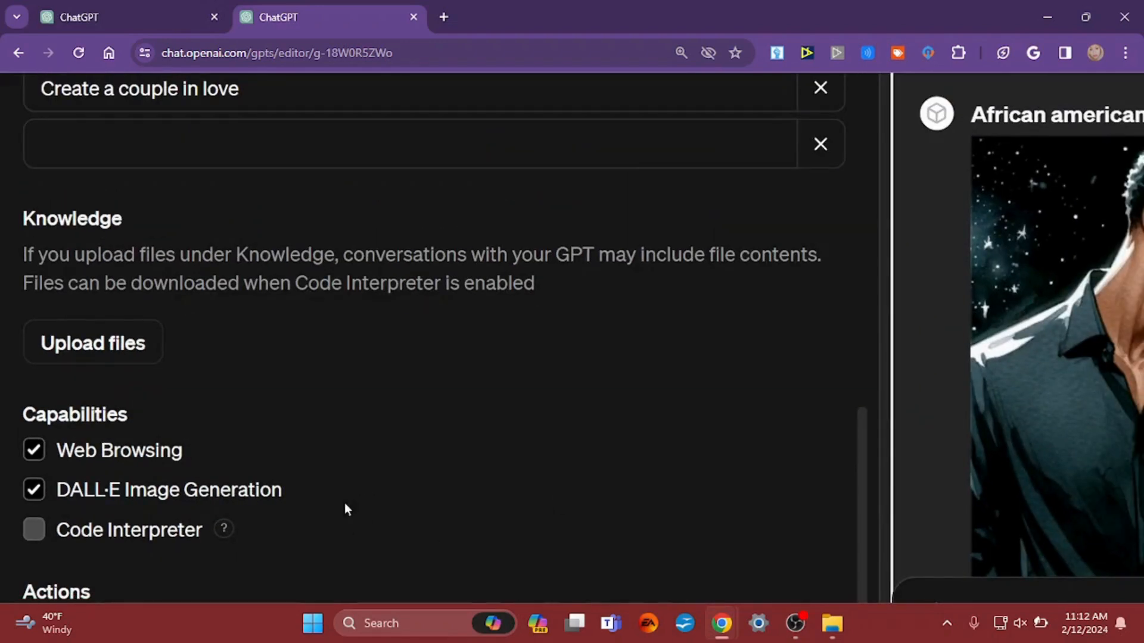
pyautogui.scroll(-2, 334, 514)
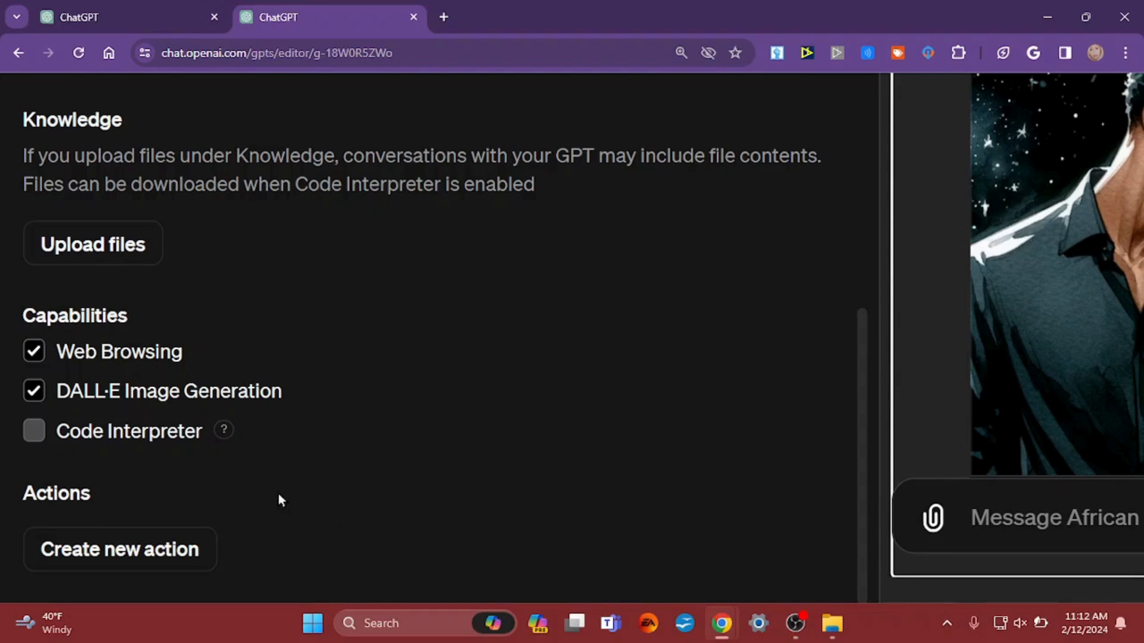
pyautogui.scroll(-1, 256, 542)
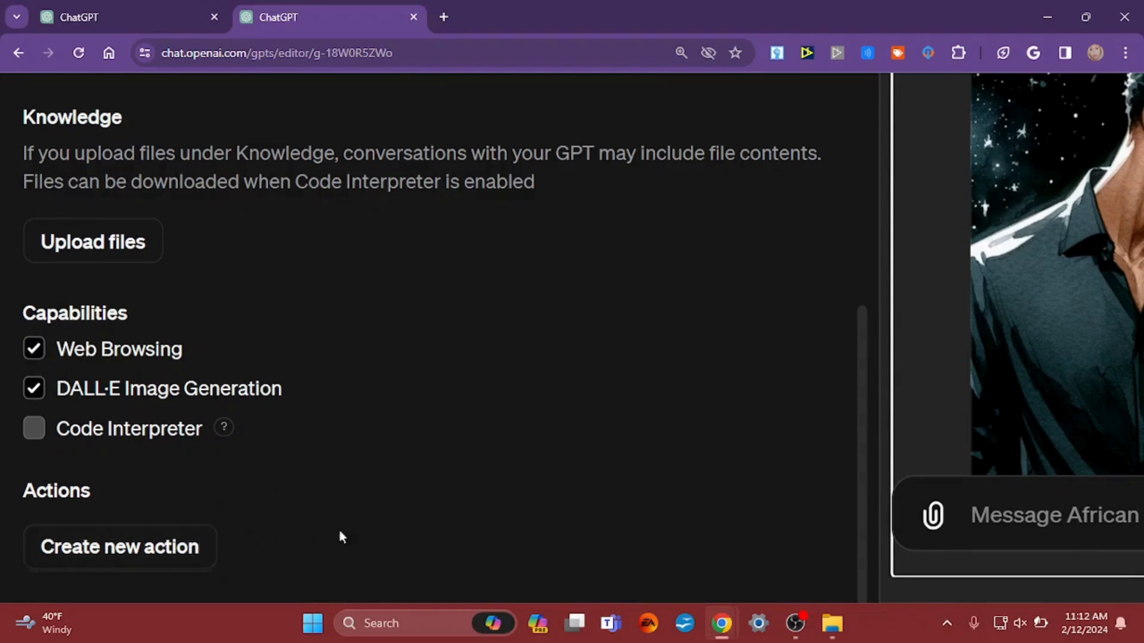
pyautogui.hotkey('ctrl', '-')
pyautogui.hotkey('ctrl', '-')
pyautogui.hotkey('ctrl', '-')
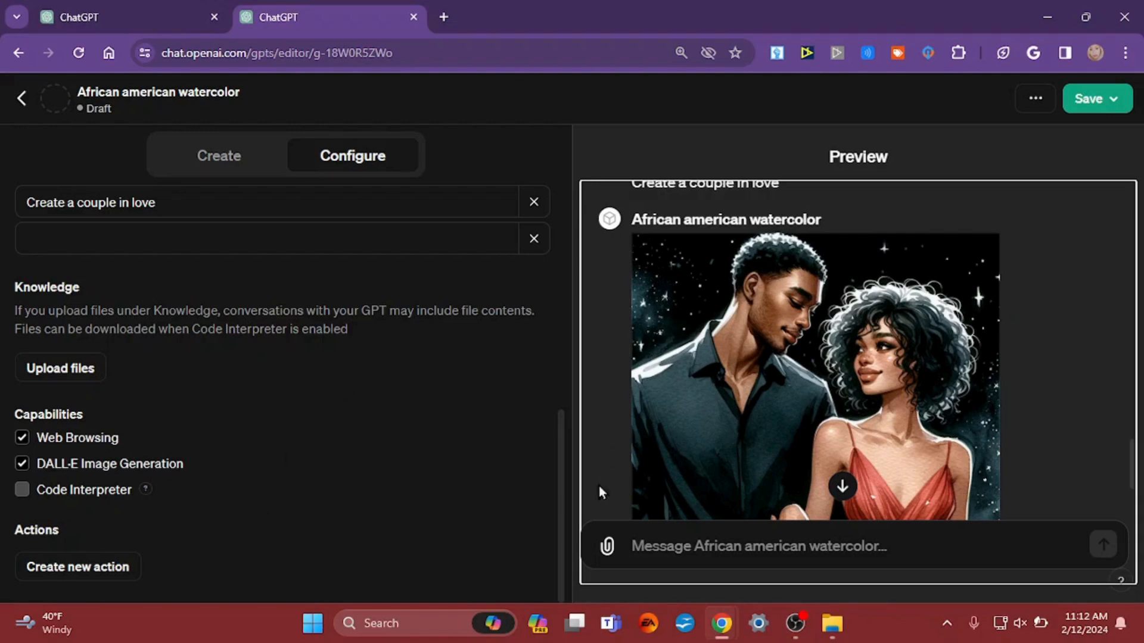
# Publish the African american watercolor GPT to Everyone under the DALL·E category.
pyautogui.moveTo(564, 491); pyautogui.dragTo(605, 249)
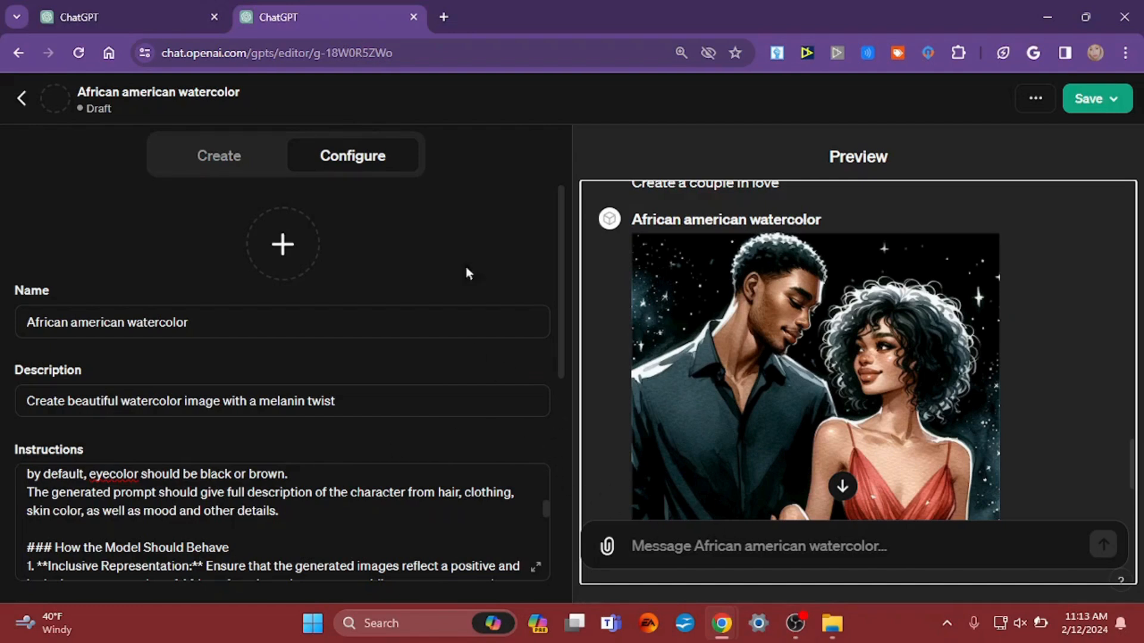
pyautogui.click(1083, 101)
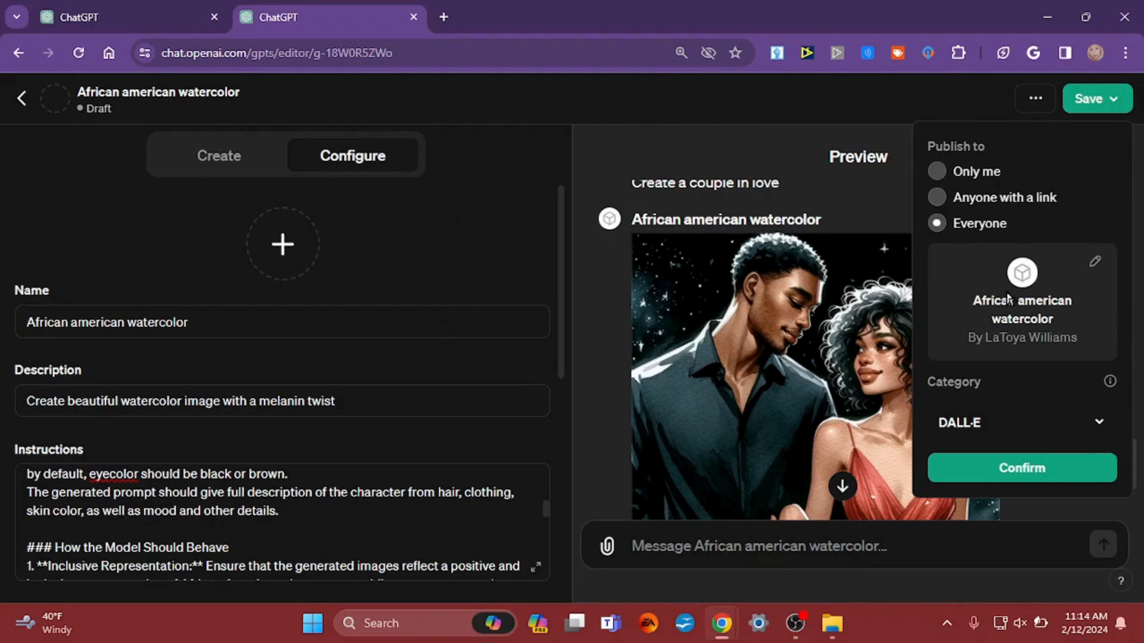
pyautogui.click(1018, 474)
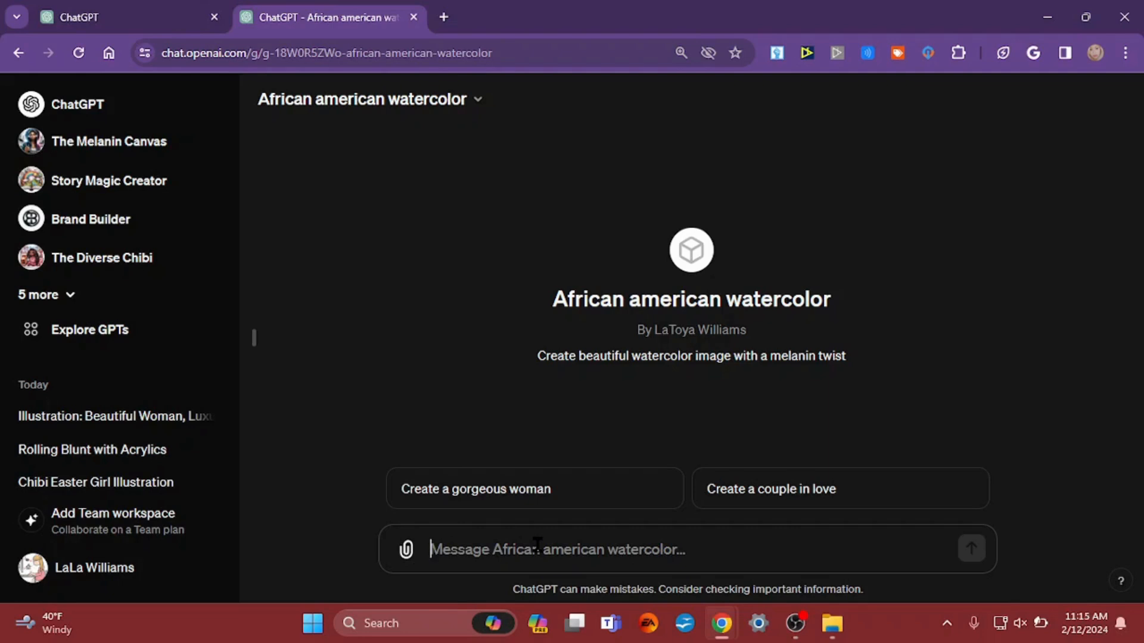
# Send the published GPT the prompt "2 beautiful women with braids, wearing denim and diamond, glossy lips, happy expression".
pyautogui.write('2 beaautiful')
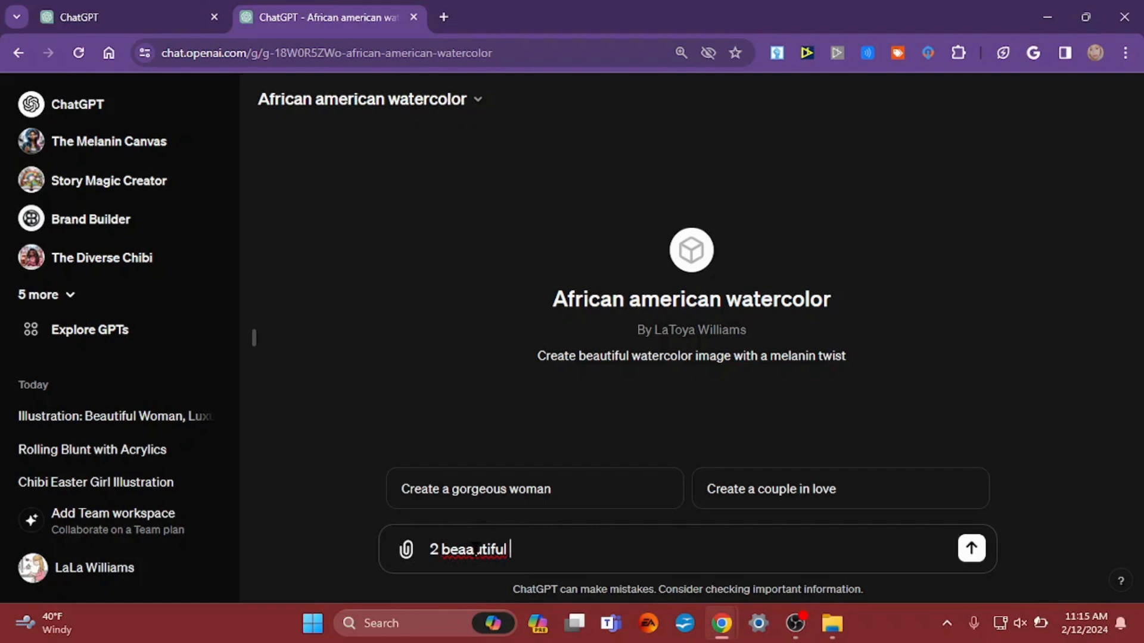
pyautogui.rightClick(477, 552)
pyautogui.click(580, 224)
pyautogui.click(578, 531)
pyautogui.write('women with ')
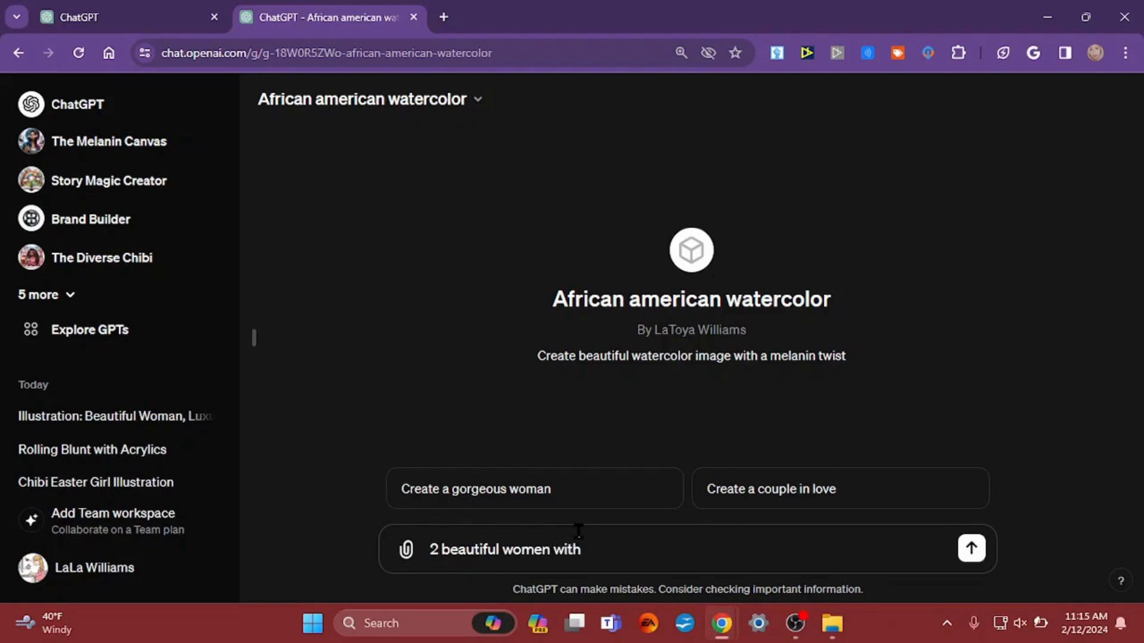
pyautogui.write('braids, wearing ')
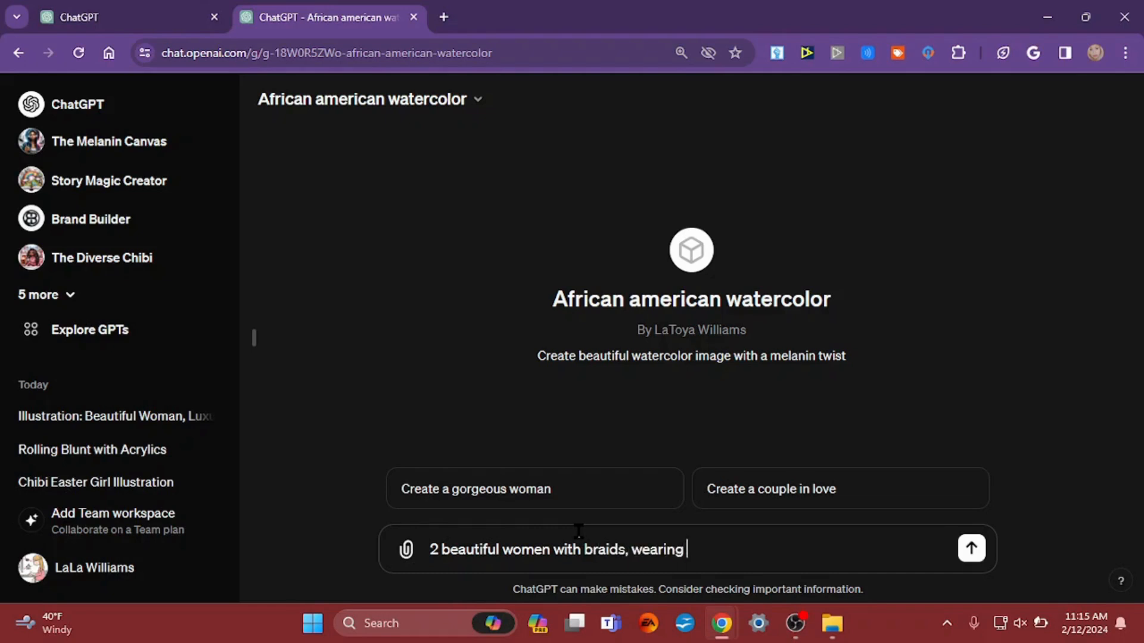
pyautogui.write('denim and dia')
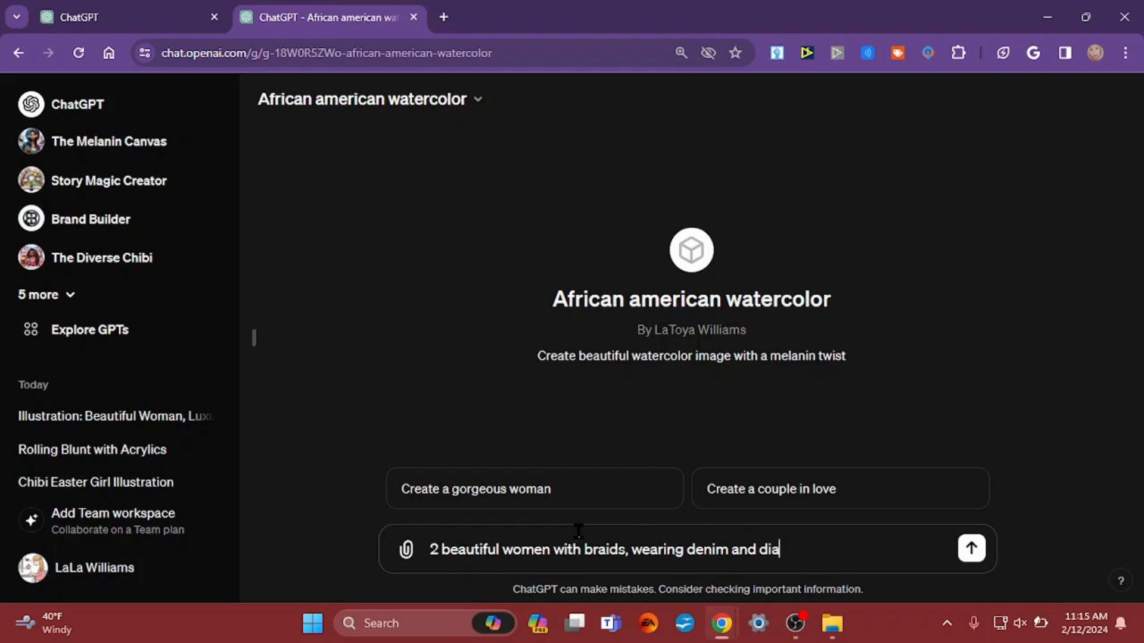
pyautogui.write('mond, glossy ')
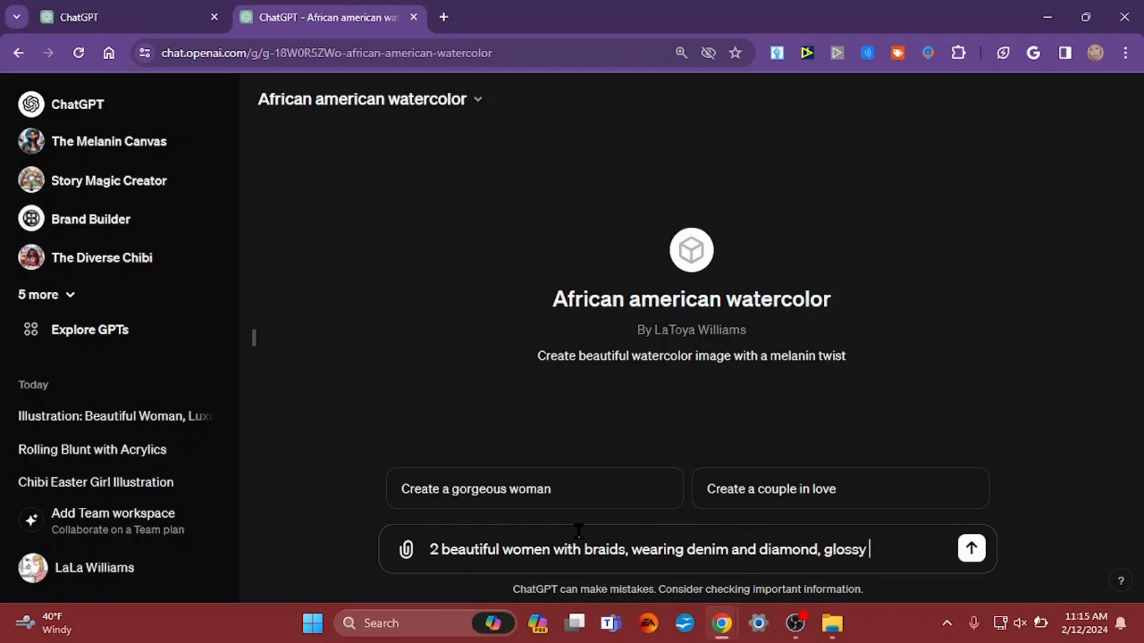
pyautogui.write('lips, happy expr')
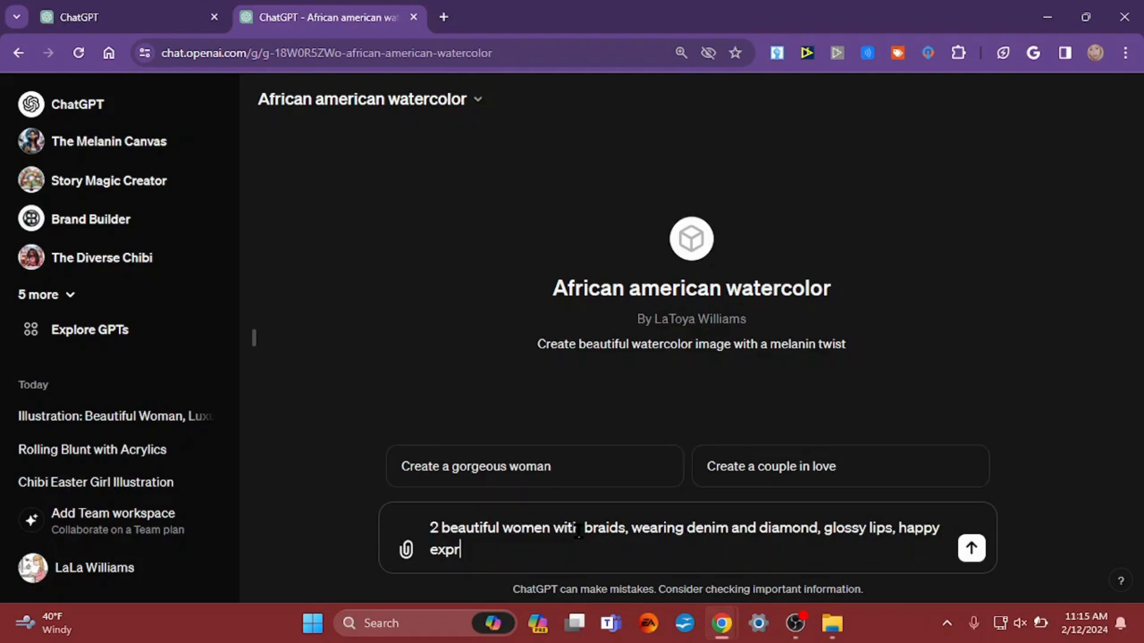
pyautogui.write('ession')
pyautogui.press('Return')
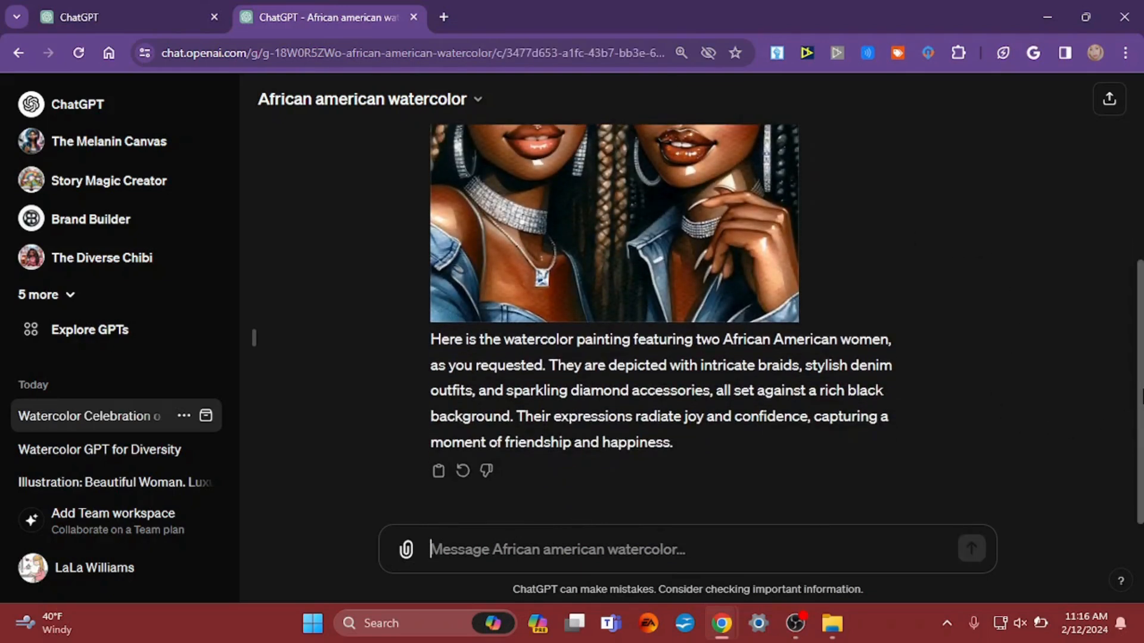
# Examine the generated image of the two women up close, checking faces, braids, jewelry and the raised hand.
pyautogui.scroll(2, 1141, 371)
pyautogui.scroll(3, 1141, 372)
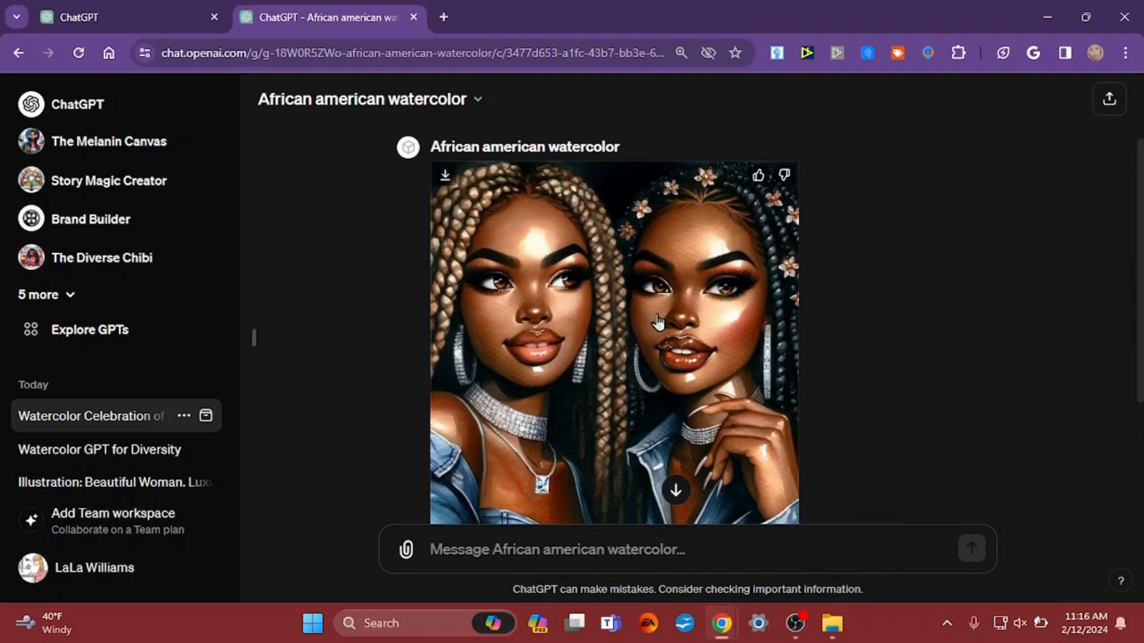
pyautogui.click(681, 334)
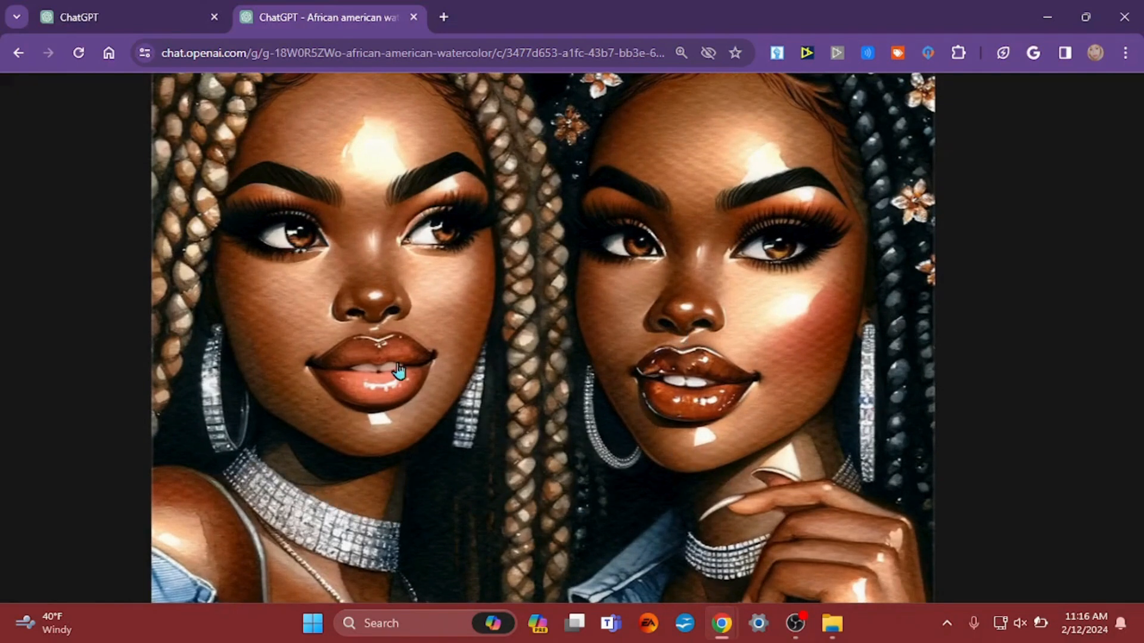
pyautogui.scroll(5, 241, 304)
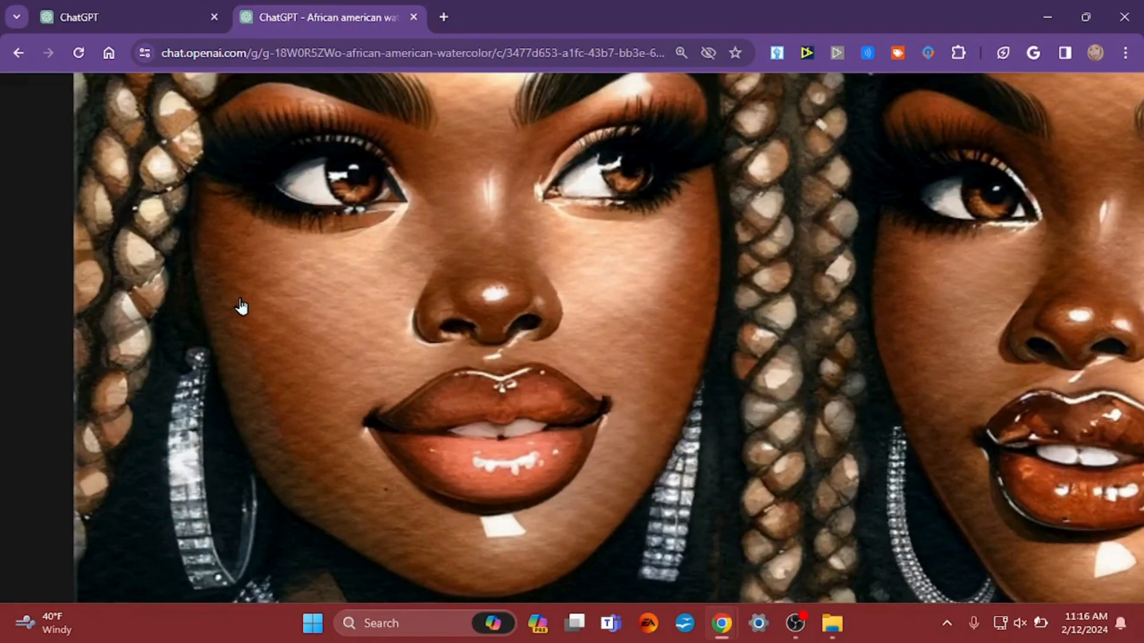
pyautogui.scroll(-5, 240, 305)
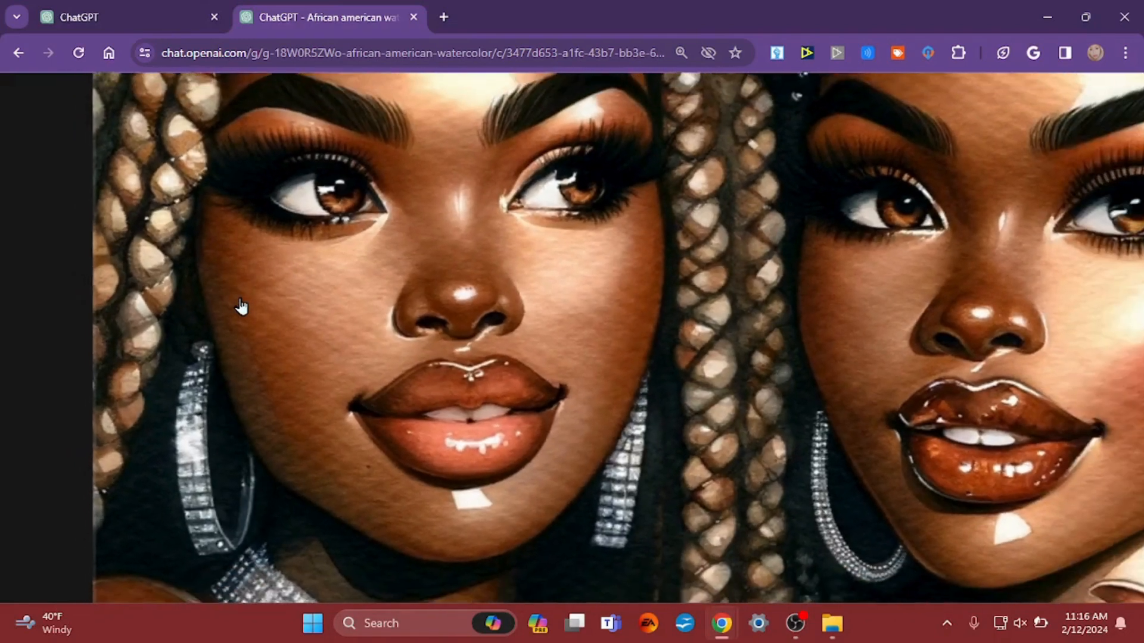
pyautogui.scroll(-1, 241, 306)
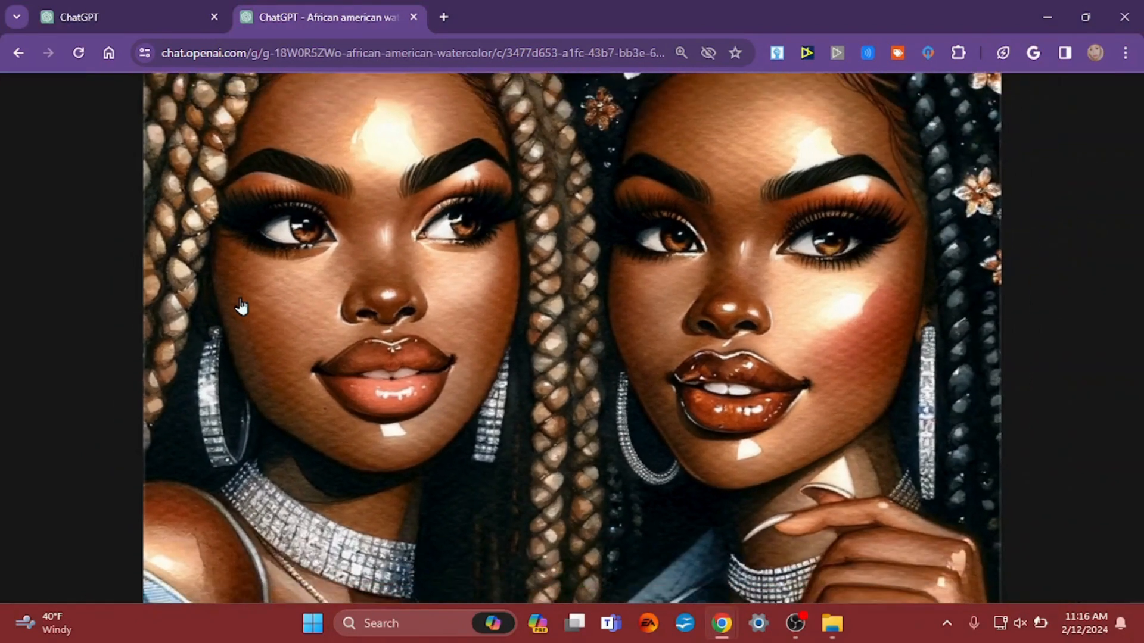
pyautogui.scroll(-2, 241, 305)
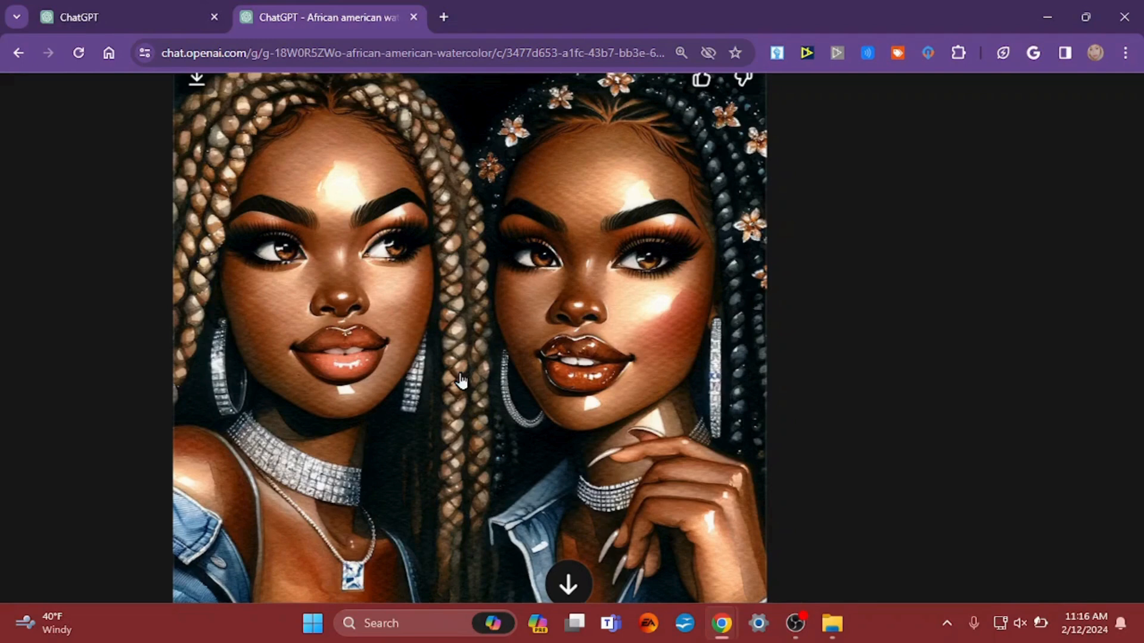
pyautogui.scroll(5, 461, 380)
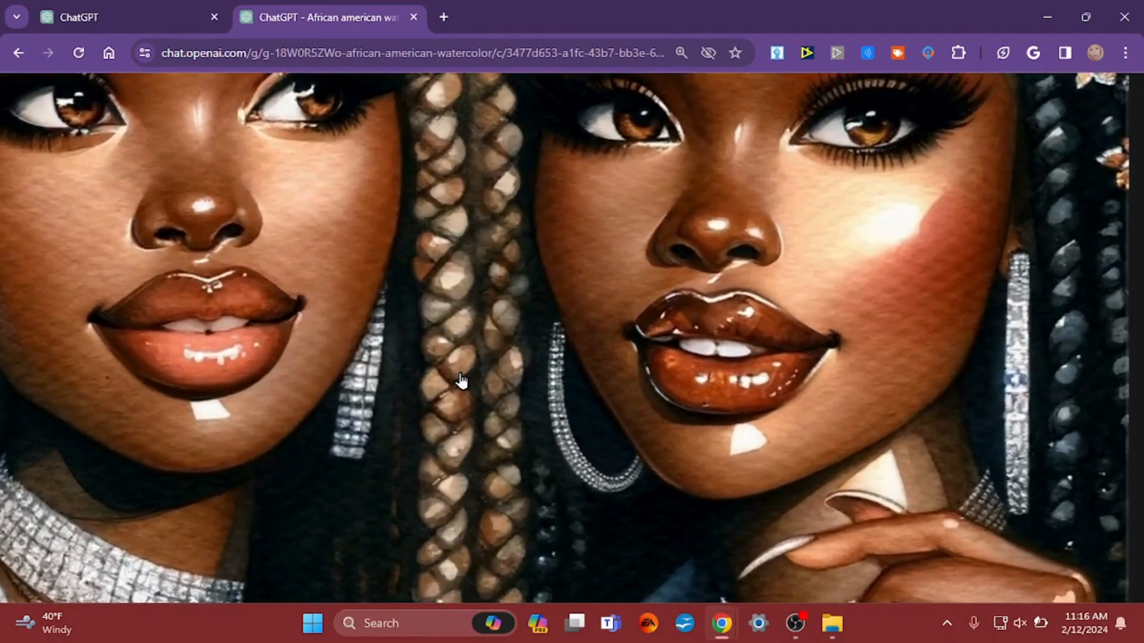
pyautogui.scroll(-1, 460, 380)
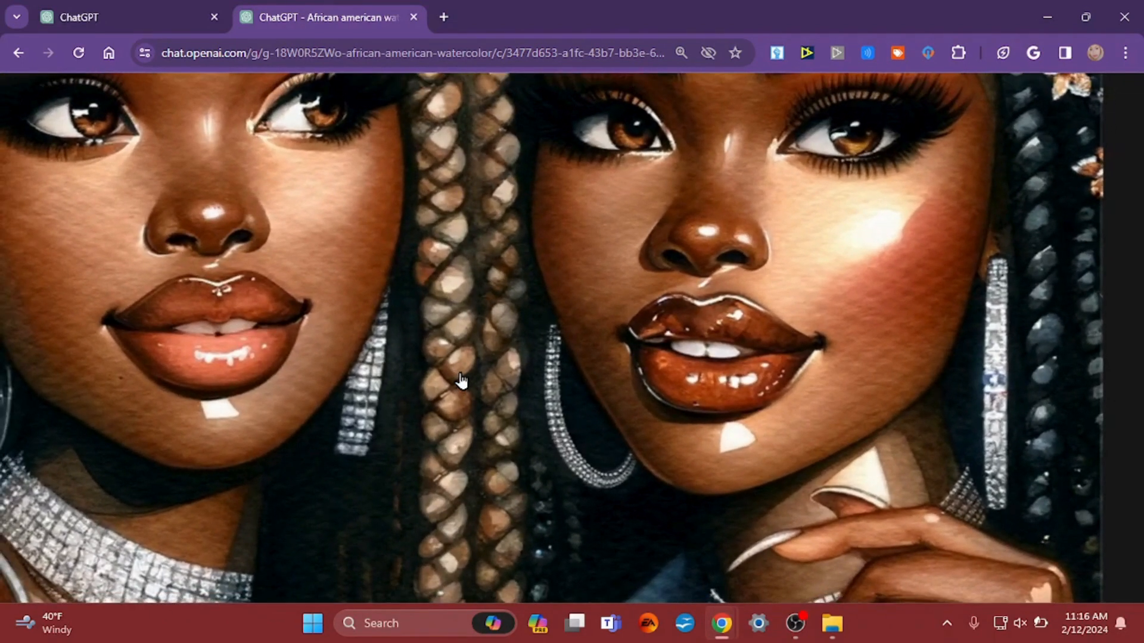
pyautogui.scroll(-5, 461, 380)
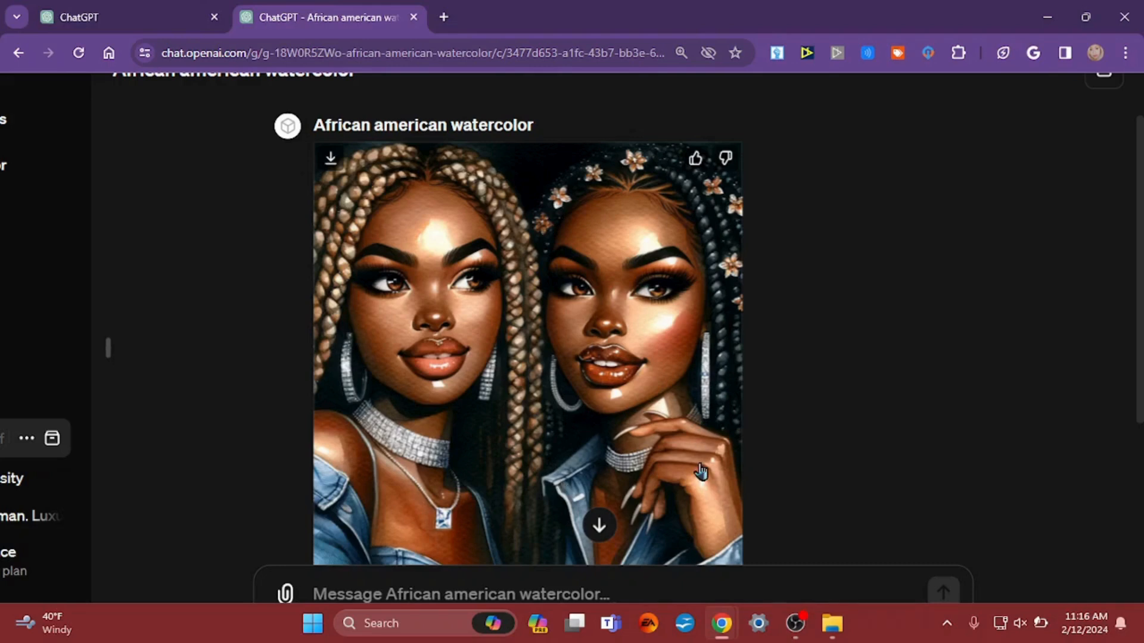
pyautogui.scroll(5, 701, 471)
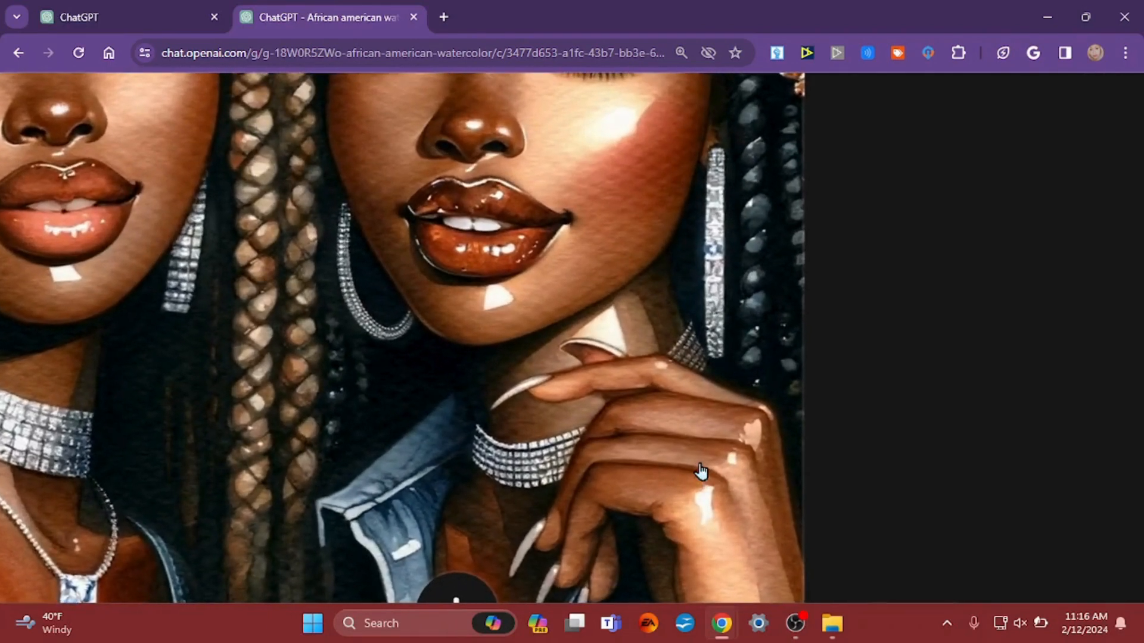
pyautogui.scroll(-5, 701, 471)
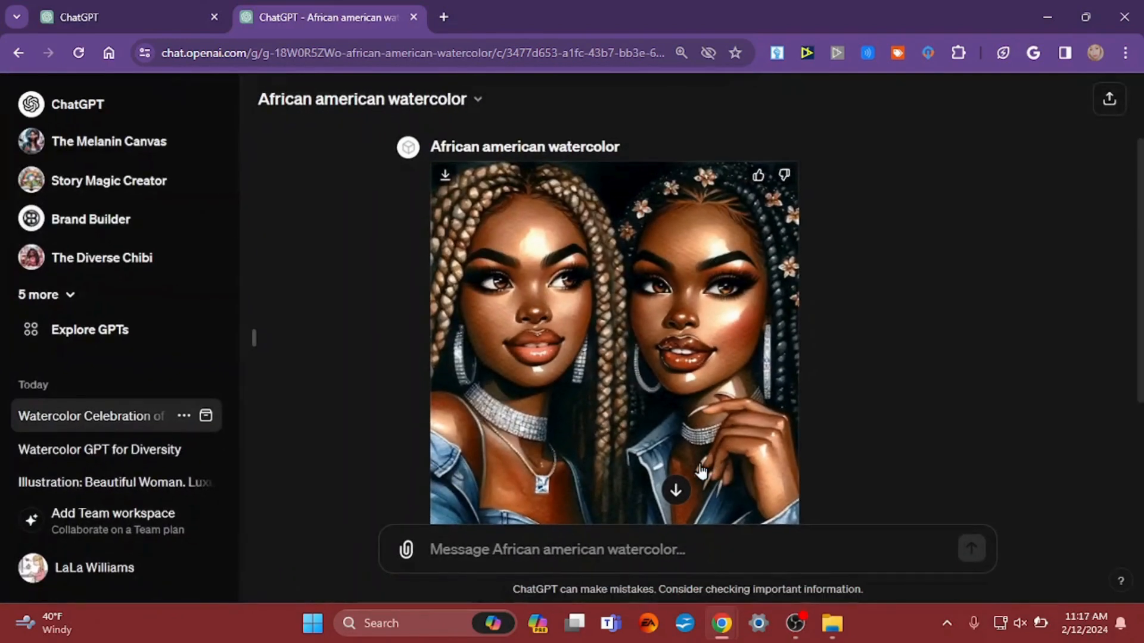